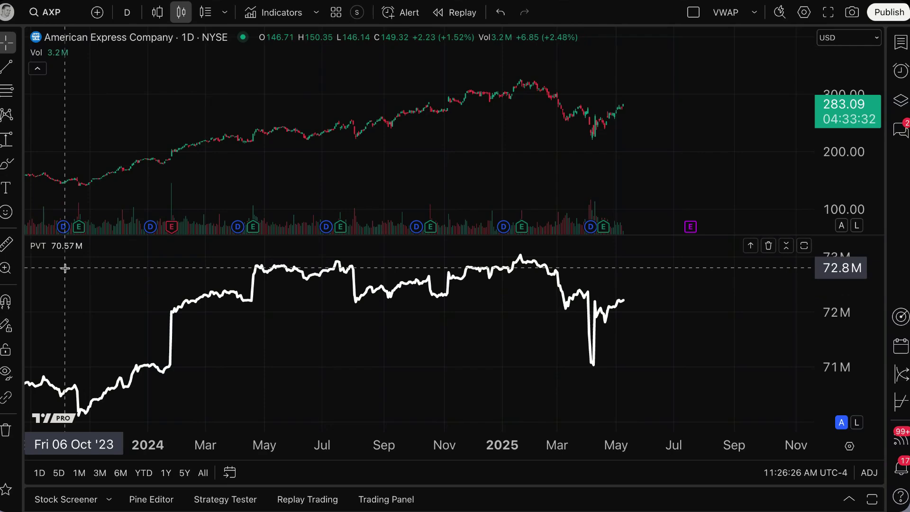
Examine the Price Volume Trend line beneath the American Express daily price chart from 2023 to 2025
{"action": "mouse_move", "coordinate": [41, 249]}
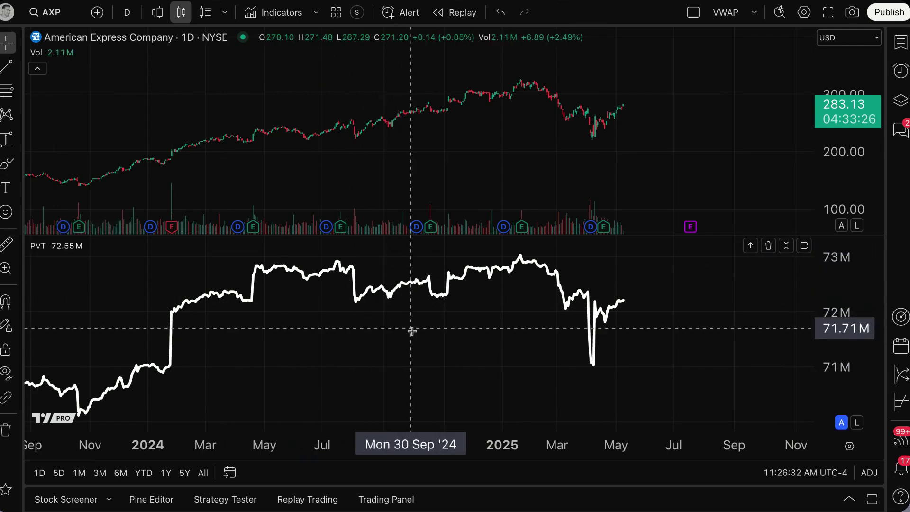
{"action": "left_click_drag", "start_coordinate": [365, 347], "coordinate": [421, 328]}
{"action": "scroll", "coordinate": [421, 332], "scroll_direction": "down", "scroll_amount": 4}
{"action": "scroll", "coordinate": [423, 332], "scroll_direction": "down", "scroll_amount": 2}
{"action": "left_click_drag", "start_coordinate": [491, 331], "coordinate": [428, 332]}
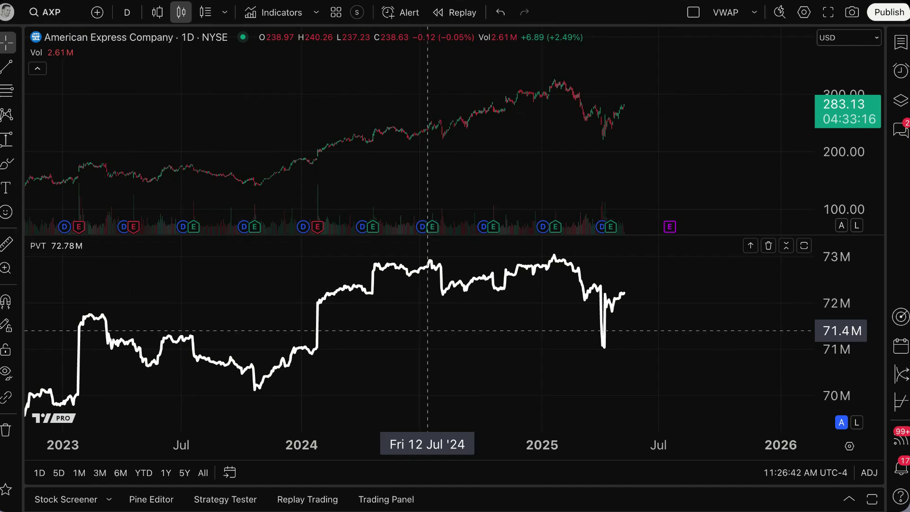
{"action": "scroll", "coordinate": [470, 337], "scroll_direction": "right", "scroll_amount": 5}
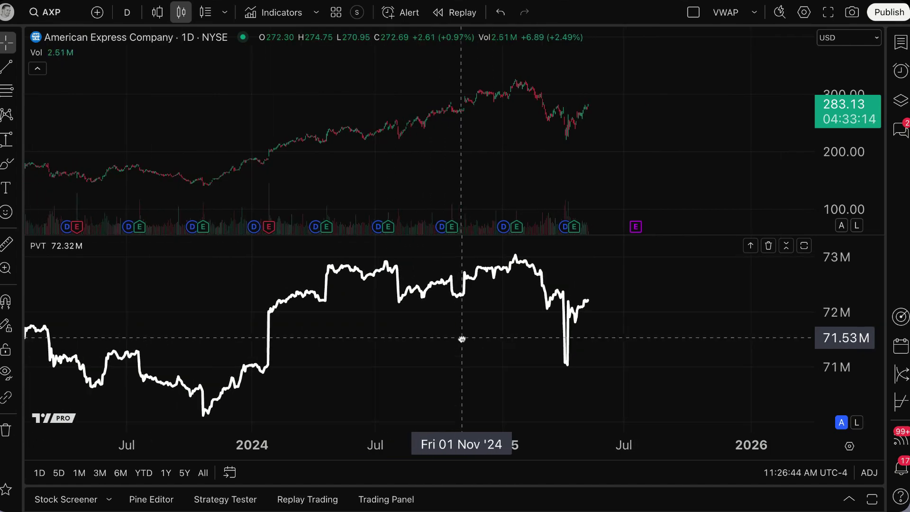
{"action": "scroll", "coordinate": [462, 339], "scroll_direction": "up", "scroll_amount": 1}
{"action": "scroll", "coordinate": [462, 339], "scroll_direction": "up", "scroll_amount": 6}
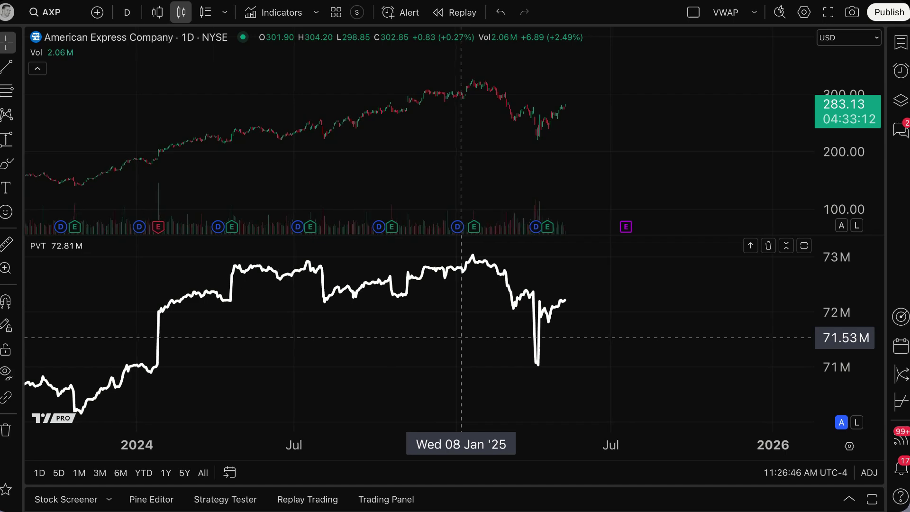
{"action": "scroll", "coordinate": [460, 338], "scroll_direction": "down", "scroll_amount": 2}
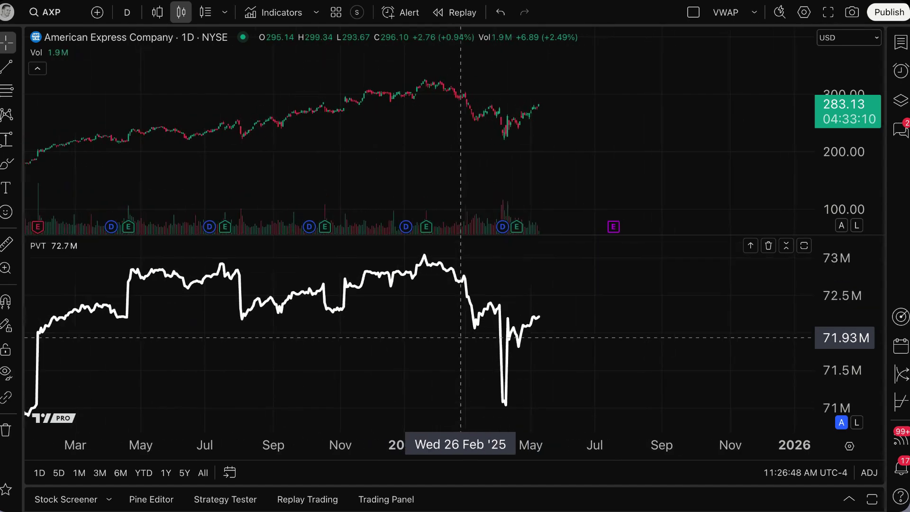
Draw a falling trend line on the PVT pane from 73.1M on 16 Jan '25 to 71.62M on 12 Jun '25
{"action": "left_click", "coordinate": [7, 69]}
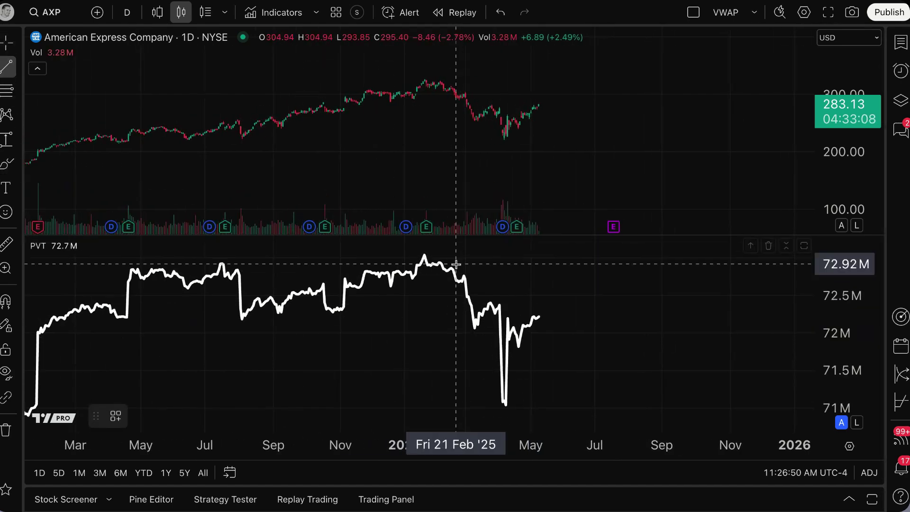
{"action": "left_click", "coordinate": [419, 250]}
{"action": "left_click", "coordinate": [576, 361]}
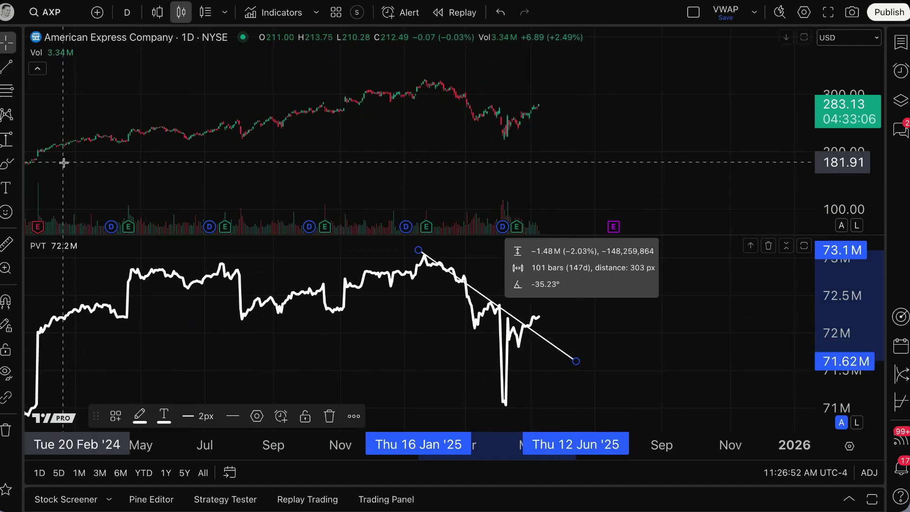
Draw a rising trend line under the PVT from about 69.79M on 16 Oct '23 up to the mid-2024 peak
{"action": "scroll", "coordinate": [294, 351], "scroll_direction": "down", "scroll_amount": 4}
{"action": "left_click", "coordinate": [8, 67]}
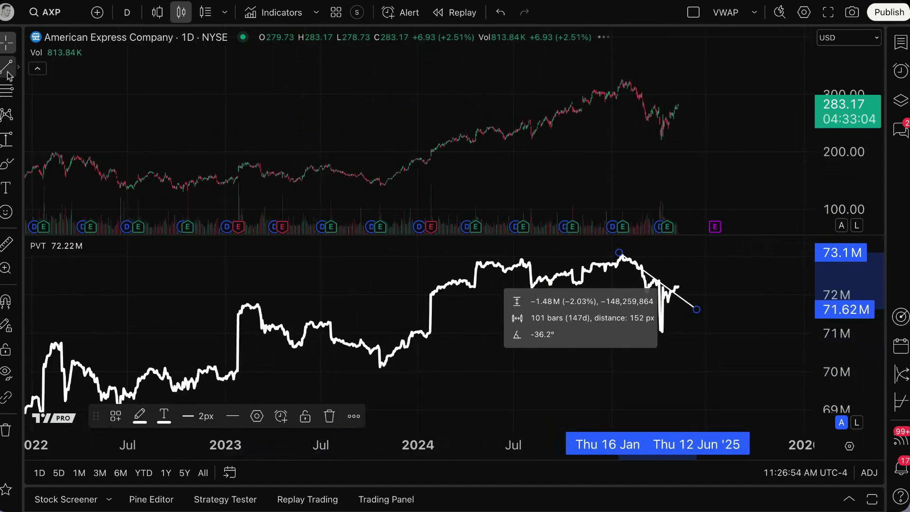
{"action": "left_click", "coordinate": [376, 379]}
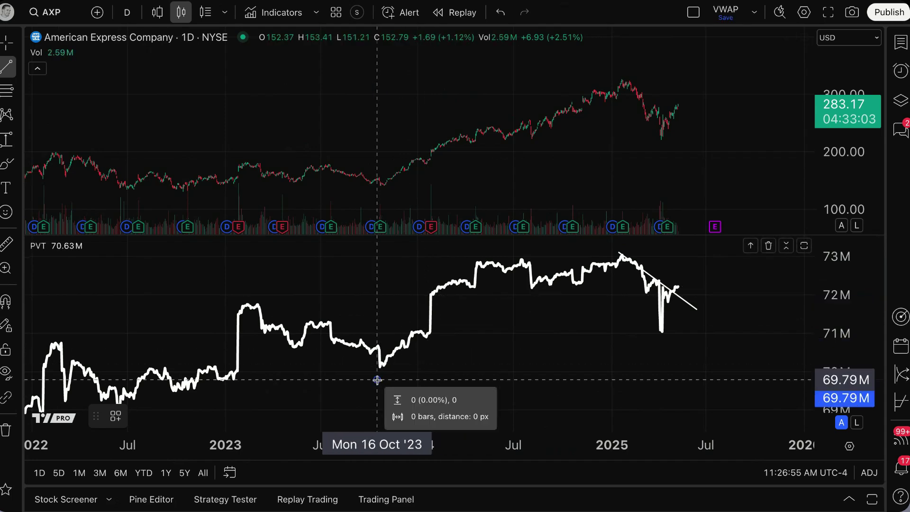
{"action": "left_click", "coordinate": [523, 257]}
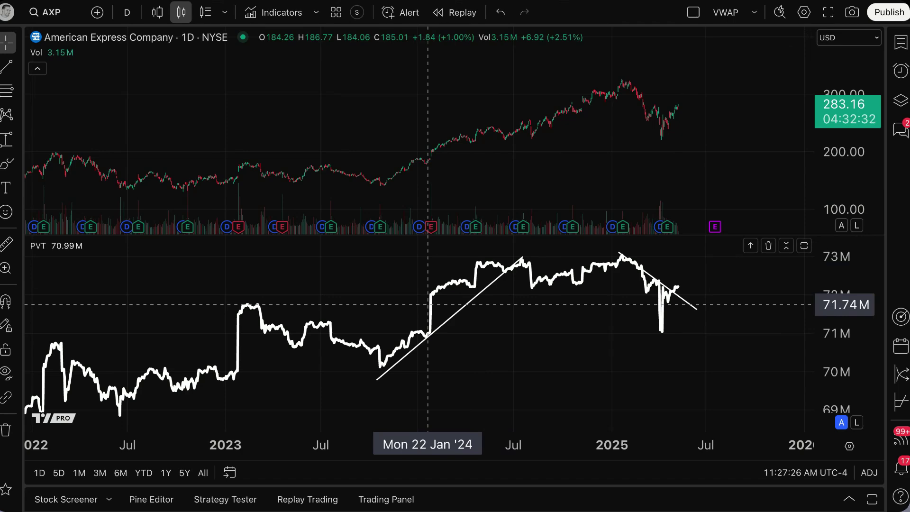
Delete the rising and the falling trend lines from the PVT pane
{"action": "left_click", "coordinate": [456, 314]}
{"action": "key", "text": "Delete"}
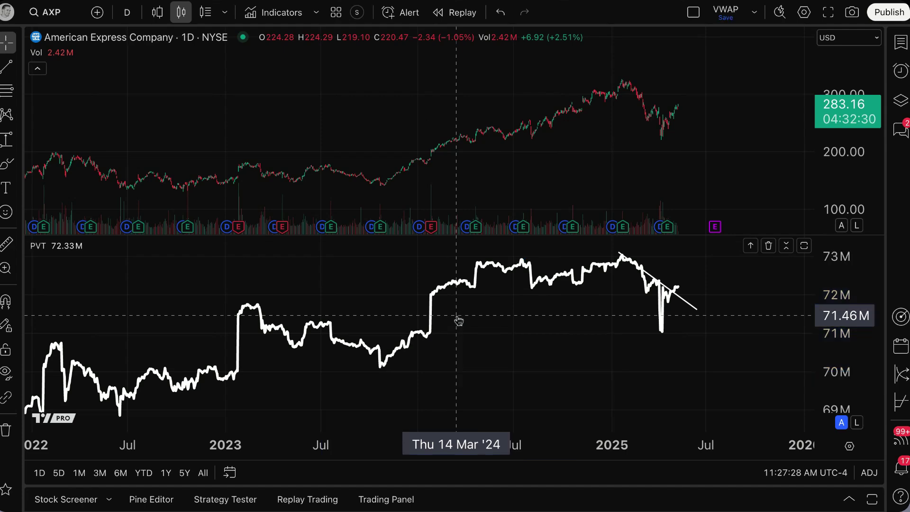
{"action": "left_click", "coordinate": [648, 273]}
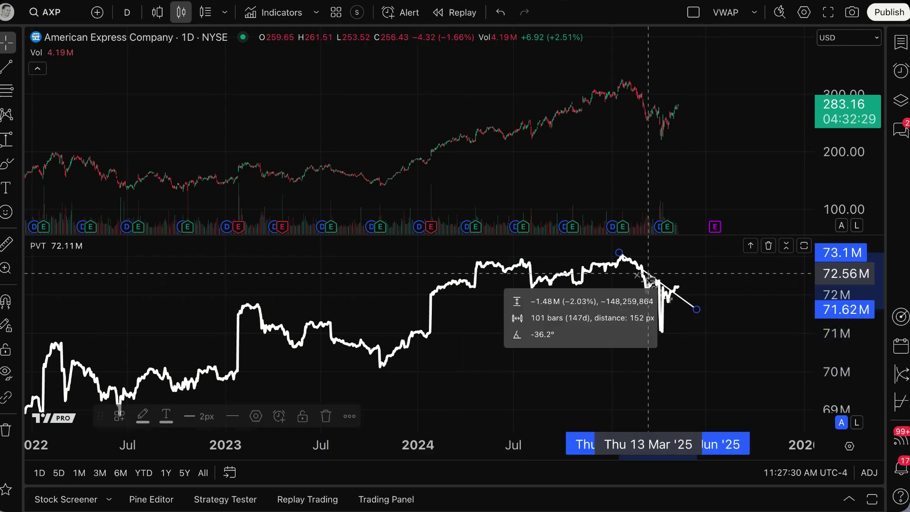
{"action": "key", "text": "Delete"}
Remove the PVT indicator from the chart and auto-fit the price scale to the recent candles
{"action": "scroll", "coordinate": [380, 317], "scroll_direction": "up", "scroll_amount": 3}
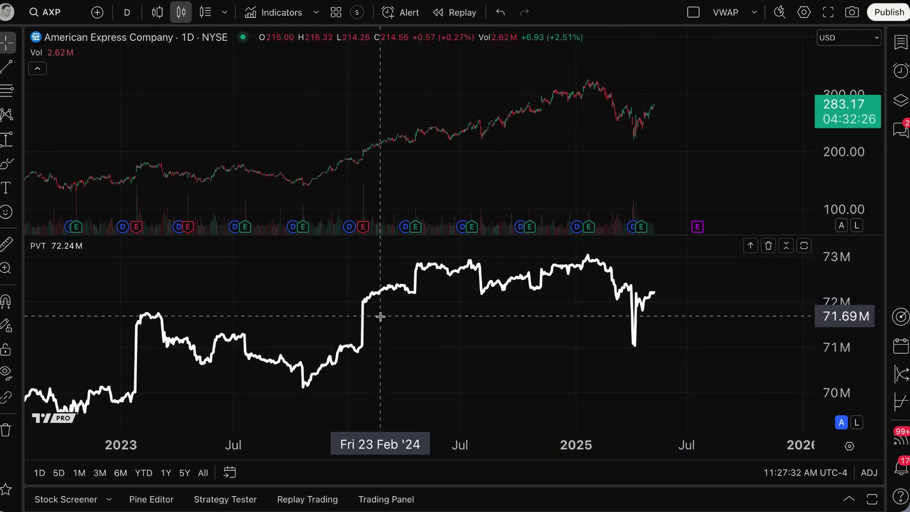
{"action": "left_click", "coordinate": [109, 246]}
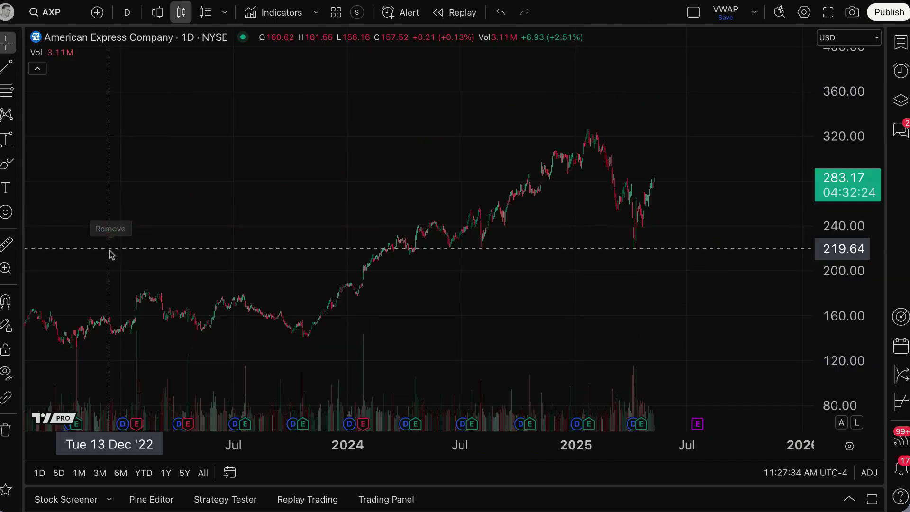
{"action": "scroll", "coordinate": [223, 257], "scroll_direction": "up", "scroll_amount": 5}
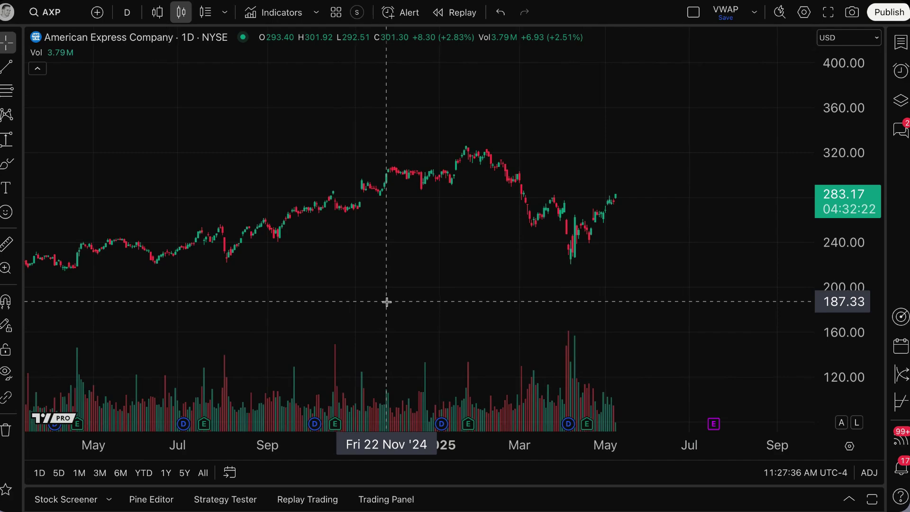
{"action": "scroll", "coordinate": [386, 301], "scroll_direction": "up", "scroll_amount": 2}
{"action": "left_click", "coordinate": [841, 422]}
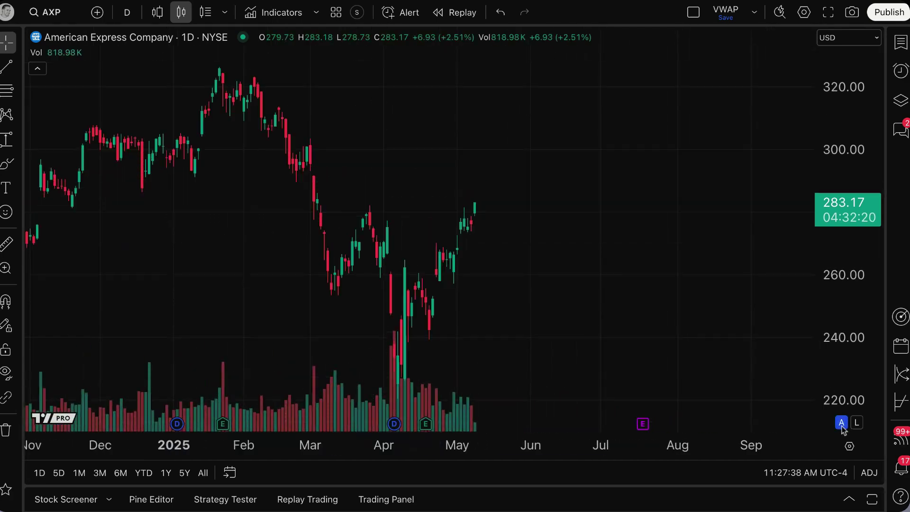
{"action": "left_click_drag", "start_coordinate": [274, 265], "coordinate": [389, 261]}
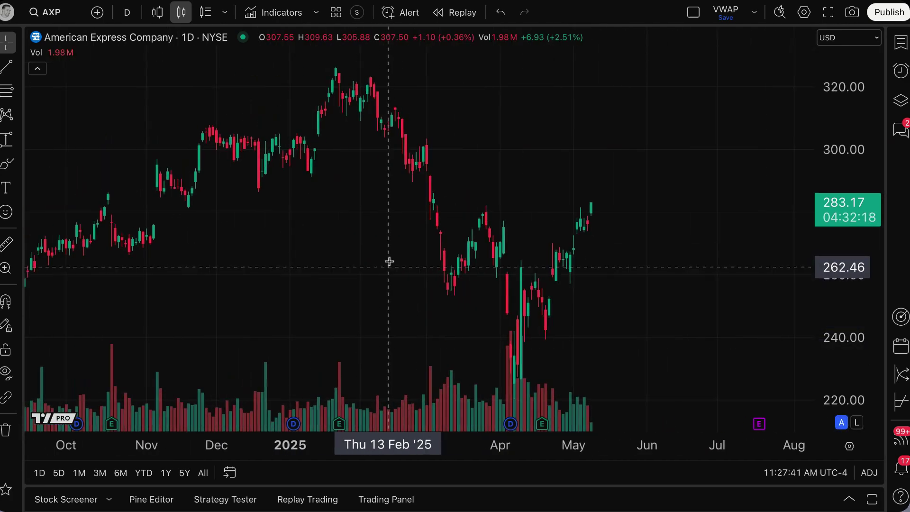
Browse the technical indicators in the indicator library for Price Volume Trend
{"action": "left_click", "coordinate": [279, 14]}
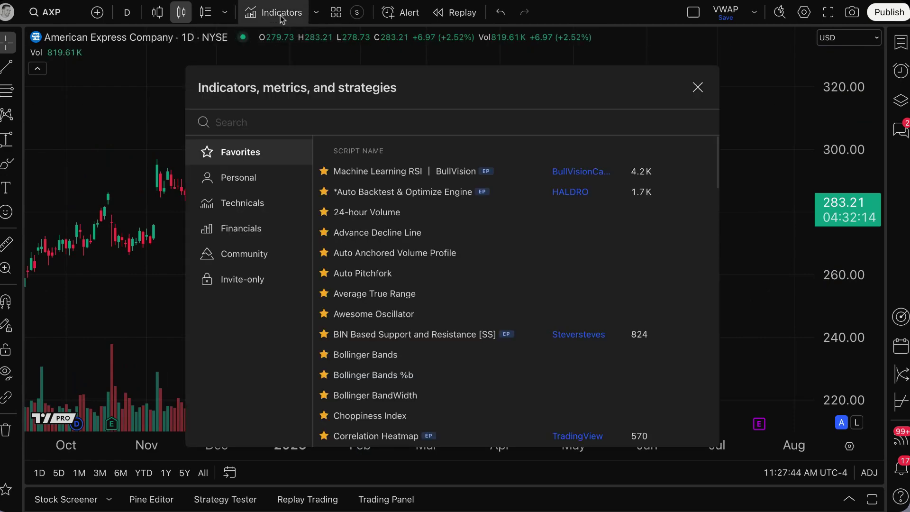
{"action": "left_click", "coordinate": [260, 204]}
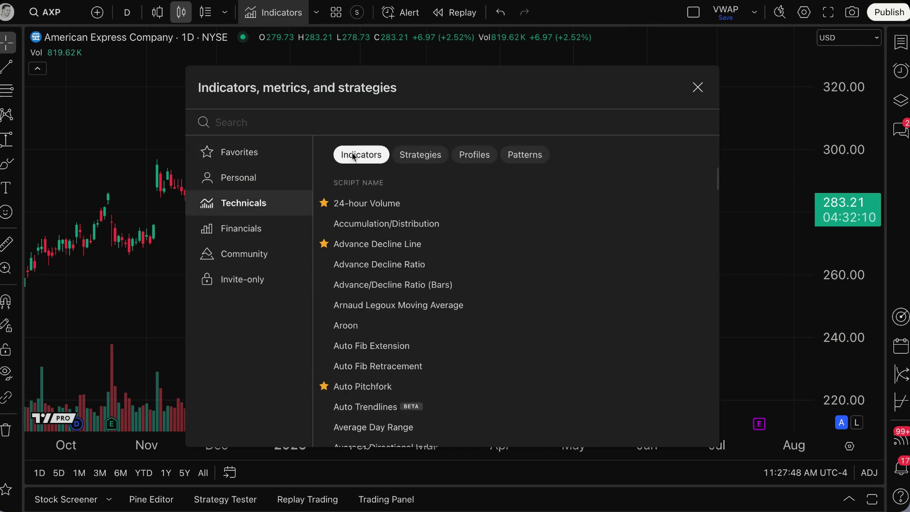
{"action": "scroll", "coordinate": [376, 363], "scroll_direction": "down", "scroll_amount": 20}
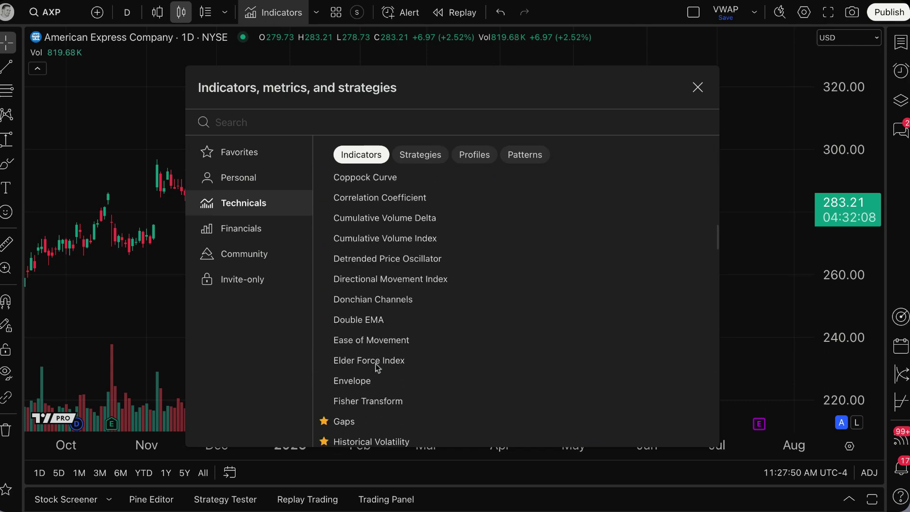
{"action": "scroll", "coordinate": [376, 363], "scroll_direction": "down", "scroll_amount": 10}
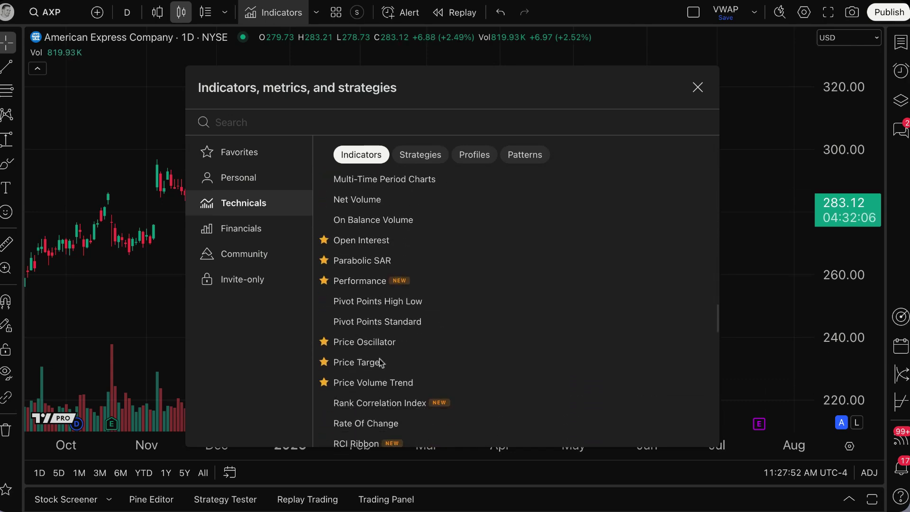
{"action": "scroll", "coordinate": [379, 359], "scroll_direction": "up", "scroll_amount": 1}
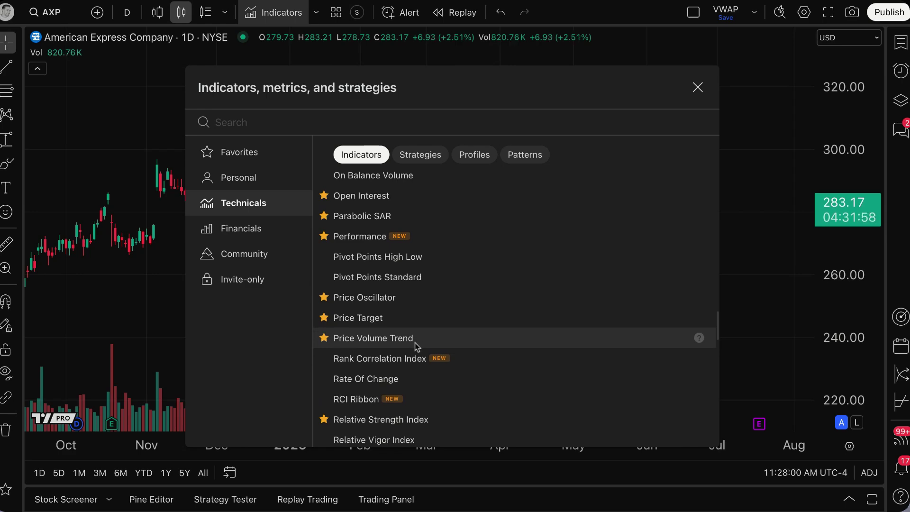
Search the indicator library for "pvt" and "price volume trend", and add the technical Price Volume Trend indicator to the chart
{"action": "type", "text": "pvt"}
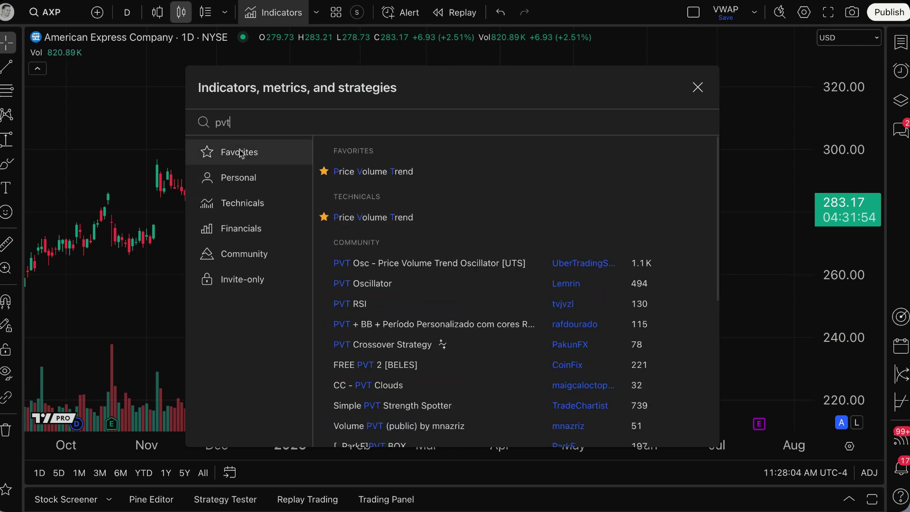
{"action": "double_click", "coordinate": [247, 123]}
{"action": "type", "text": "pric"}
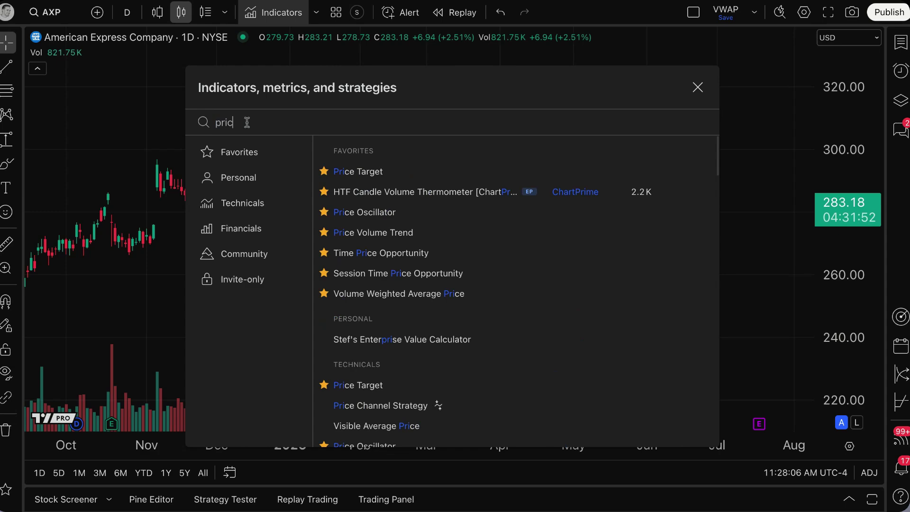
{"action": "type", "text": "e volum"}
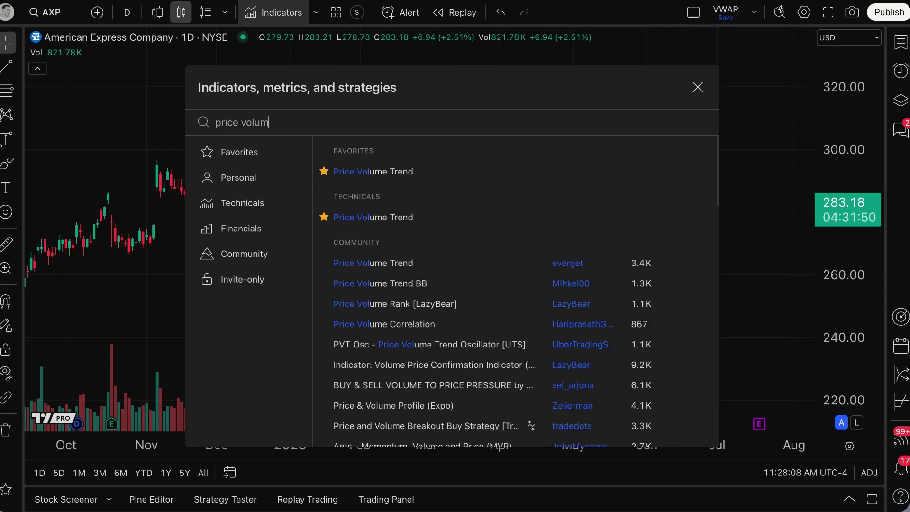
{"action": "type", "text": "e trend"}
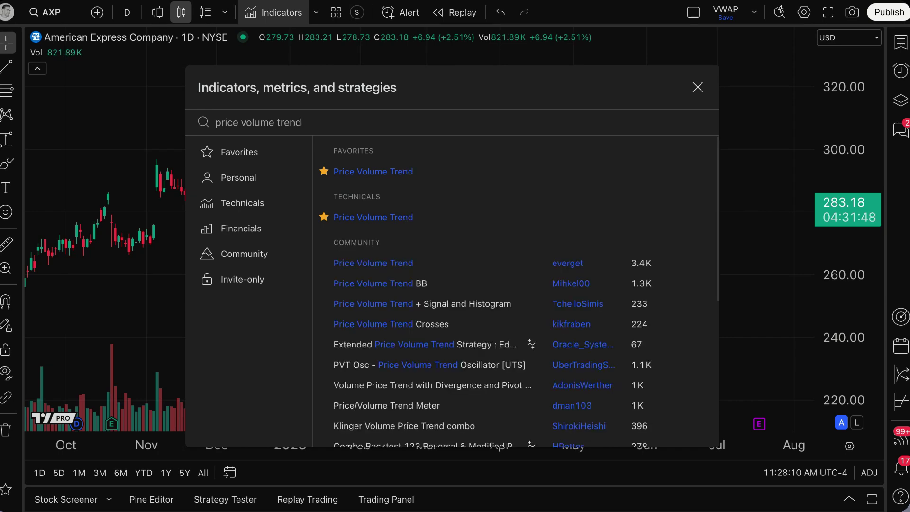
{"action": "left_click", "coordinate": [386, 218]}
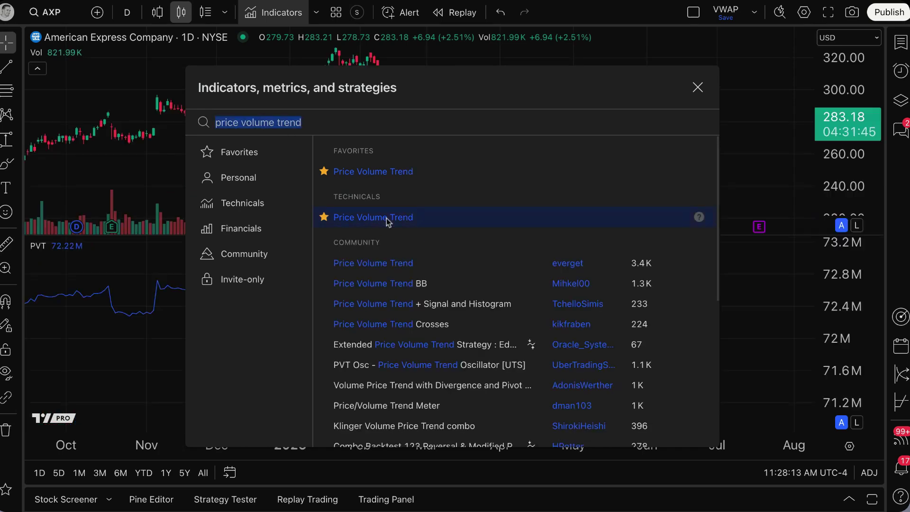
{"action": "left_click", "coordinate": [697, 87]}
Enlarge the PVT pane slightly and move the PVT line into the main pane so it overlays the candles
{"action": "scroll", "coordinate": [356, 351], "scroll_direction": "down", "scroll_amount": 2}
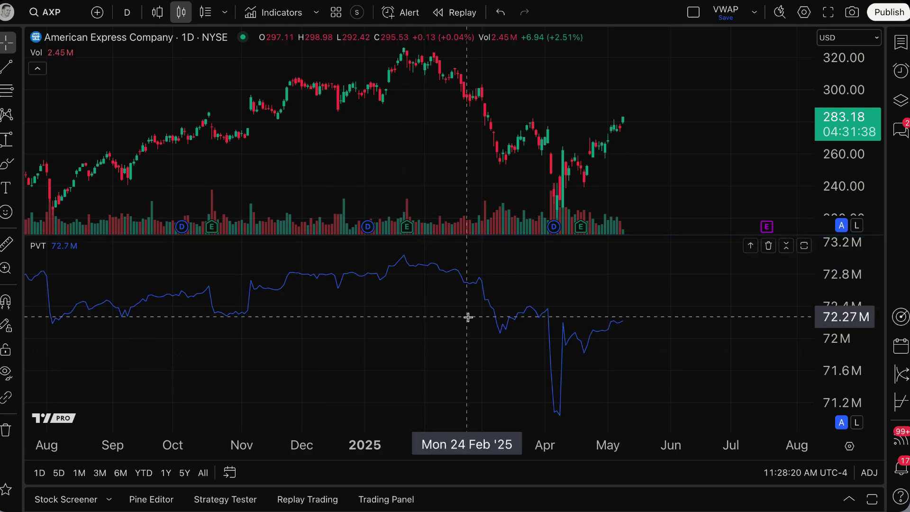
{"action": "left_click_drag", "start_coordinate": [467, 317], "coordinate": [420, 317]}
{"action": "left_click_drag", "start_coordinate": [420, 238], "coordinate": [392, 231]}
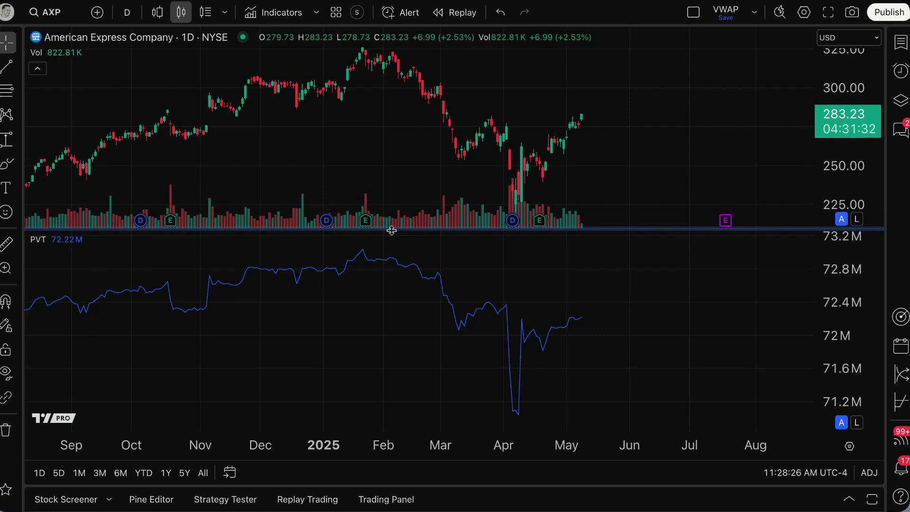
{"action": "left_click", "coordinate": [377, 264]}
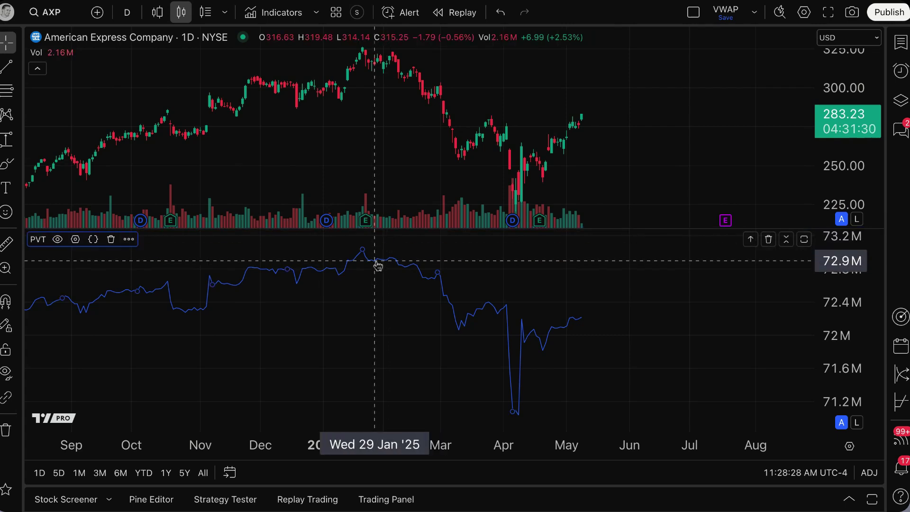
{"action": "left_click_drag", "start_coordinate": [375, 242], "coordinate": [377, 126]}
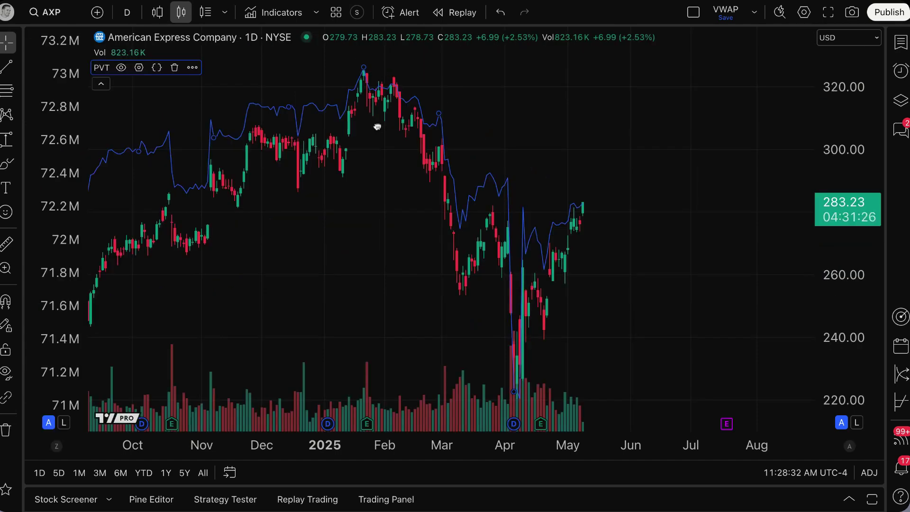
Compress the PVT scale to about 70M–74.5M and the price scale to about 180–360 so the line and candles align
{"action": "scroll", "coordinate": [417, 248], "scroll_direction": "down", "scroll_amount": 3}
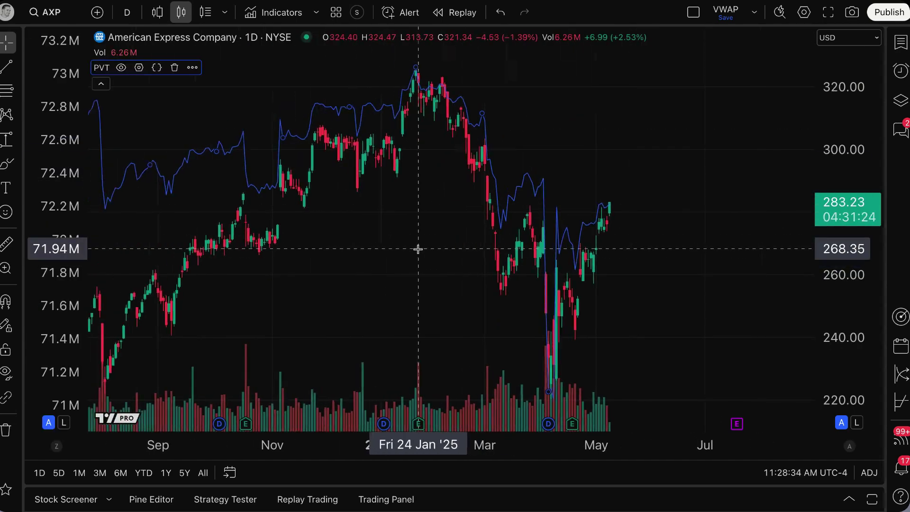
{"action": "left_click_drag", "start_coordinate": [77, 142], "coordinate": [64, 237]}
{"action": "left_click_drag", "start_coordinate": [66, 175], "coordinate": [74, 281]}
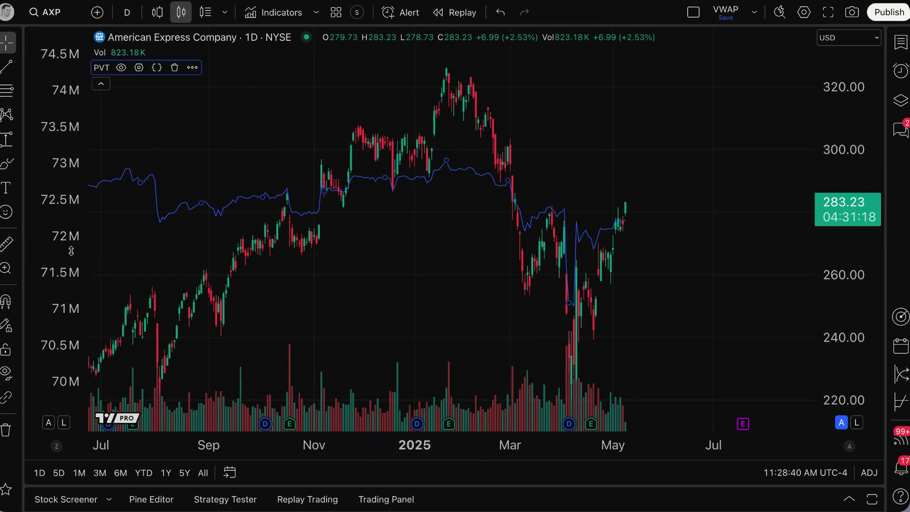
{"action": "left_click_drag", "start_coordinate": [846, 142], "coordinate": [844, 287]}
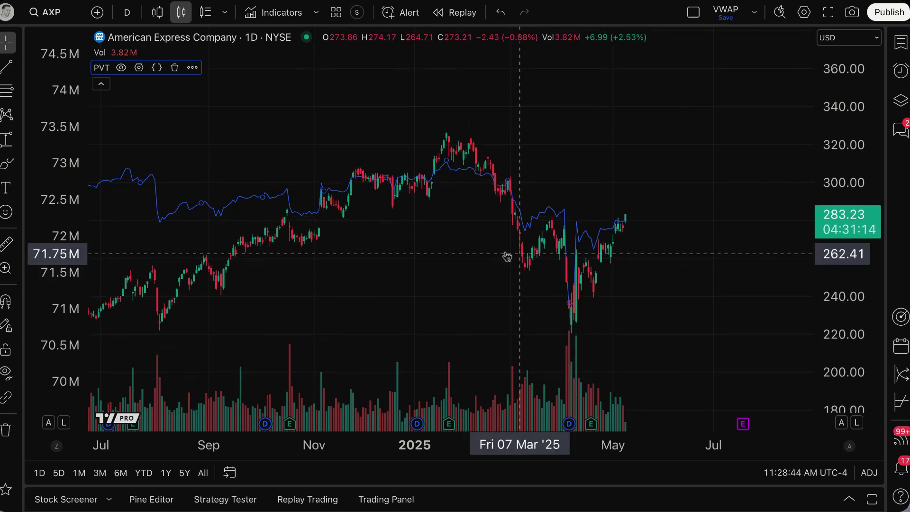
Reset both the price scale of the candles and the PVT line's scale to fit the data
{"action": "right_click", "coordinate": [845, 144]}
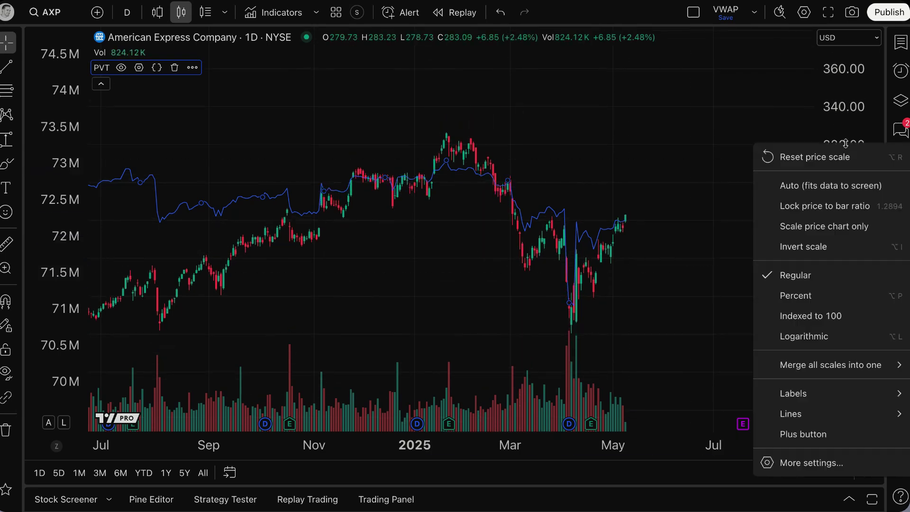
{"action": "left_click", "coordinate": [846, 157]}
{"action": "right_click", "coordinate": [97, 163]}
{"action": "left_click", "coordinate": [96, 166]}
Try merging all scales into one on the right, and undo the merge
{"action": "right_click", "coordinate": [848, 158]}
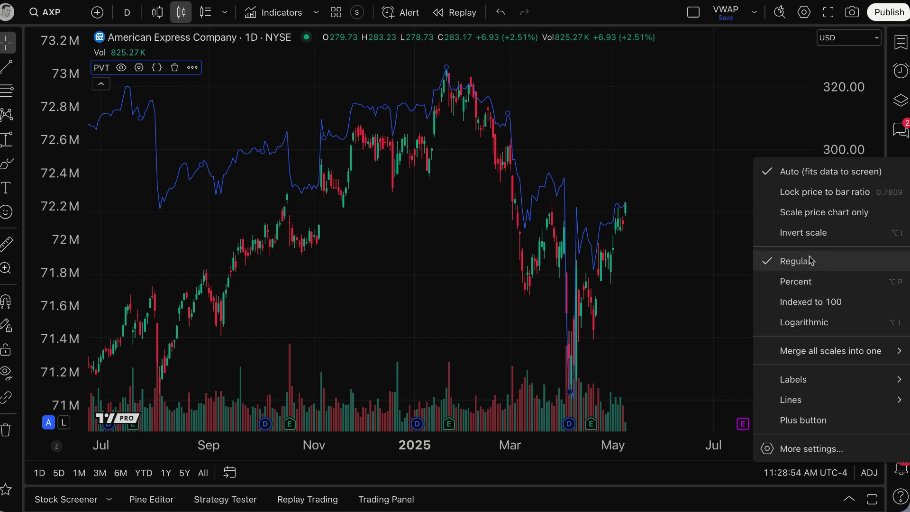
{"action": "mouse_move", "coordinate": [850, 353]}
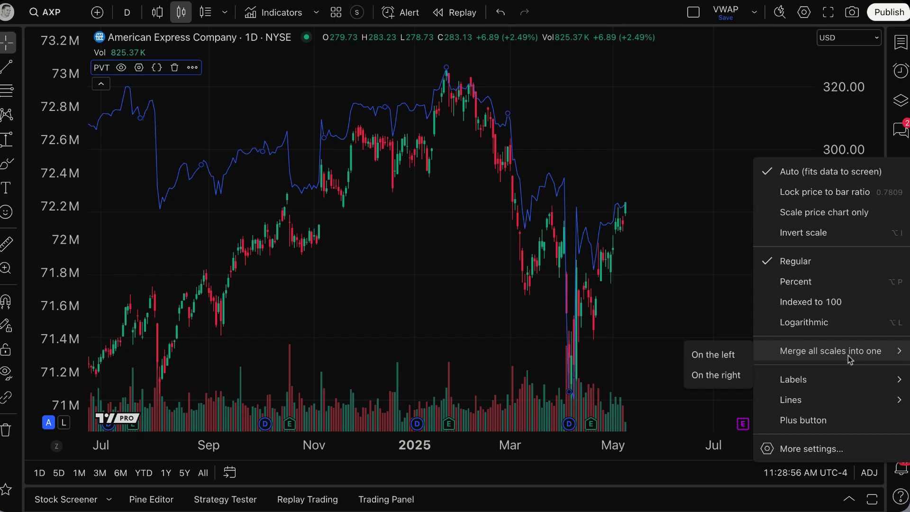
{"action": "left_click", "coordinate": [727, 376]}
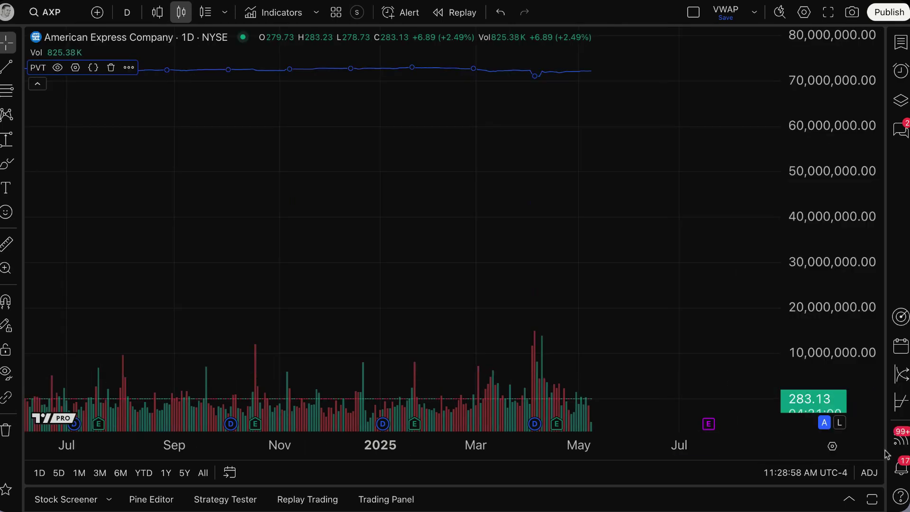
{"action": "key", "text": "ctrl+z"}
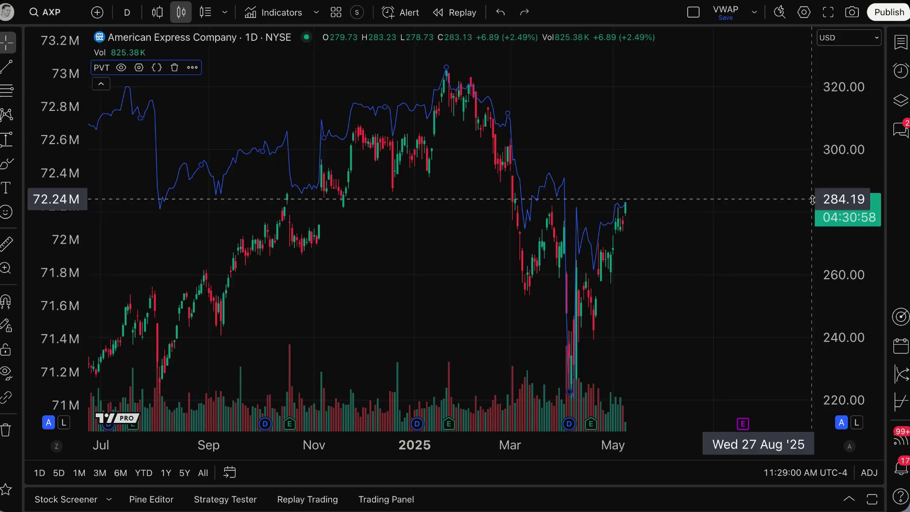
Undo the scale changes and the overlay to return the PVT line to its own pane below the candles
{"action": "right_click", "coordinate": [837, 150]}
{"action": "left_click", "coordinate": [845, 127]}
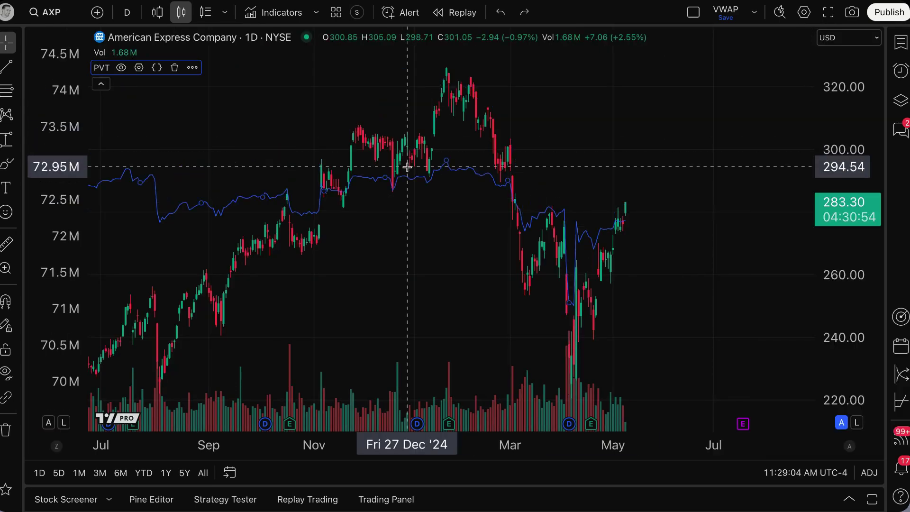
{"action": "key", "text": "ctrl+z"}
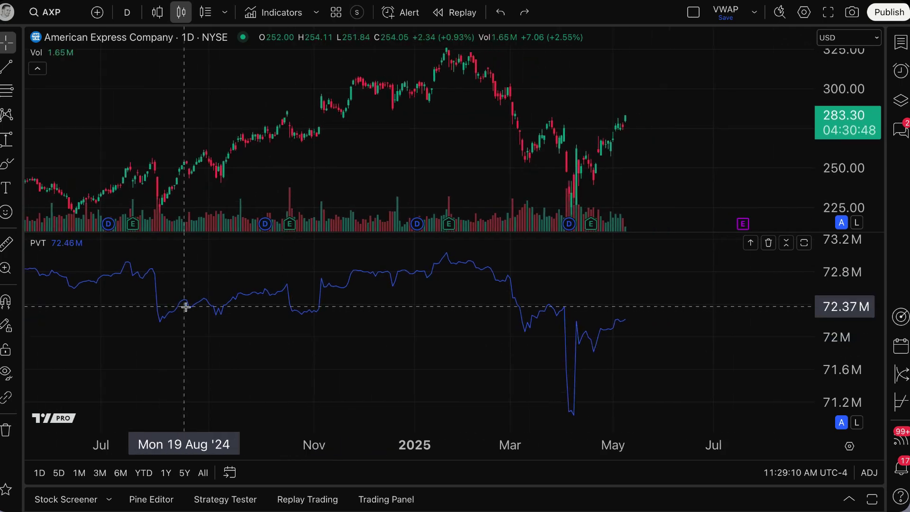
Open the PVT indicator's settings and review its input, style and visibility options
{"action": "scroll", "coordinate": [185, 307], "scroll_direction": "up", "scroll_amount": 5}
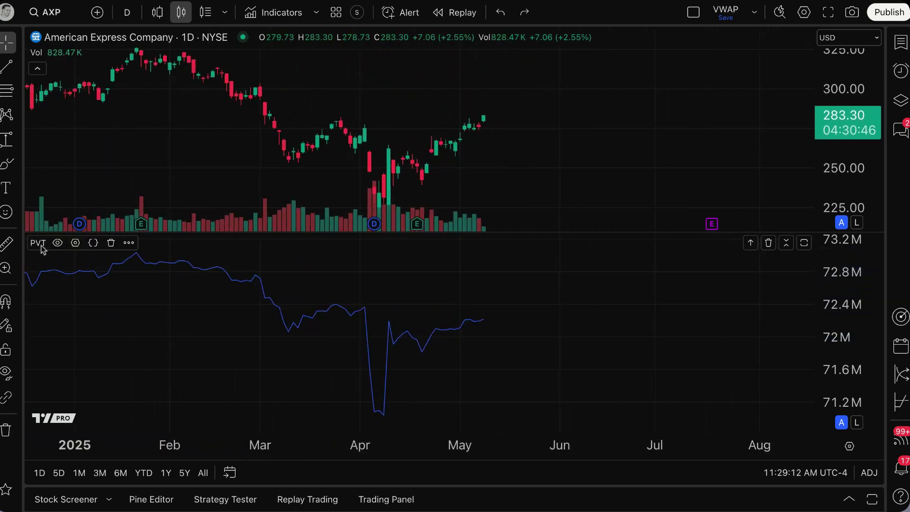
{"action": "left_click", "coordinate": [77, 246]}
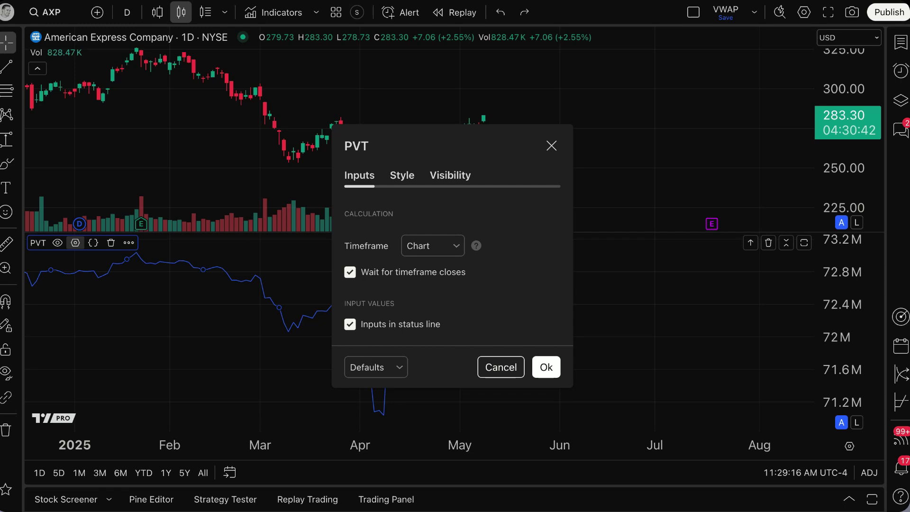
{"action": "left_click", "coordinate": [403, 171]}
{"action": "left_click", "coordinate": [450, 178]}
Set the PVT line's colour to white and its thickness to the heaviest option
{"action": "left_click", "coordinate": [403, 177]}
{"action": "left_click_drag", "start_coordinate": [431, 142], "coordinate": [202, 79]}
{"action": "left_click", "coordinate": [197, 151]}
{"action": "left_click", "coordinate": [178, 176]}
{"action": "left_click", "coordinate": [292, 390]}
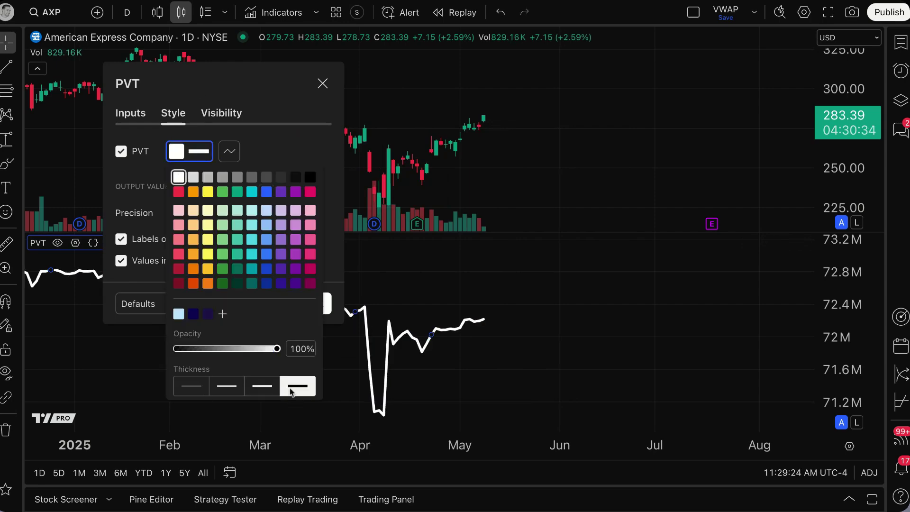
{"action": "left_click", "coordinate": [288, 133]}
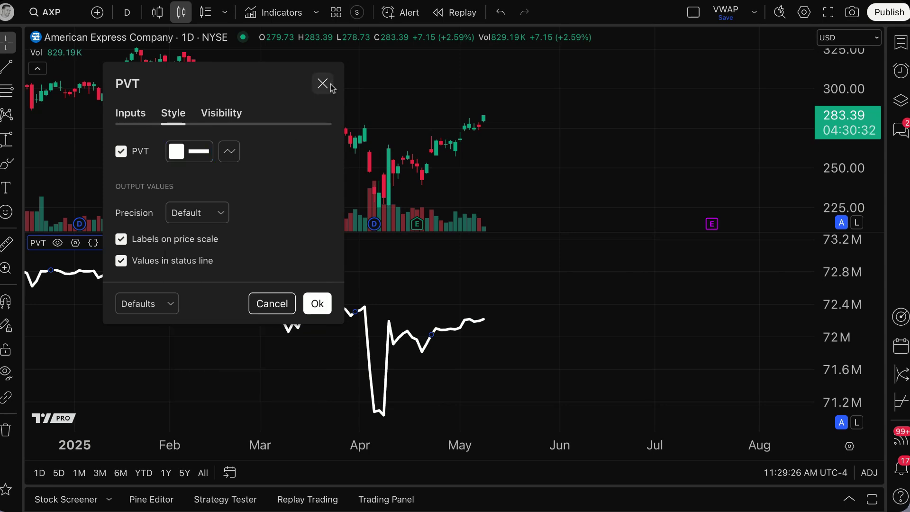
{"action": "left_click", "coordinate": [331, 87]}
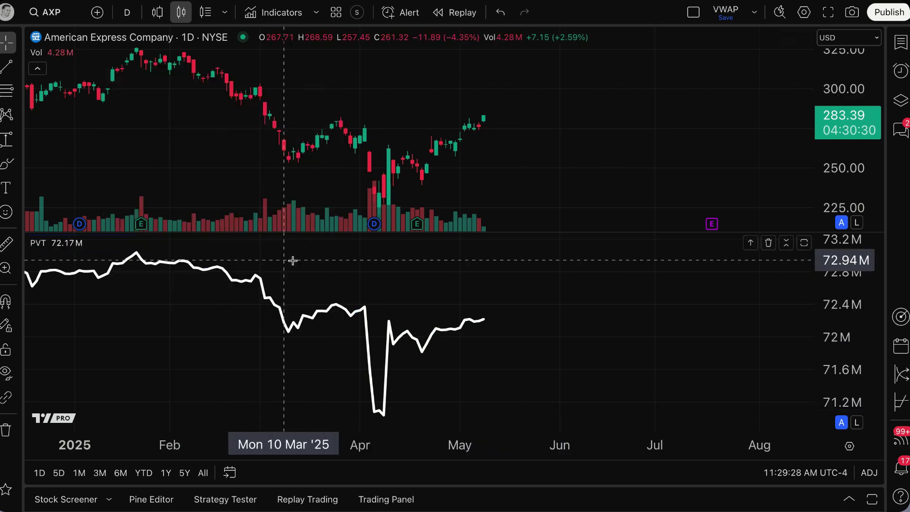
Enlarge the PVT pane by raising the divider between it and the candles
{"action": "scroll", "coordinate": [378, 340], "scroll_direction": "down", "scroll_amount": 3}
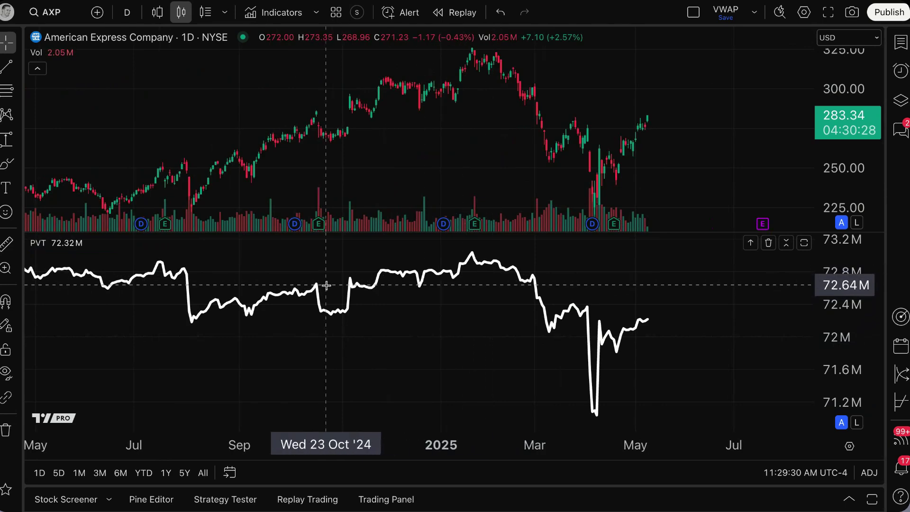
{"action": "left_click_drag", "start_coordinate": [259, 233], "coordinate": [258, 200]}
{"action": "scroll", "coordinate": [371, 325], "scroll_direction": "up", "scroll_amount": 3}
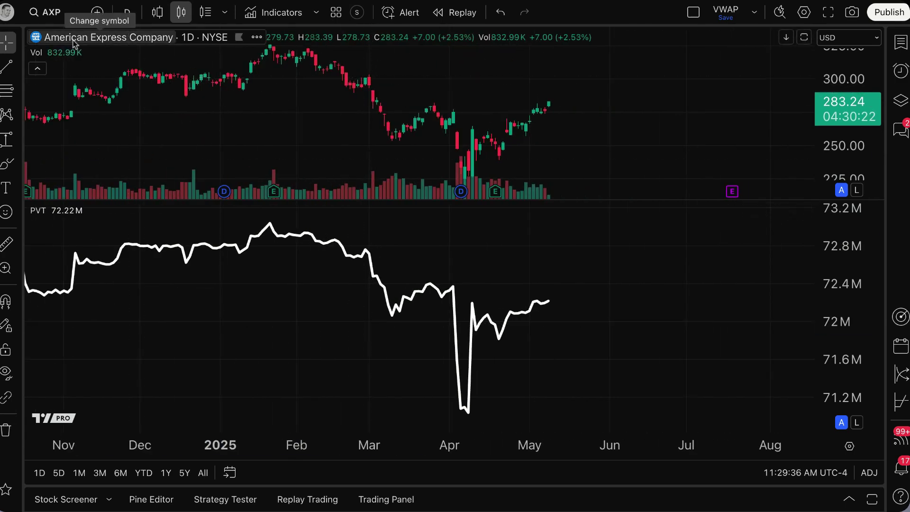
Switch the chart to BTCUSD on Bitstamp and compare its PVT line with price back to October
{"action": "left_click", "coordinate": [52, 13]}
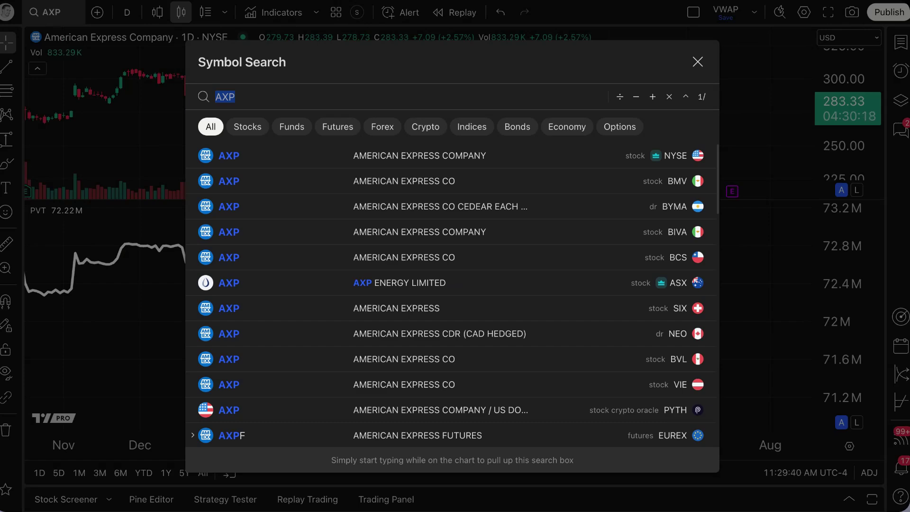
{"action": "type", "text": "BTCUSD"}
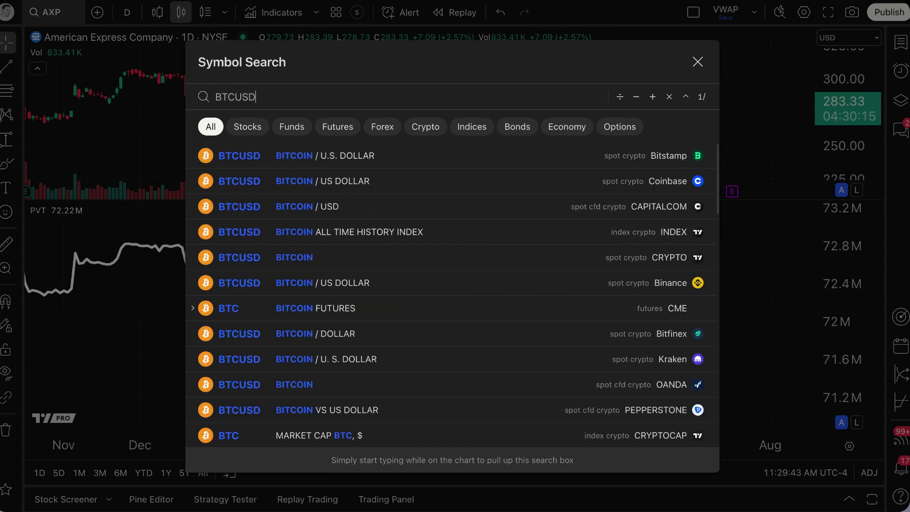
{"action": "key", "text": "Return"}
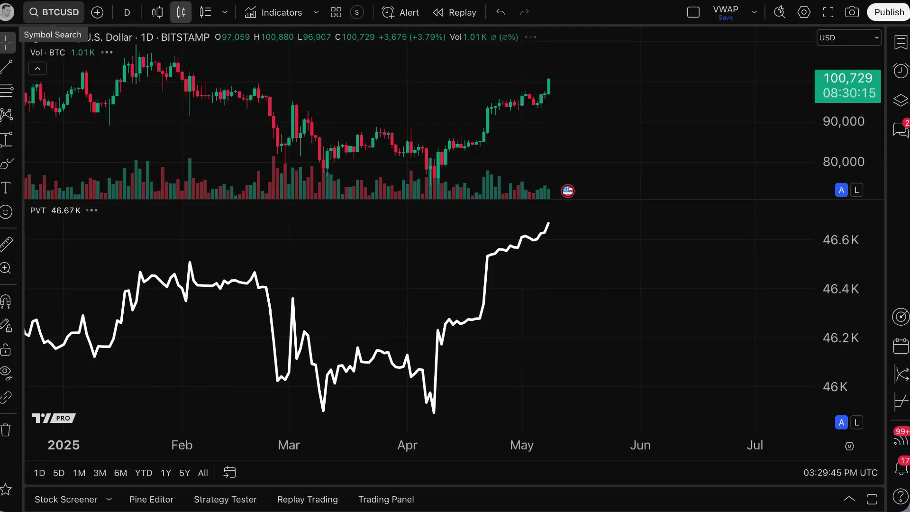
{"action": "scroll", "coordinate": [501, 142], "scroll_direction": "down", "scroll_amount": 1}
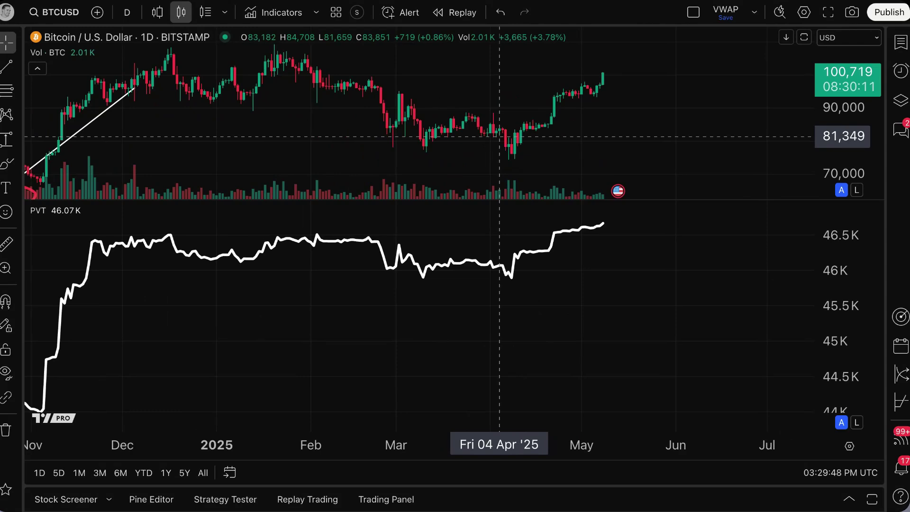
{"action": "scroll", "coordinate": [474, 268], "scroll_direction": "down", "scroll_amount": 2}
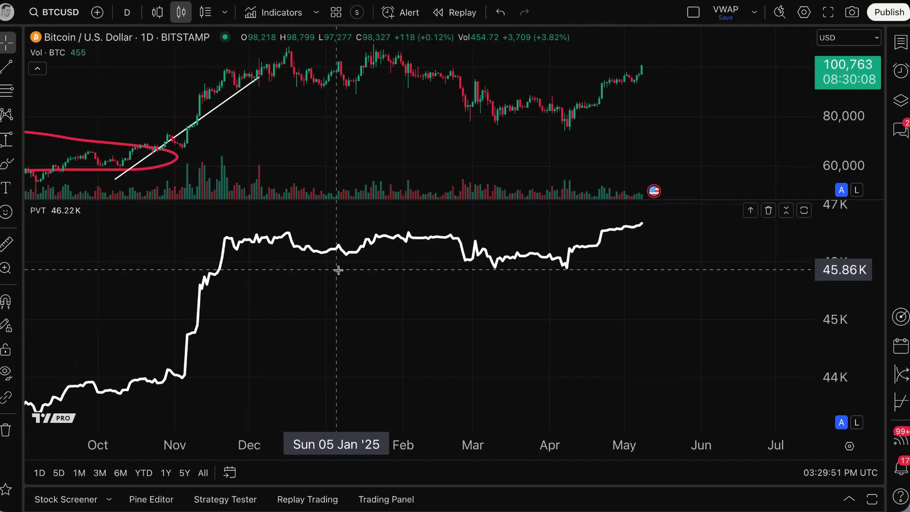
Switch the chart to EURUSD to view the PVT line on a forex pair
{"action": "left_click", "coordinate": [59, 19]}
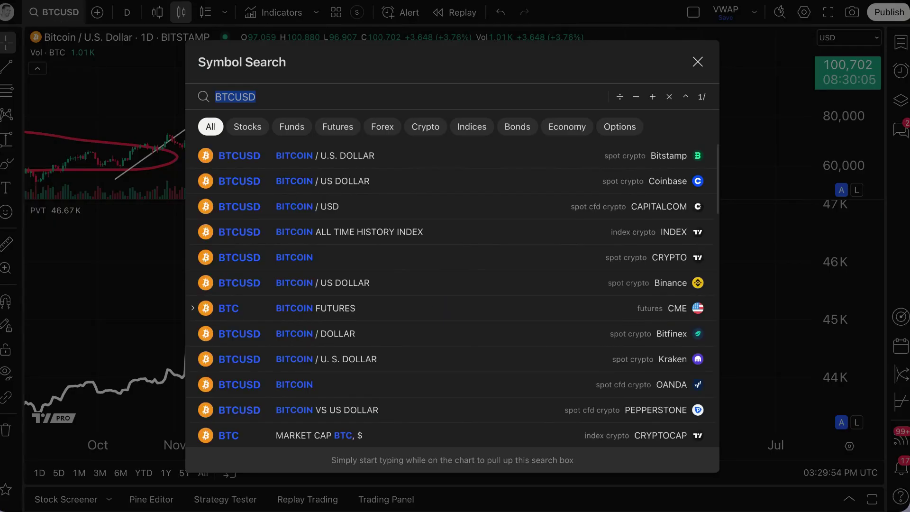
{"action": "type", "text": "EURUSD"}
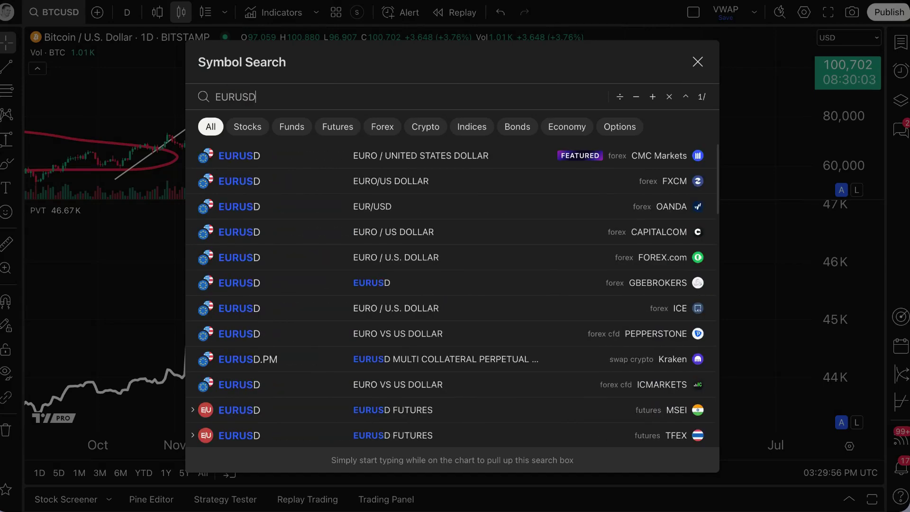
{"action": "key", "text": "Return"}
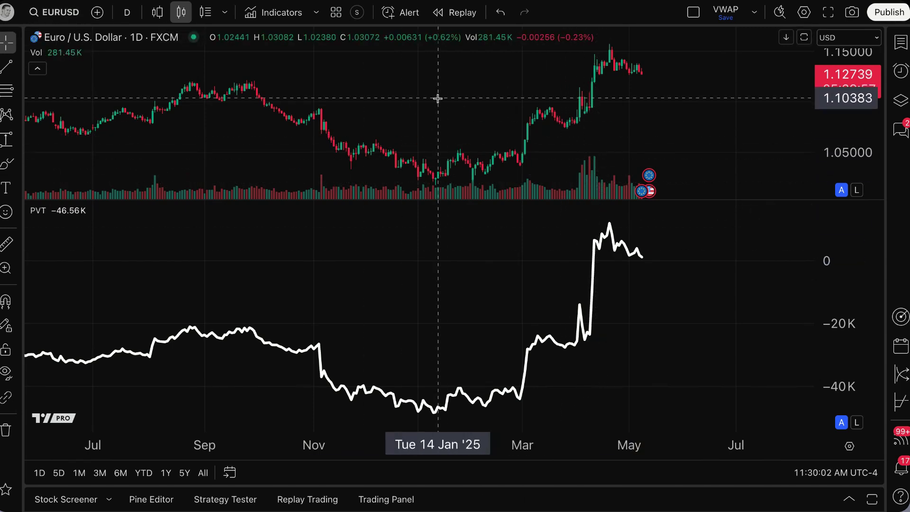
Switch the chart to Microsoft (MSFT) on NASDAQ and remove the price range measurement near May
{"action": "left_click", "coordinate": [53, 14]}
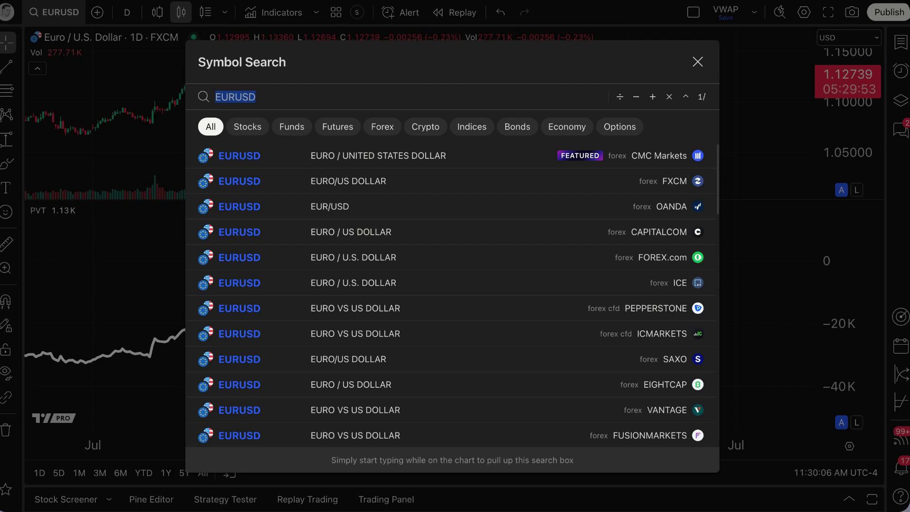
{"action": "type", "text": "MSFT"}
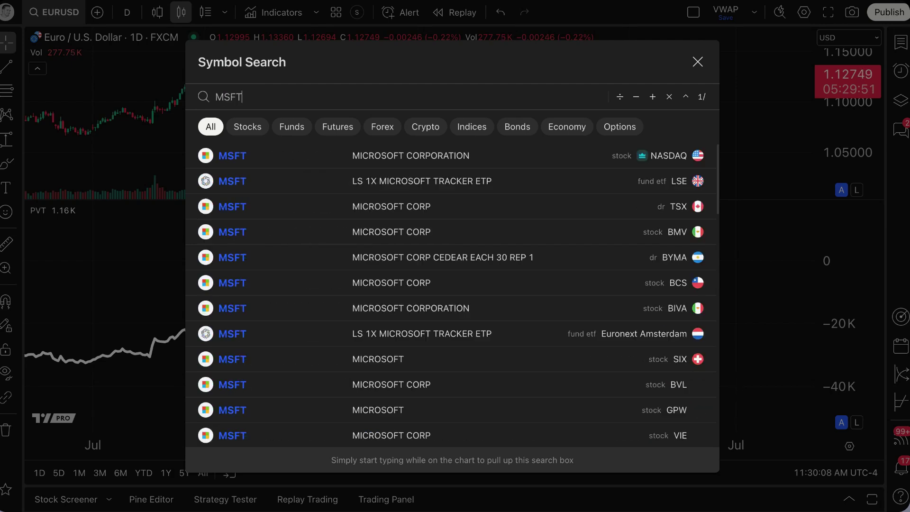
{"action": "key", "text": "Return"}
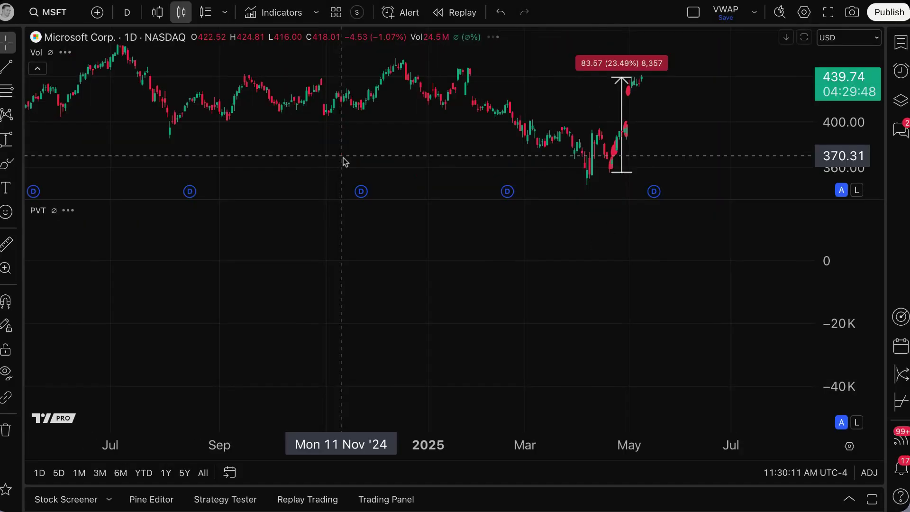
{"action": "left_click", "coordinate": [618, 77]}
{"action": "scroll", "coordinate": [483, 292], "scroll_direction": "up", "scroll_amount": 3}
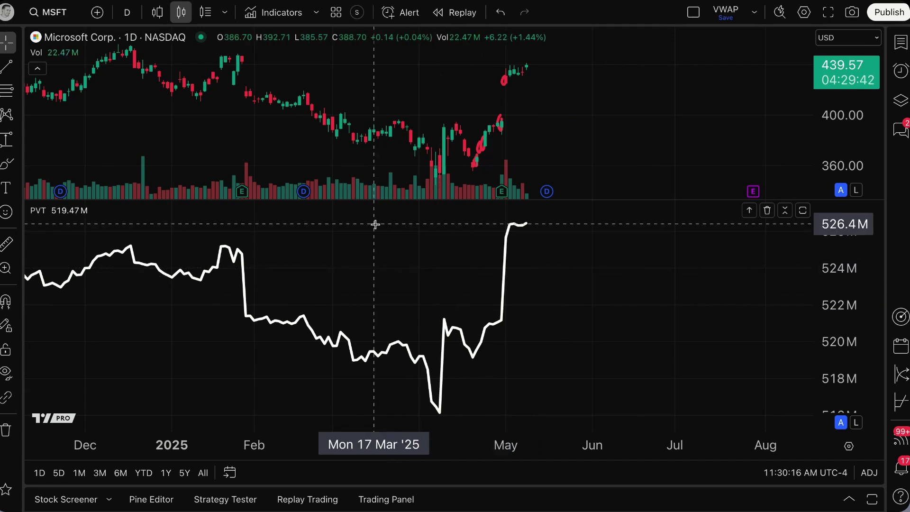
Search the indicator library for "pvt" and open the technical Price Volume Trend description at its Calculation section
{"action": "left_click", "coordinate": [275, 15]}
{"action": "type", "text": "pvt"}
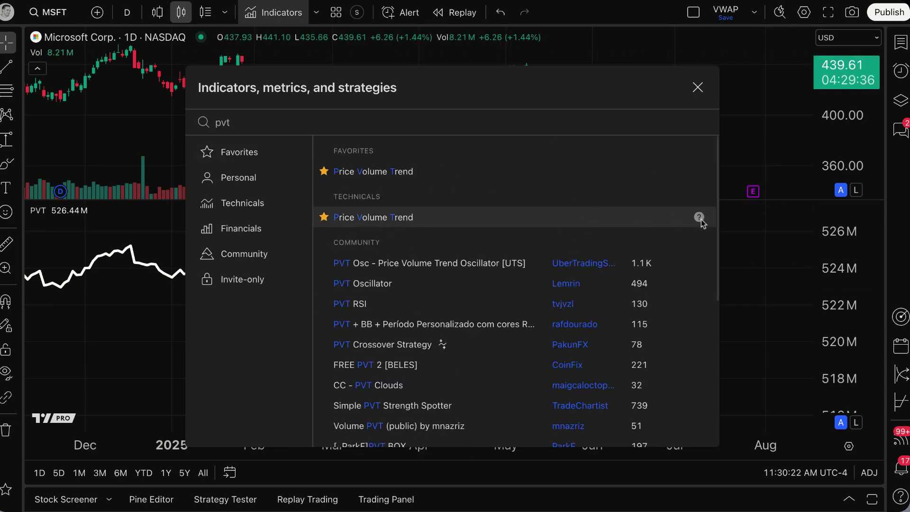
{"action": "left_click", "coordinate": [699, 217]}
{"action": "scroll", "coordinate": [583, 288], "scroll_direction": "down", "scroll_amount": 8}
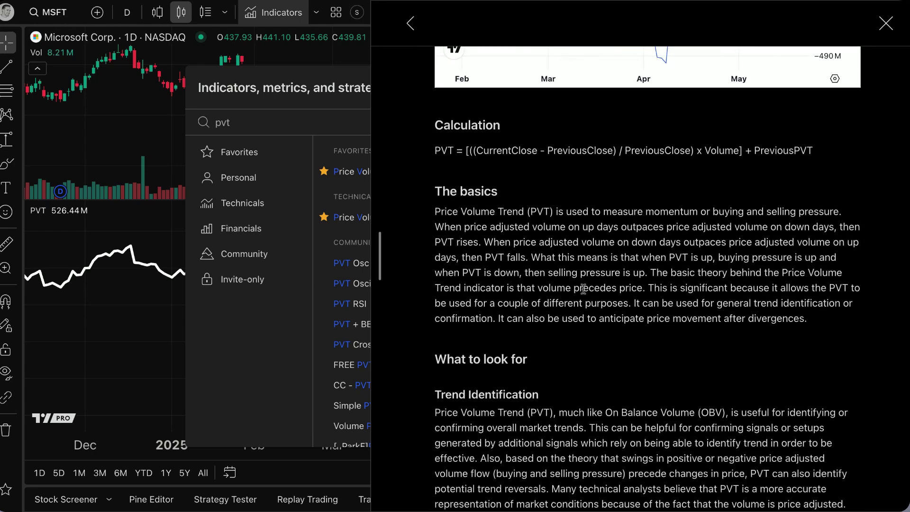
{"action": "scroll", "coordinate": [582, 288], "scroll_direction": "up", "scroll_amount": 1}
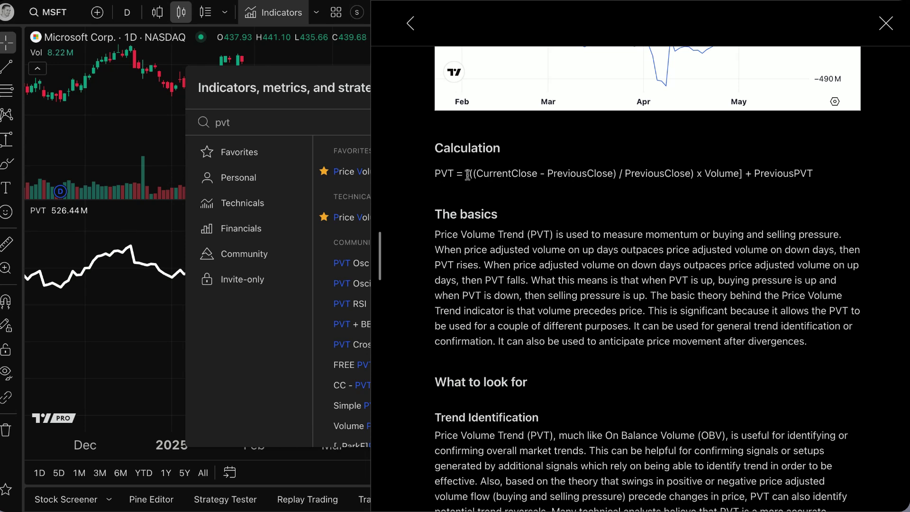
Examine the PVT formula by highlighting the close-change ratio, the volume and PreviousPVT terms, and the full bracketed expression
{"action": "left_click_drag", "start_coordinate": [467, 174], "coordinate": [693, 175]}
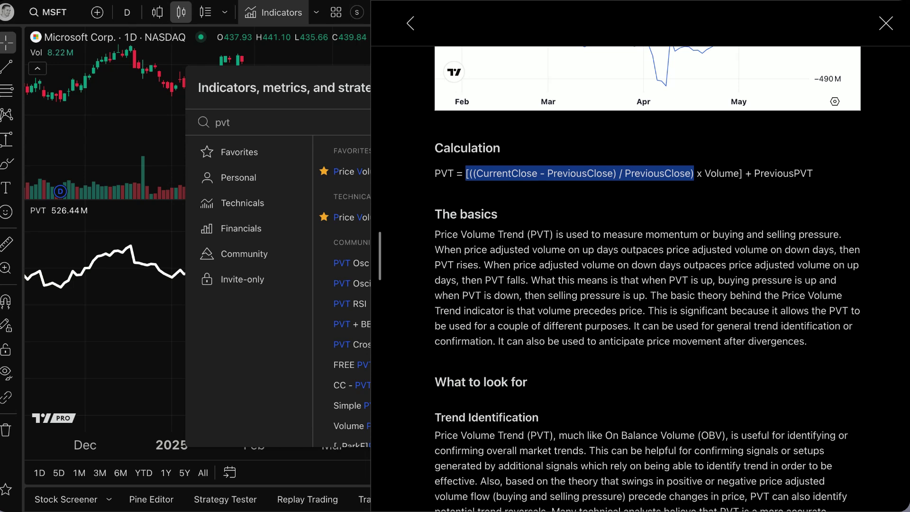
{"action": "left_click", "coordinate": [694, 186]}
{"action": "left_click_drag", "start_coordinate": [697, 175], "coordinate": [821, 177]}
{"action": "left_click", "coordinate": [750, 231]}
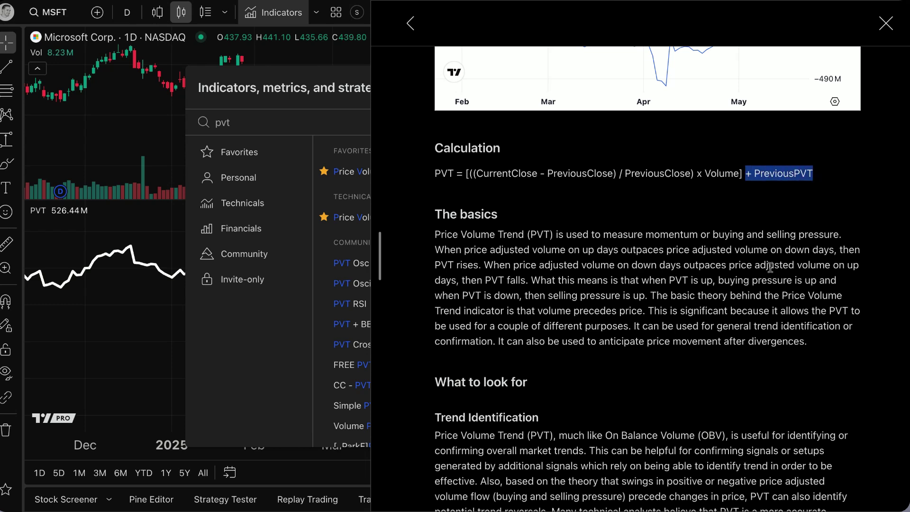
{"action": "left_click_drag", "start_coordinate": [742, 173], "coordinate": [465, 174]}
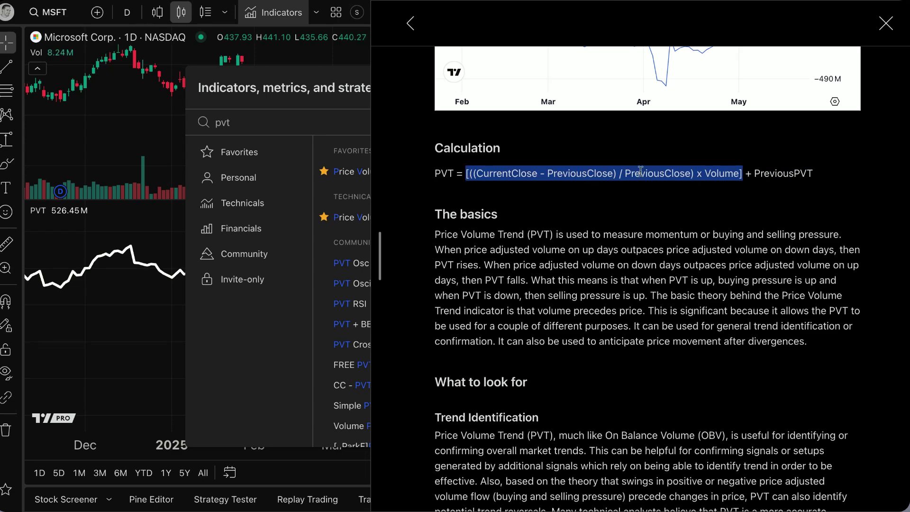
Look at the available chart intervals, close the list, and review the description's calculation and basics text
{"action": "left_click", "coordinate": [127, 12]}
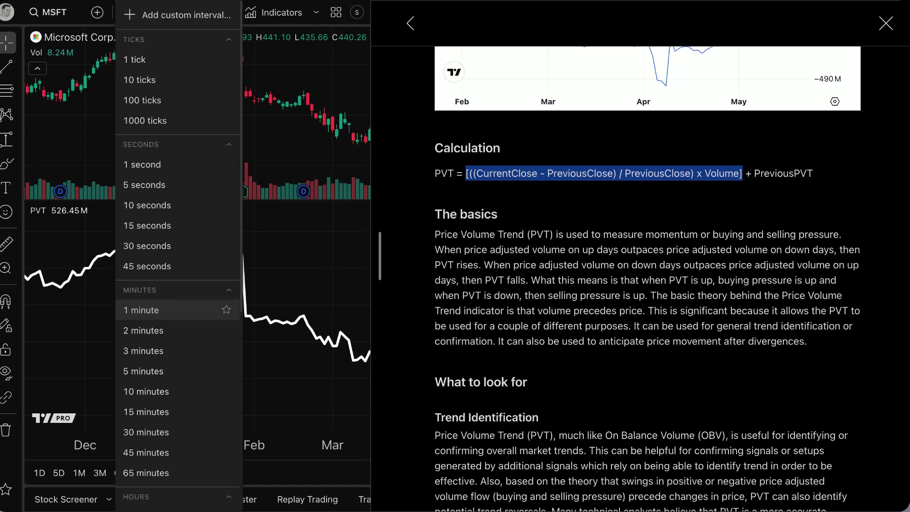
{"action": "left_click", "coordinate": [667, 262]}
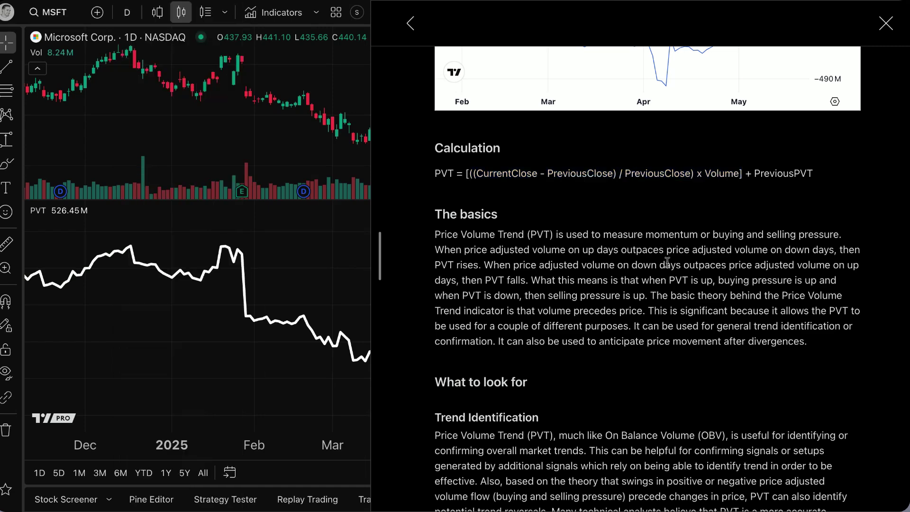
{"action": "scroll", "coordinate": [677, 242], "scroll_direction": "down", "scroll_amount": 2}
{"action": "scroll", "coordinate": [687, 228], "scroll_direction": "up", "scroll_amount": 2}
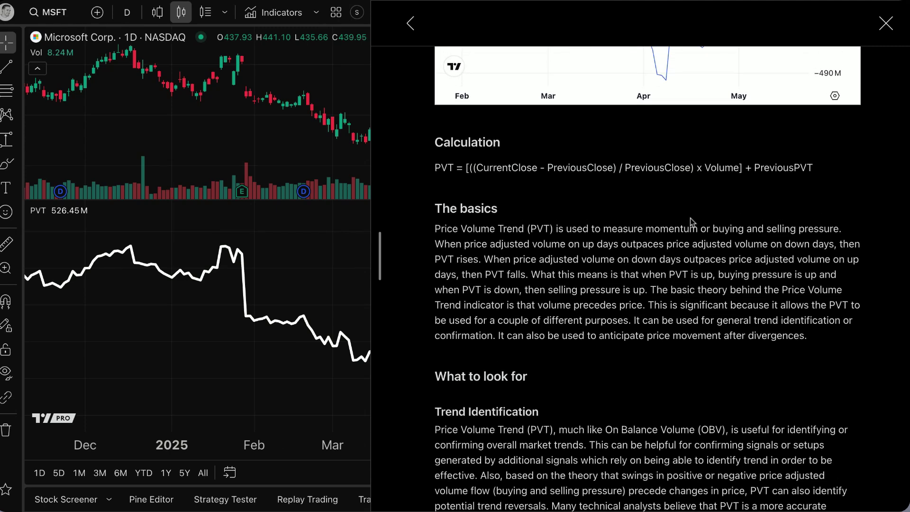
Examine the PVT formula by highlighting the volume factor, the PreviousPVT term, and the close-change ratio
{"action": "left_click_drag", "start_coordinate": [698, 171], "coordinate": [738, 174]}
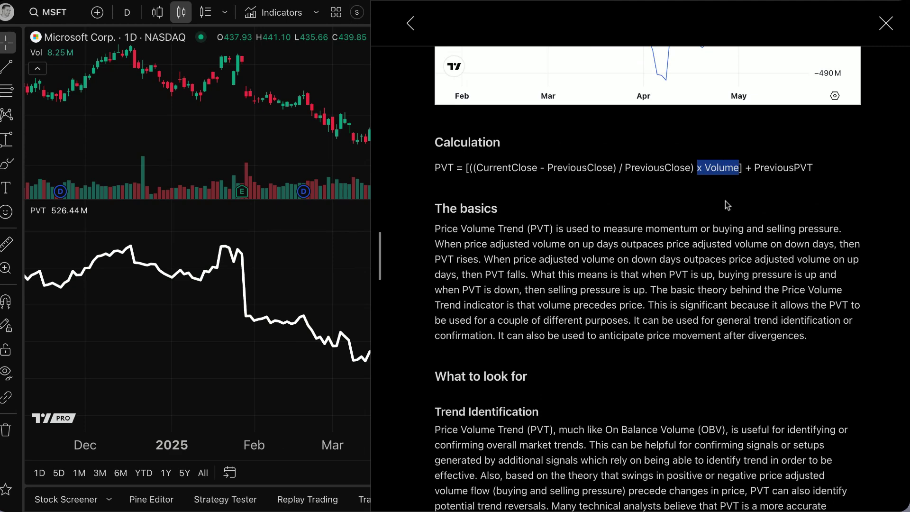
{"action": "left_click_drag", "start_coordinate": [755, 168], "coordinate": [819, 174]}
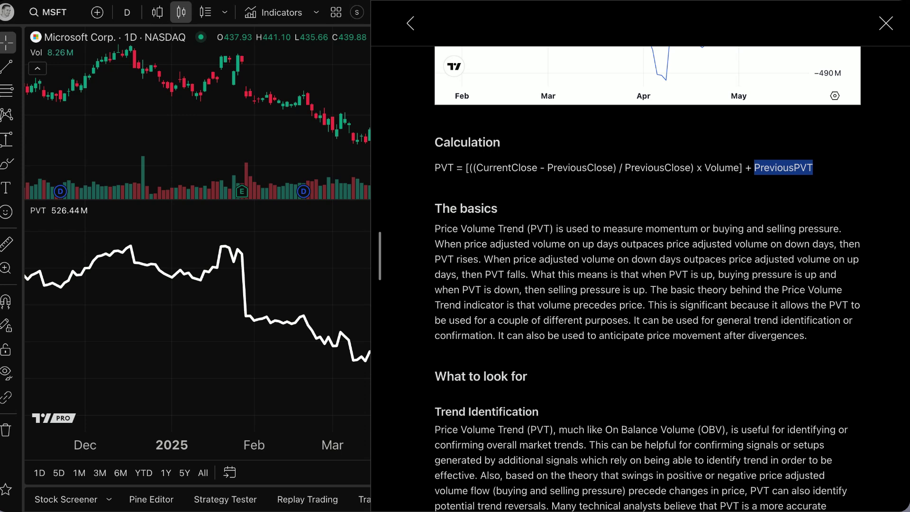
{"action": "left_click", "coordinate": [819, 177]}
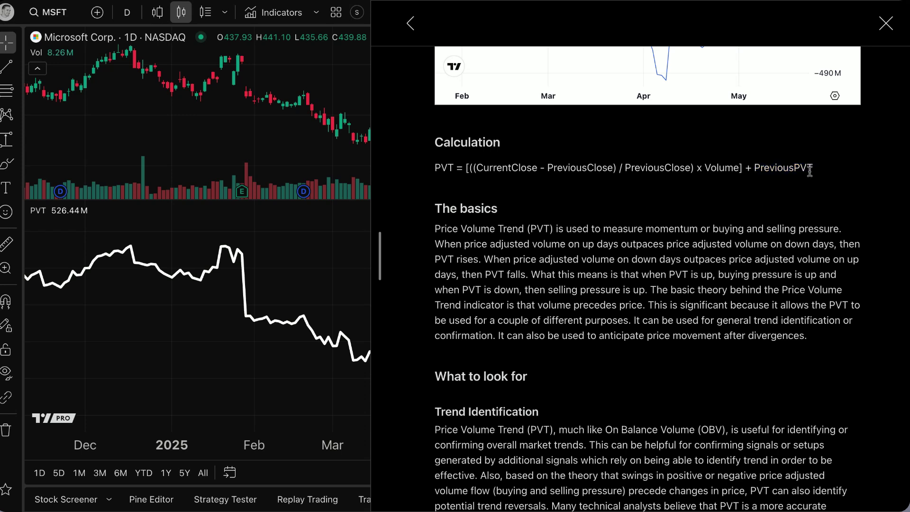
{"action": "left_click_drag", "start_coordinate": [696, 171], "coordinate": [738, 172]}
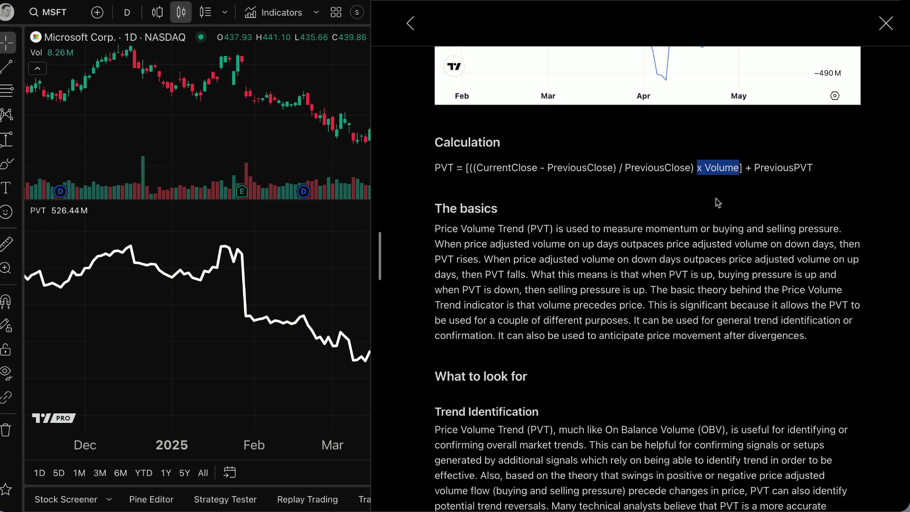
{"action": "left_click", "coordinate": [698, 168]}
{"action": "left_click_drag", "start_coordinate": [698, 168], "coordinate": [740, 169]}
{"action": "left_click_drag", "start_coordinate": [466, 168], "coordinate": [693, 169]}
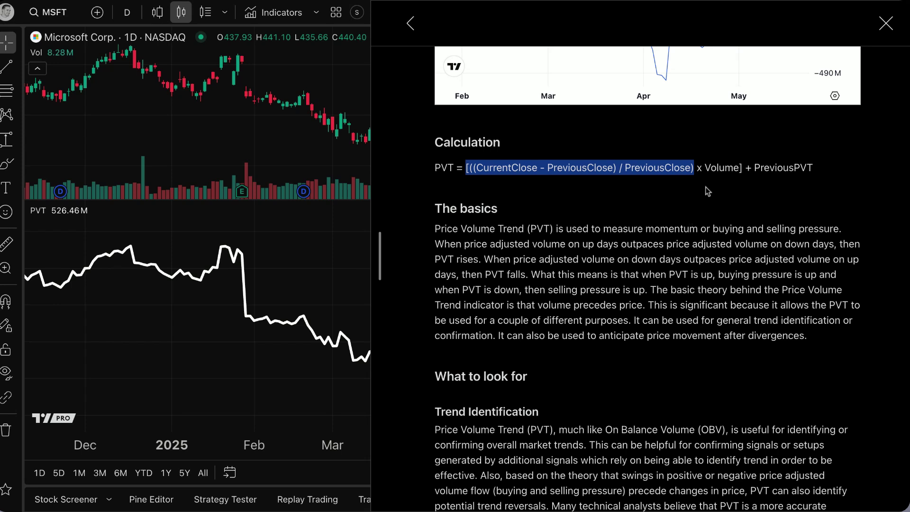
Review the formula's volume term and the Trend Identification section, and close the Price Volume Trend description
{"action": "left_click_drag", "start_coordinate": [705, 169], "coordinate": [738, 170]}
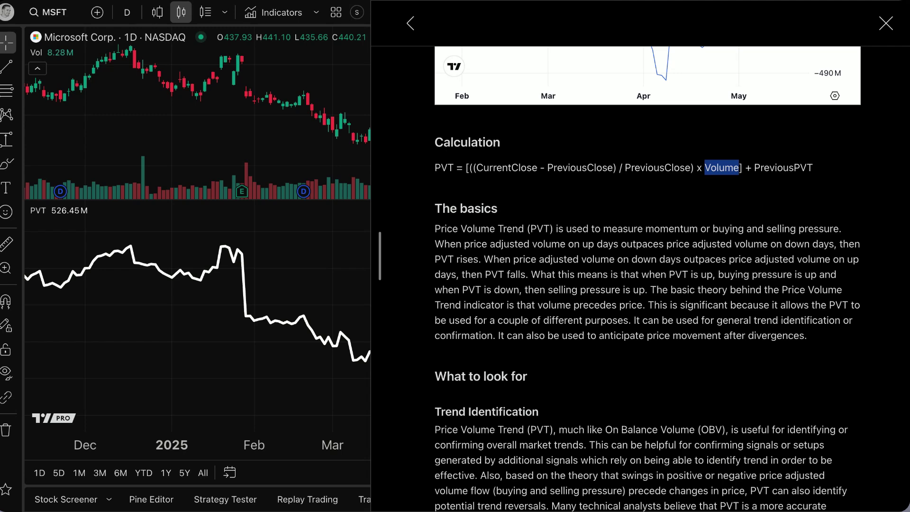
{"action": "left_click", "coordinate": [695, 170]}
{"action": "left_click_drag", "start_coordinate": [697, 171], "coordinate": [730, 169]}
{"action": "left_click", "coordinate": [729, 171]}
{"action": "scroll", "coordinate": [720, 239], "scroll_direction": "down", "scroll_amount": 8}
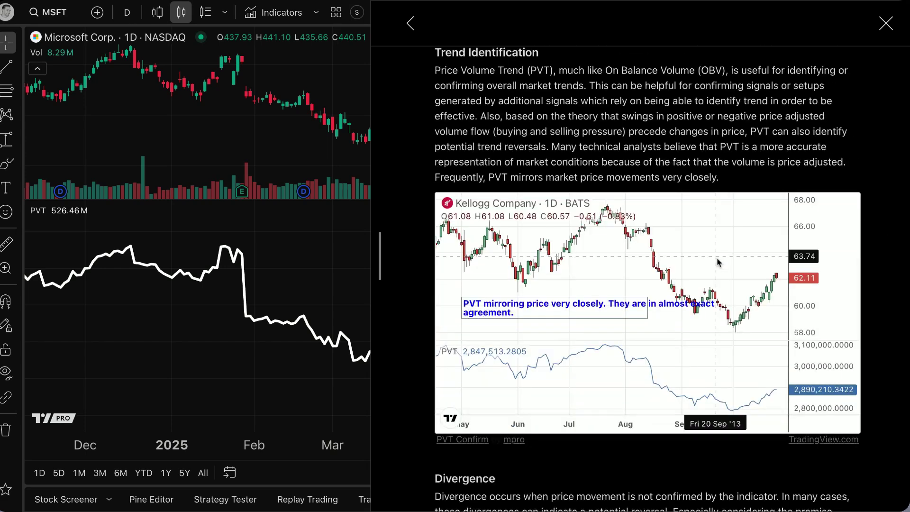
{"action": "left_click", "coordinate": [886, 23]}
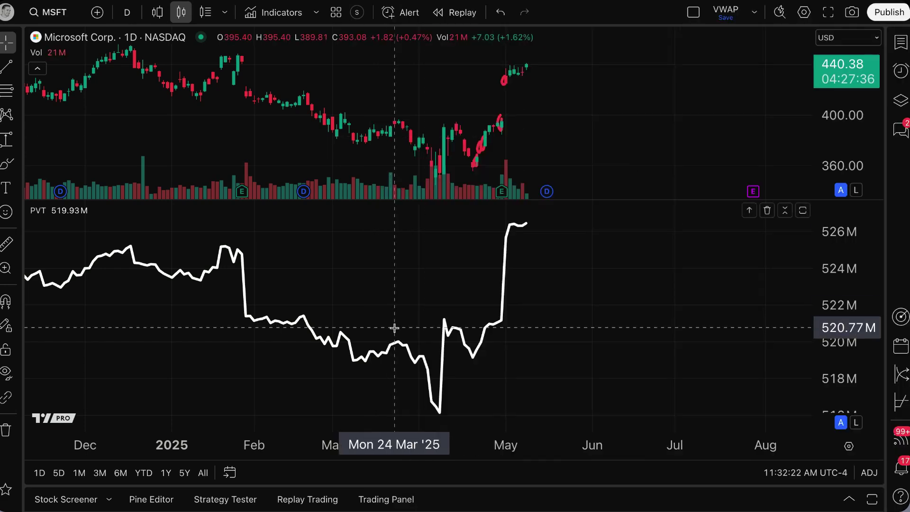
Undo the red brush strokes drawn over the late April and early May 2025 price candles
{"action": "scroll", "coordinate": [394, 328], "scroll_direction": "left", "scroll_amount": 10}
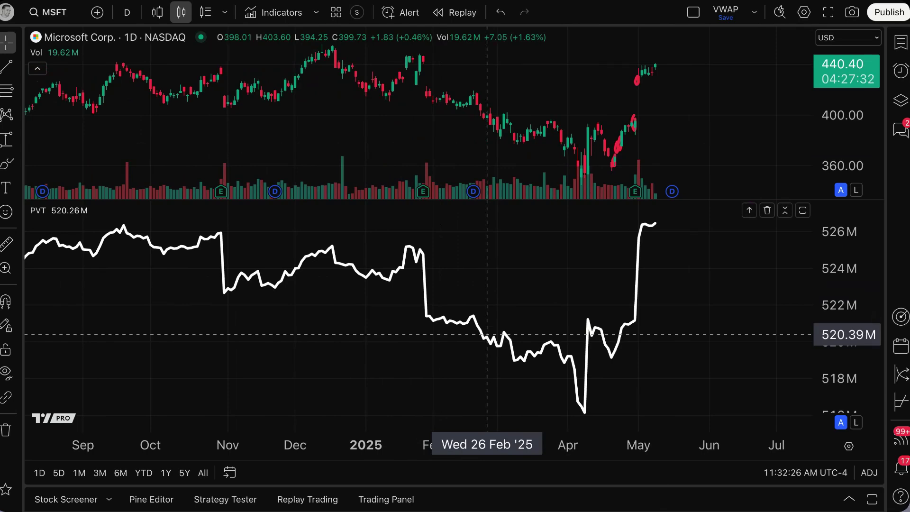
{"action": "scroll", "coordinate": [549, 302], "scroll_direction": "up", "scroll_amount": 5}
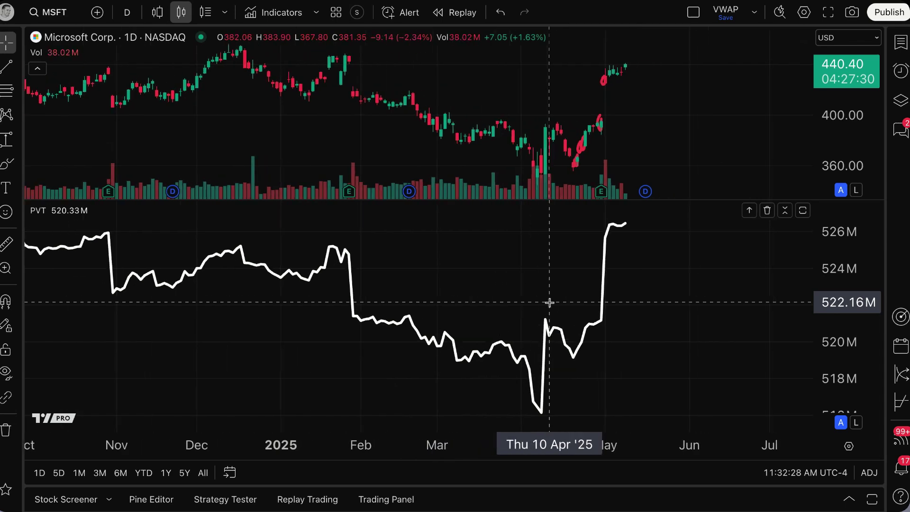
{"action": "scroll", "coordinate": [548, 309], "scroll_direction": "up", "scroll_amount": 2}
{"action": "scroll", "coordinate": [548, 309], "scroll_direction": "down", "scroll_amount": 3}
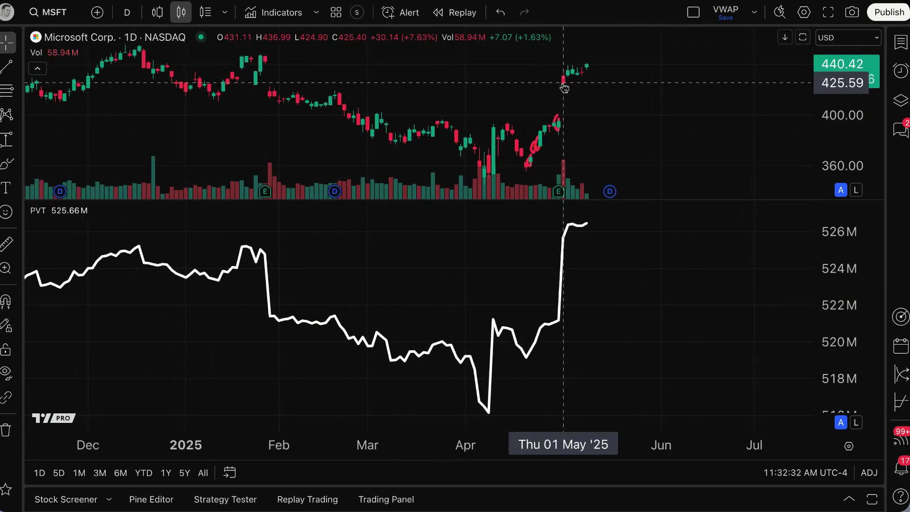
{"action": "left_click_drag", "start_coordinate": [562, 130], "coordinate": [561, 128]}
{"action": "key", "text": "ctrl+z"}
{"action": "mouse_move", "coordinate": [527, 163]}
{"action": "left_mouse_down"}
{"action": "mouse_move", "coordinate": [535, 149]}
{"action": "mouse_move", "coordinate": [527, 166]}
{"action": "left_mouse_up"}
{"action": "key", "text": "ctrl+z"}
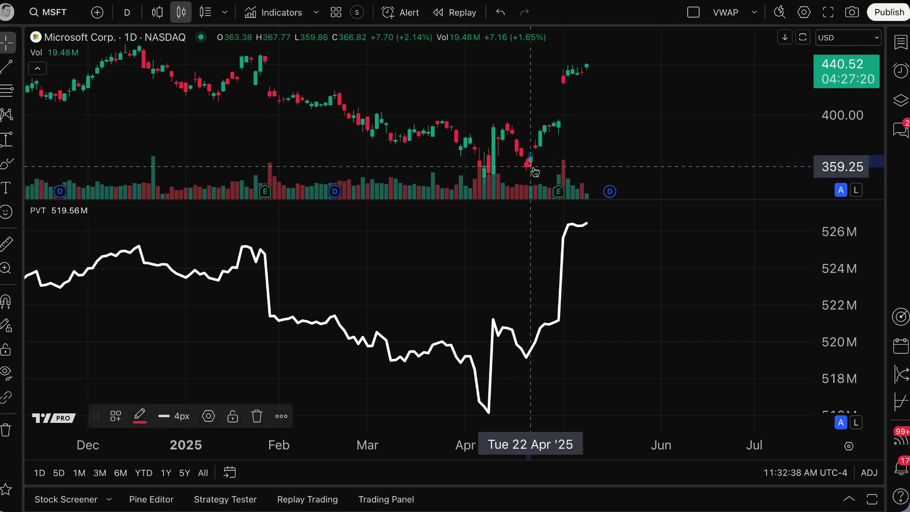
{"action": "key", "text": "ctrl+z"}
Compare the PVT line with Microsoft's price movement over the 2023 to 2025 history
{"action": "scroll", "coordinate": [466, 281], "scroll_direction": "down", "scroll_amount": 6}
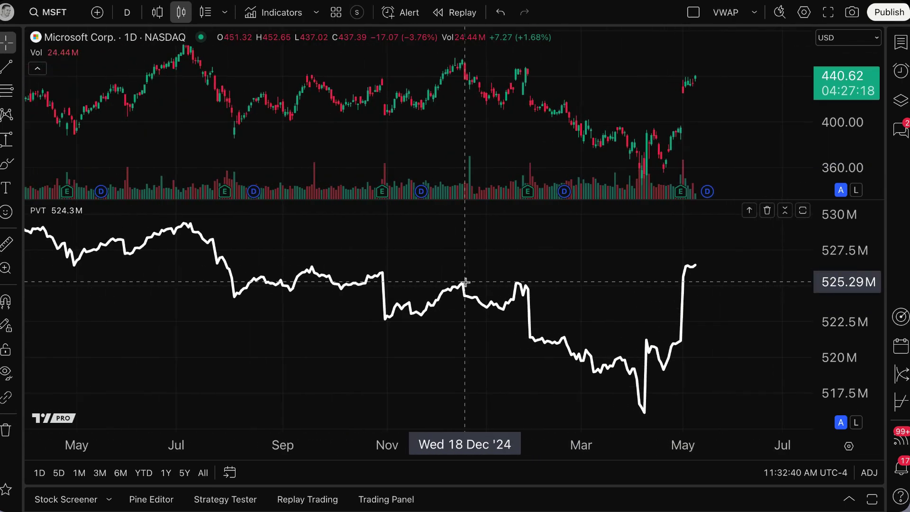
{"action": "scroll", "coordinate": [465, 282], "scroll_direction": "down", "scroll_amount": 2}
{"action": "left_click_drag", "start_coordinate": [507, 331], "coordinate": [412, 335]}
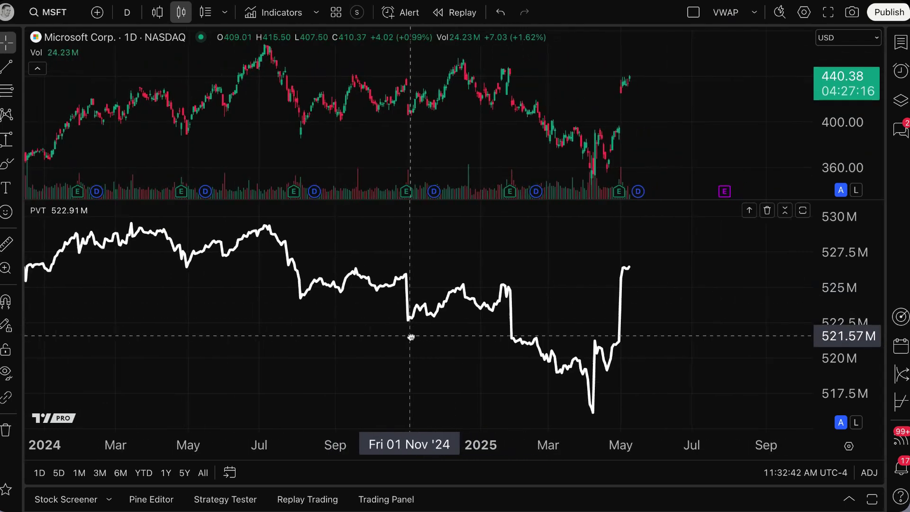
{"action": "scroll", "coordinate": [411, 337], "scroll_direction": "down", "scroll_amount": 2}
{"action": "scroll", "coordinate": [411, 337], "scroll_direction": "down", "scroll_amount": 2}
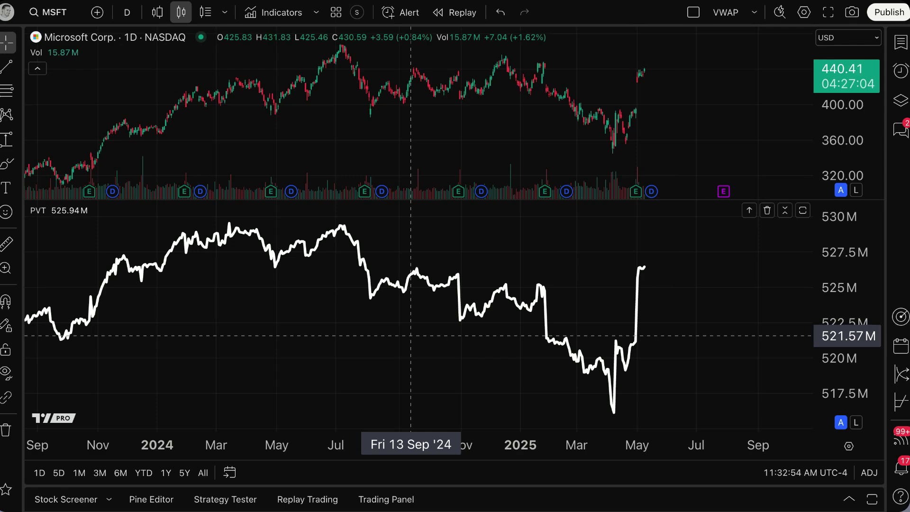
{"action": "scroll", "coordinate": [424, 315], "scroll_direction": "up", "scroll_amount": 3}
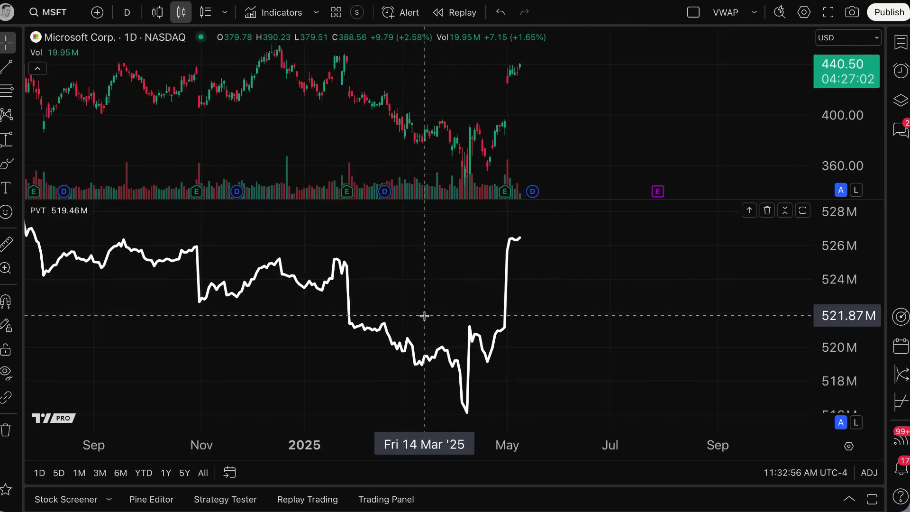
{"action": "scroll", "coordinate": [422, 315], "scroll_direction": "down", "scroll_amount": 4}
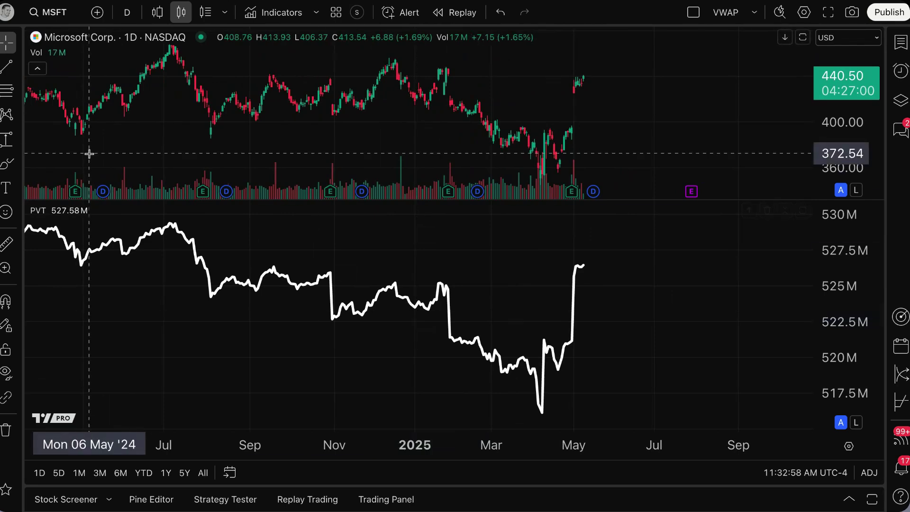
Draw a descending trend line above the price candles from the January 2025 peak to early April 2025
{"action": "left_click", "coordinate": [7, 66]}
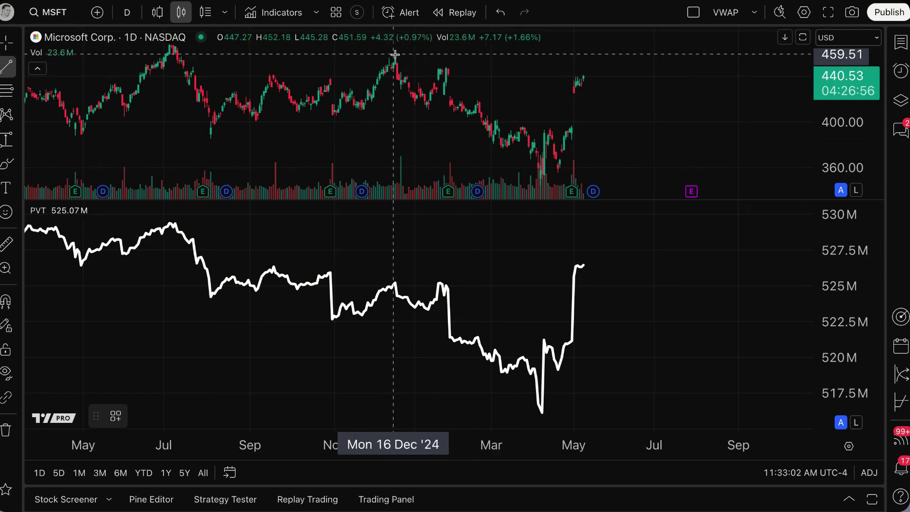
{"action": "mouse_move", "coordinate": [387, 54]}
{"action": "left_mouse_down"}
{"action": "mouse_move", "coordinate": [548, 122]}
{"action": "mouse_move", "coordinate": [584, 154]}
{"action": "mouse_move", "coordinate": [565, 142]}
{"action": "left_mouse_up"}
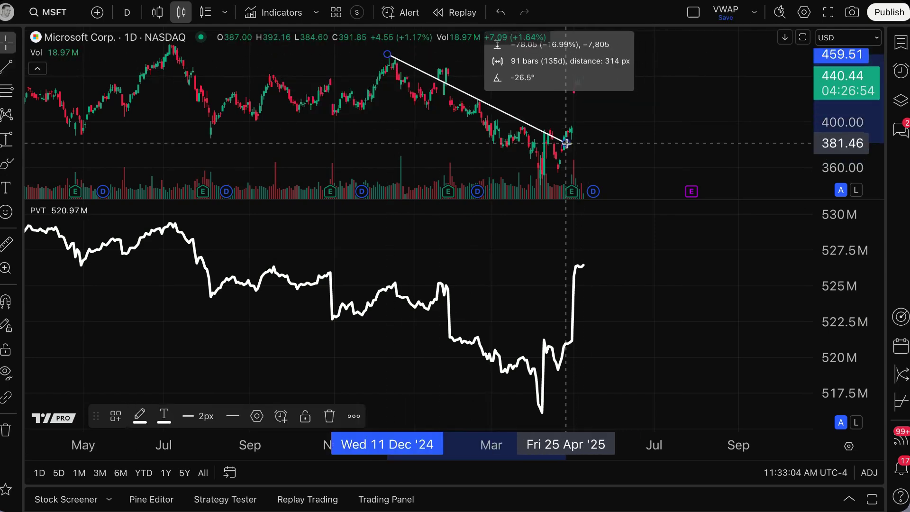
{"action": "left_click_drag", "start_coordinate": [387, 54], "coordinate": [436, 61]}
{"action": "mouse_move", "coordinate": [565, 145]}
{"action": "left_mouse_down"}
{"action": "mouse_move", "coordinate": [552, 134]}
{"action": "mouse_move", "coordinate": [536, 139]}
{"action": "mouse_move", "coordinate": [542, 145]}
{"action": "left_mouse_up"}
{"action": "left_click", "coordinate": [464, 96]}
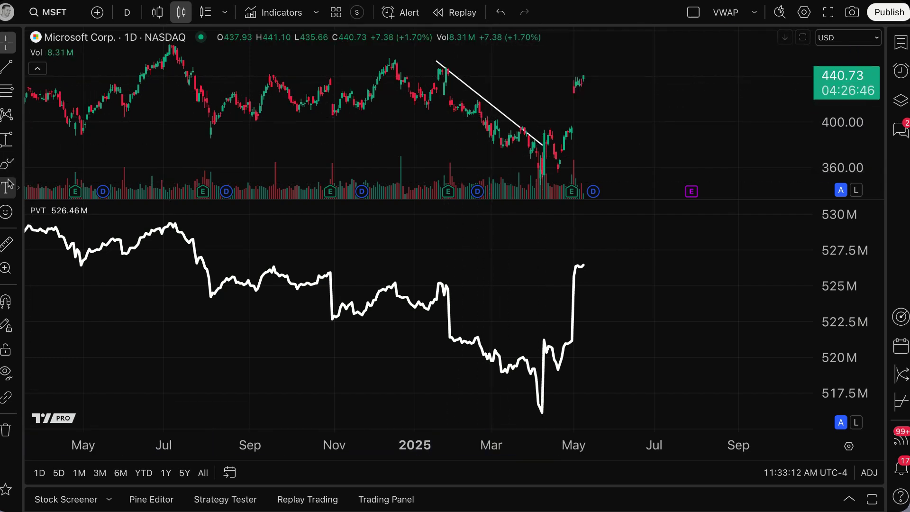
Draw a matching descending trend line on the PVT line from its January 2025 peak at 525.2M to early April
{"action": "left_click", "coordinate": [8, 68]}
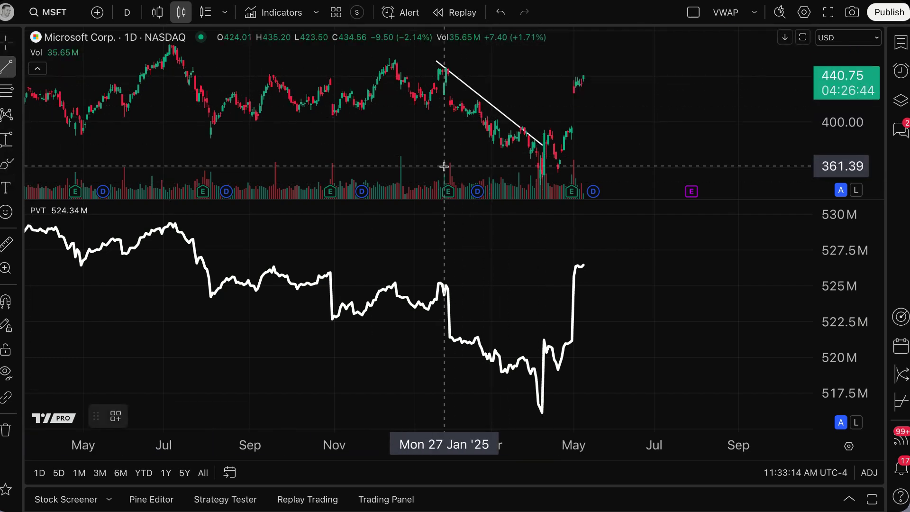
{"action": "left_click", "coordinate": [439, 283]}
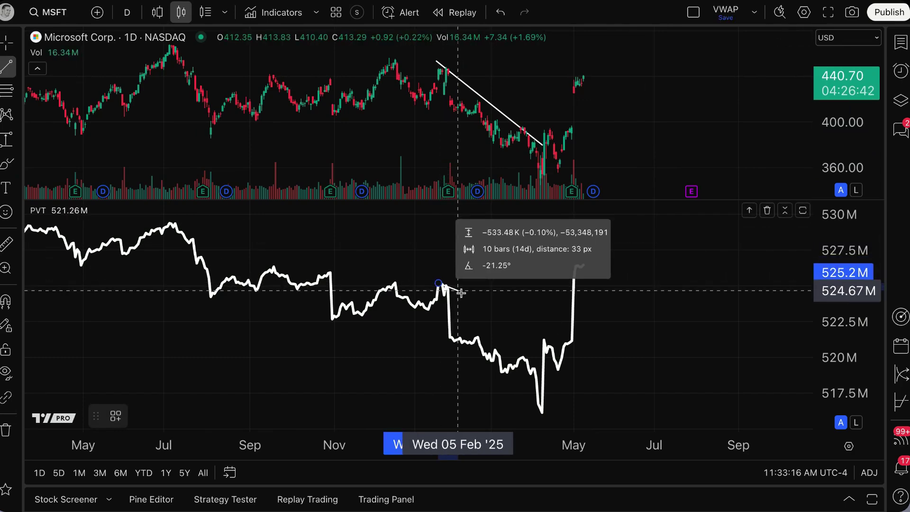
{"action": "left_click", "coordinate": [540, 373]}
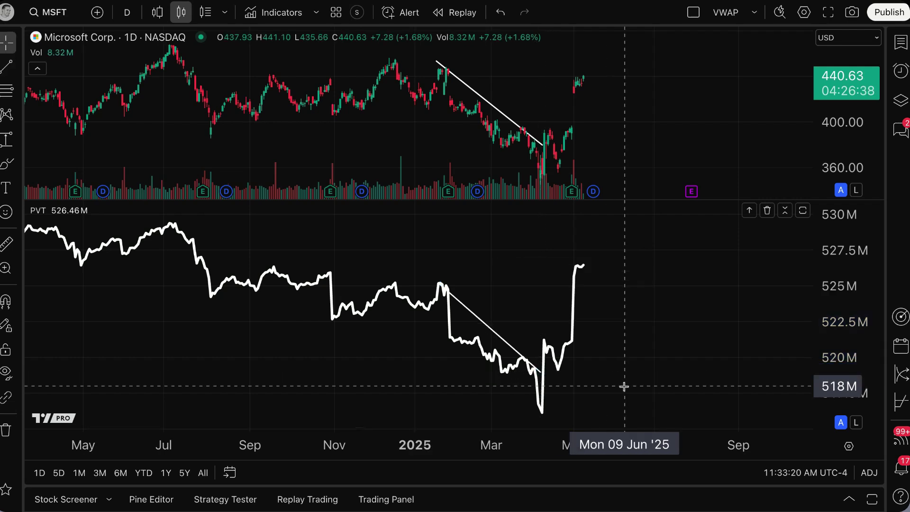
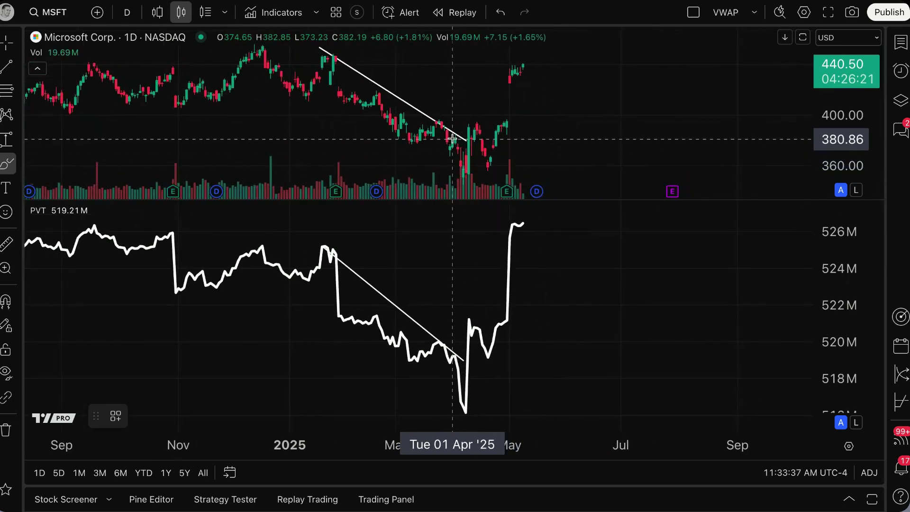
Mark the two April 2025 price drops with red brush arrows, and undo the marks
{"action": "mouse_move", "coordinate": [457, 144]}
{"action": "left_mouse_down"}
{"action": "mouse_move", "coordinate": [461, 157]}
{"action": "mouse_move", "coordinate": [471, 127]}
{"action": "left_mouse_up"}
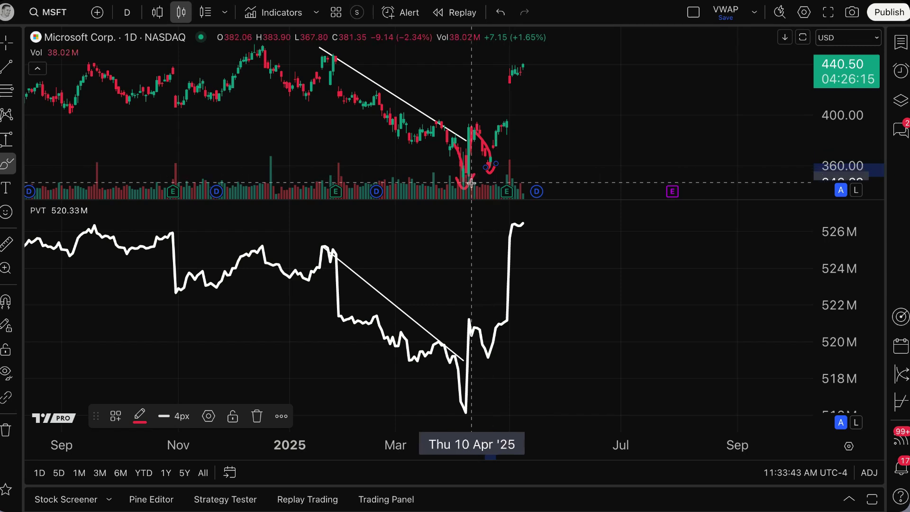
{"action": "key", "text": "super+z"}
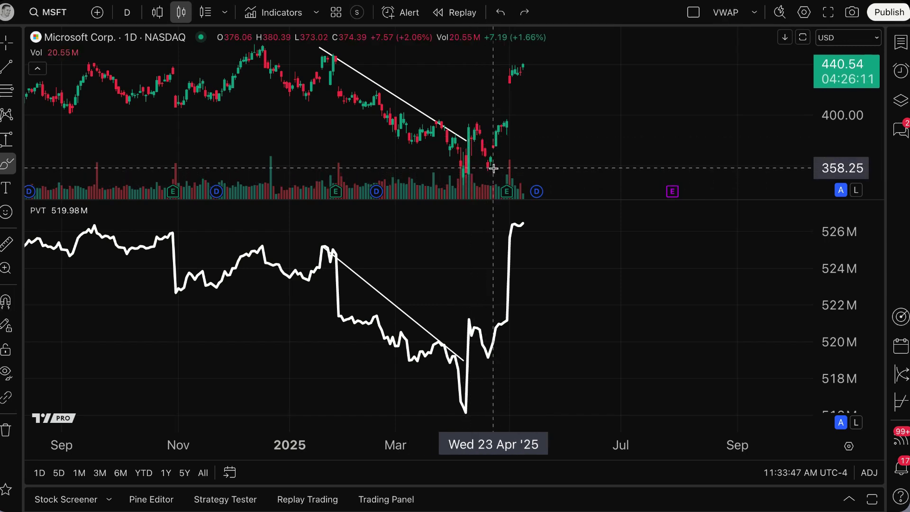
Measure the price range between the two April 2025 lows, and delete the measurement
{"action": "left_click", "coordinate": [7, 138]}
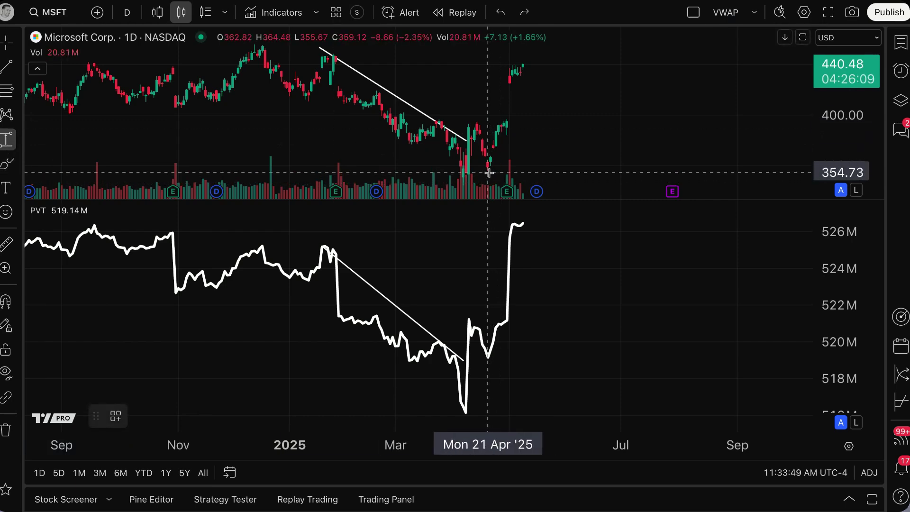
{"action": "left_click_drag", "start_coordinate": [488, 171], "coordinate": [464, 189]}
{"action": "left_click", "coordinate": [463, 189]}
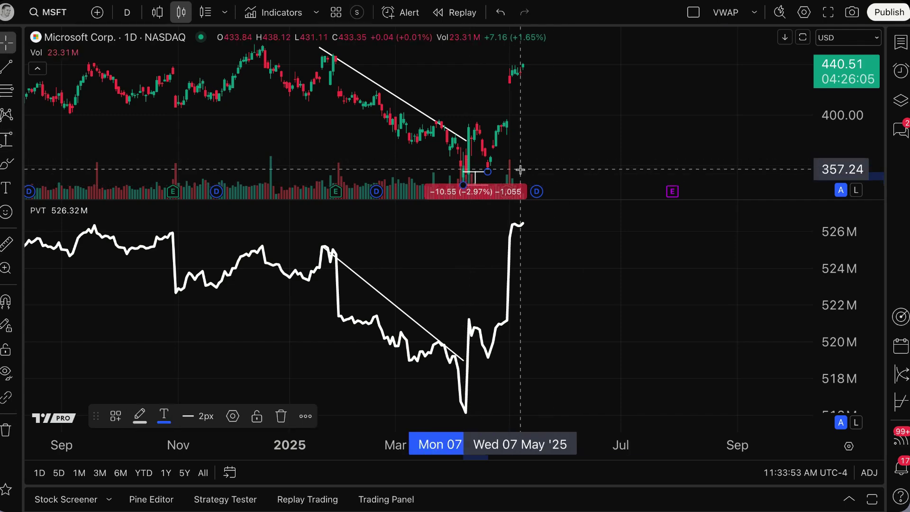
{"action": "key", "text": "Delete"}
Enlarge the price pane to show the April lows, and compress its price scale vertically
{"action": "scroll", "coordinate": [490, 172], "scroll_direction": "up", "scroll_amount": 5}
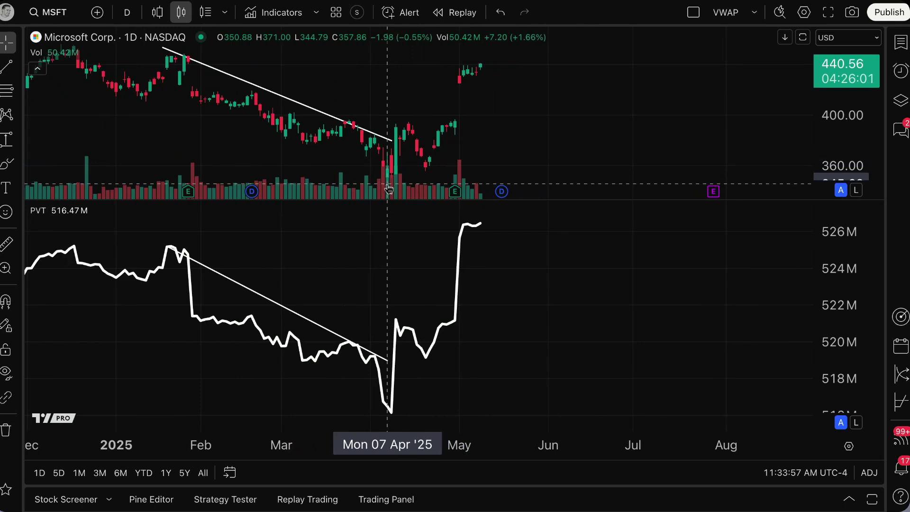
{"action": "scroll", "coordinate": [512, 156], "scroll_direction": "left", "scroll_amount": 5}
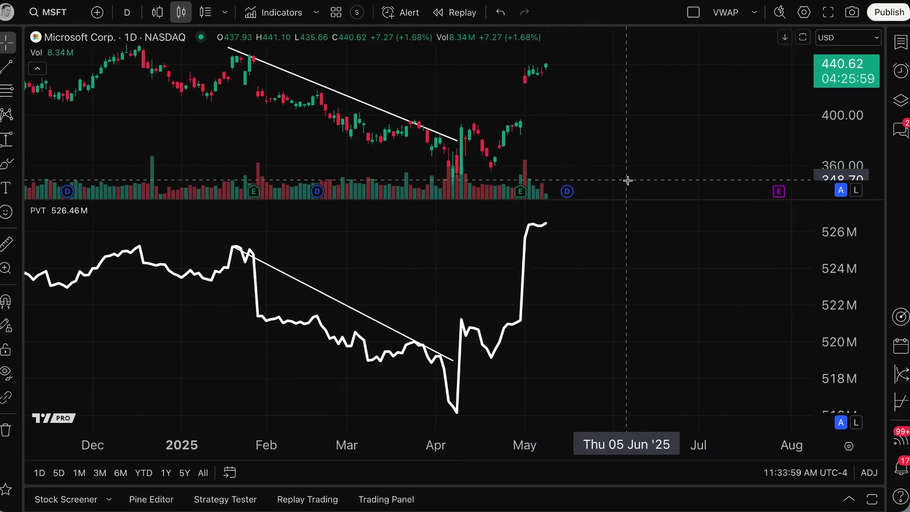
{"action": "left_click_drag", "start_coordinate": [627, 198], "coordinate": [568, 287]}
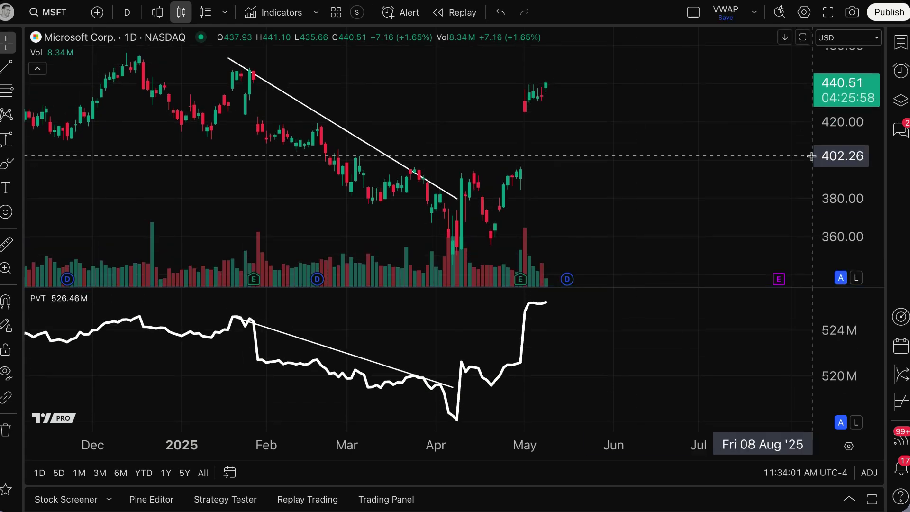
{"action": "left_click_drag", "start_coordinate": [813, 156], "coordinate": [820, 199]}
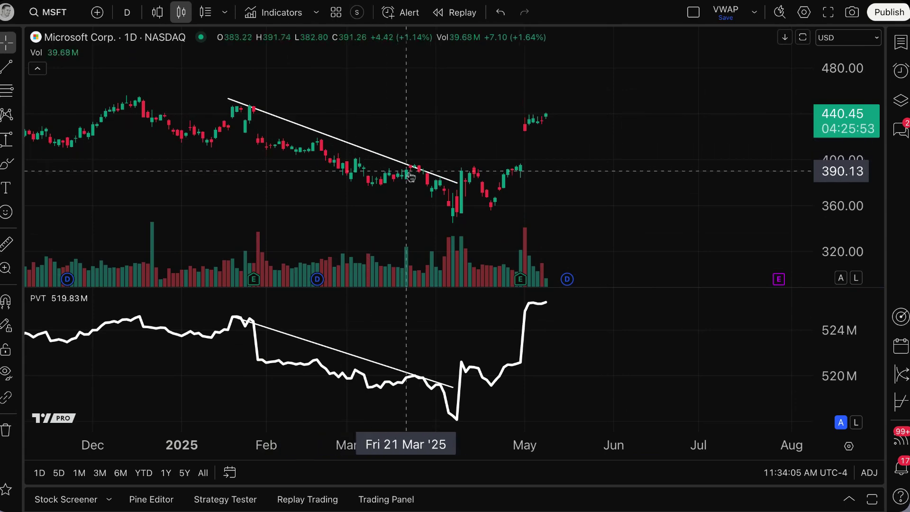
Circle the two April 2025 price lows with the red brush, and undo the circles
{"action": "left_click", "coordinate": [7, 164]}
{"action": "mouse_move", "coordinate": [461, 209]}
{"action": "left_mouse_down"}
{"action": "mouse_move", "coordinate": [445, 226]}
{"action": "mouse_move", "coordinate": [497, 206]}
{"action": "left_mouse_up"}
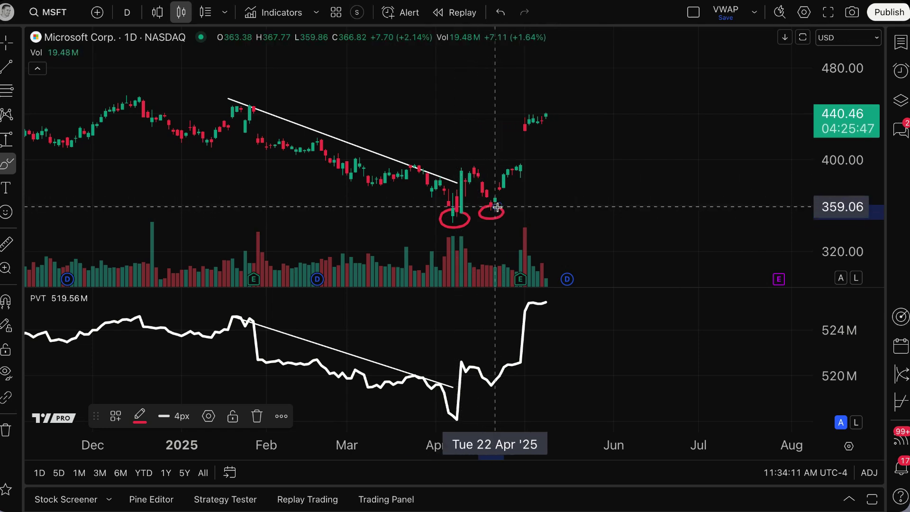
{"action": "key", "text": "ctrl+z"}
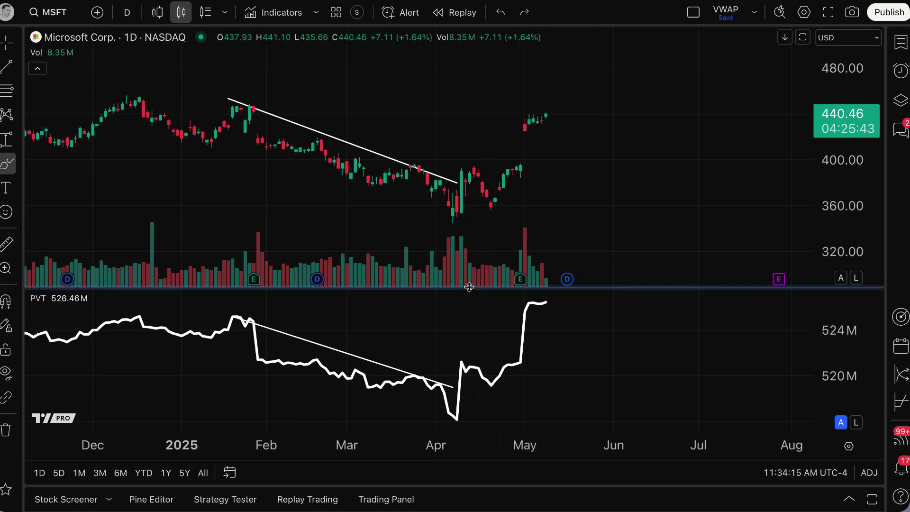
Enlarge the PVT pane by raising the divider between it and the price pane
{"action": "left_click_drag", "start_coordinate": [466, 288], "coordinate": [468, 256]}
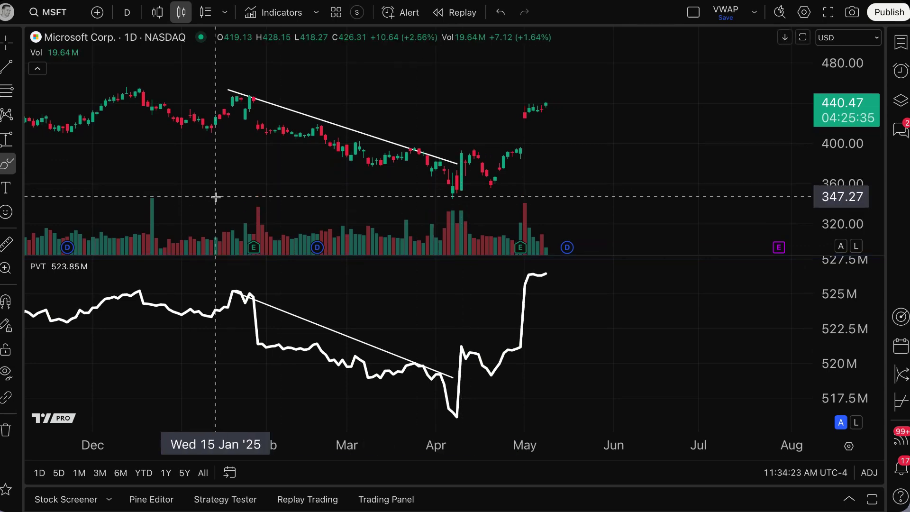
Circle the high April 2025 volume bars with the red brush, and undo the circle
{"action": "mouse_move", "coordinate": [466, 202]}
{"action": "left_mouse_down"}
{"action": "mouse_move", "coordinate": [433, 219]}
{"action": "mouse_move", "coordinate": [461, 229]}
{"action": "mouse_move", "coordinate": [470, 208]}
{"action": "left_mouse_up"}
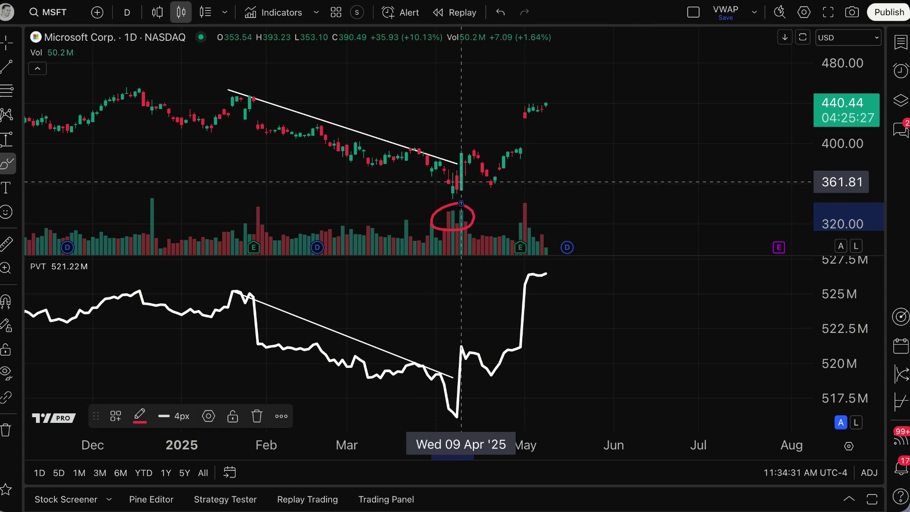
{"action": "key", "text": "ctrl+z"}
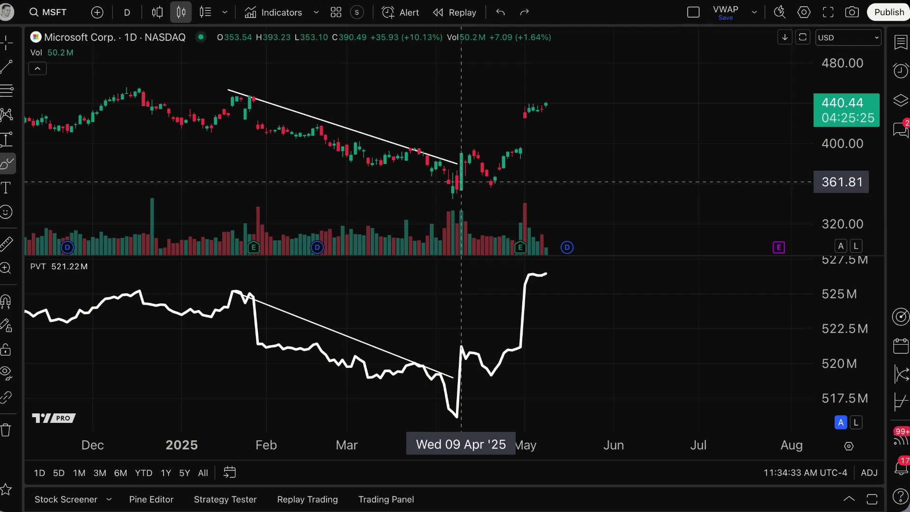
Enlarge the PVT pane slightly, and delete the descending trend line drawn on the PVT
{"action": "left_click_drag", "start_coordinate": [439, 255], "coordinate": [440, 236]}
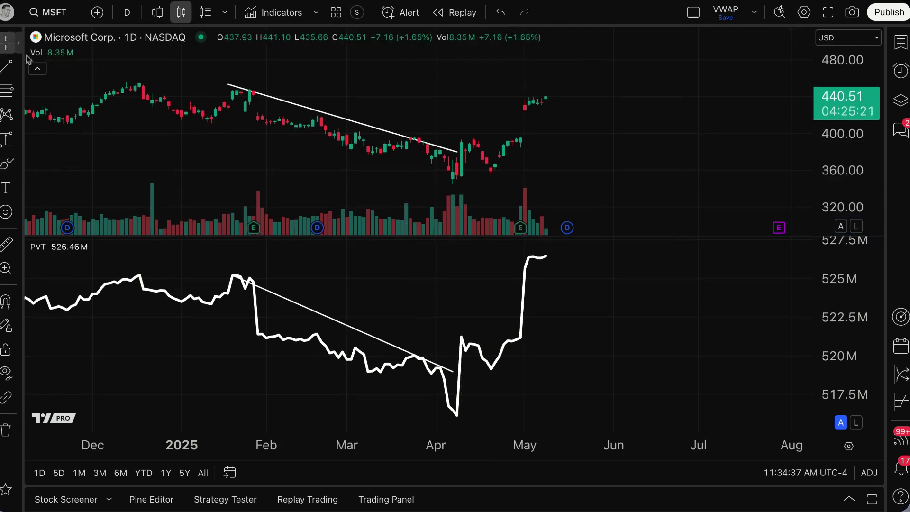
{"action": "left_click", "coordinate": [318, 316]}
{"action": "key", "text": "Delete"}
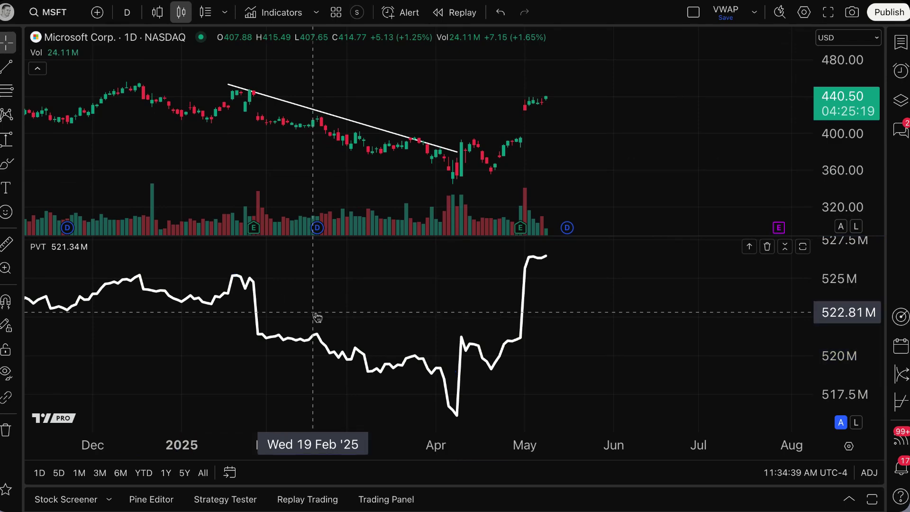
Measure the PVT range from the 21 April 2025 low down to the deeper early April low
{"action": "left_click", "coordinate": [7, 139]}
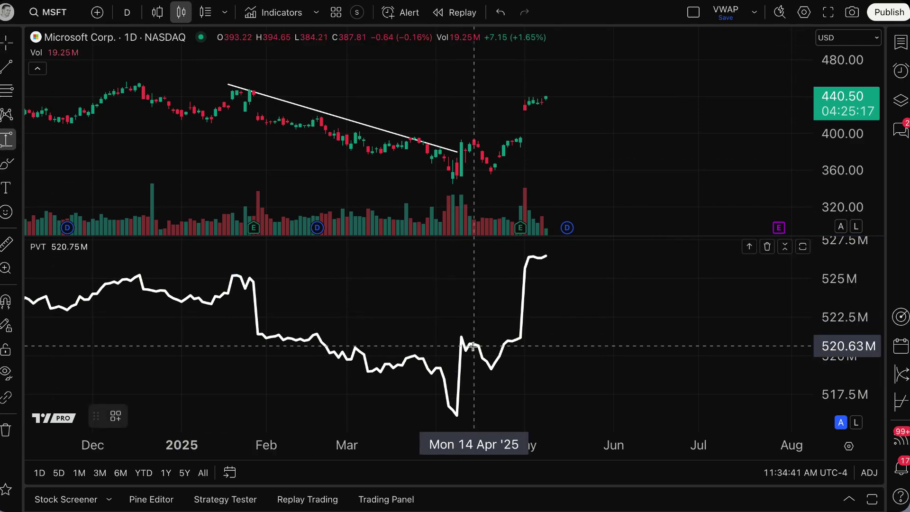
{"action": "left_click", "coordinate": [491, 368]}
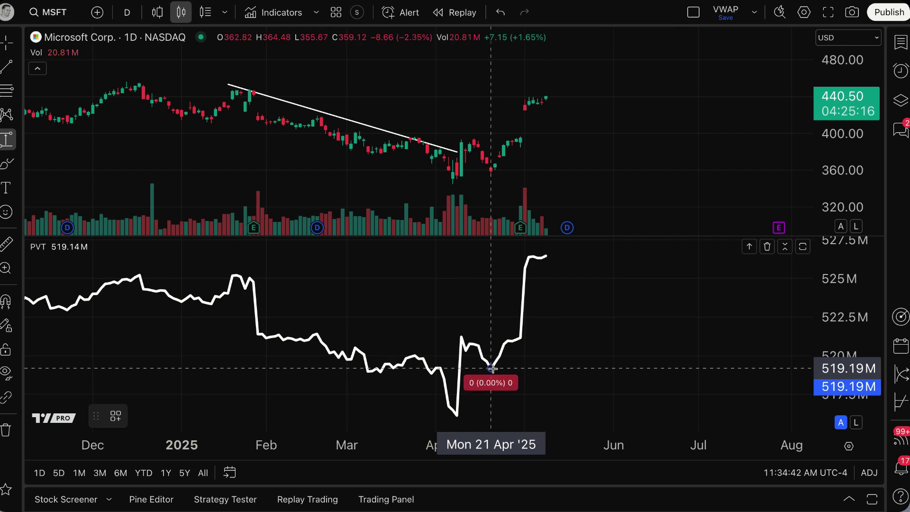
{"action": "left_click", "coordinate": [465, 413]}
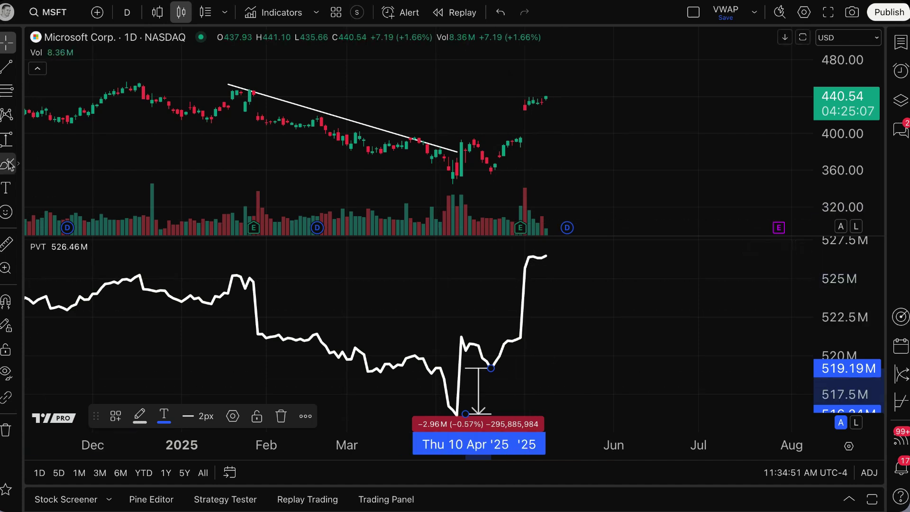
Measure the price range between the two April 2025 lows, and delete both the price and PVT measurements
{"action": "left_click", "coordinate": [7, 139]}
{"action": "left_click", "coordinate": [490, 171]}
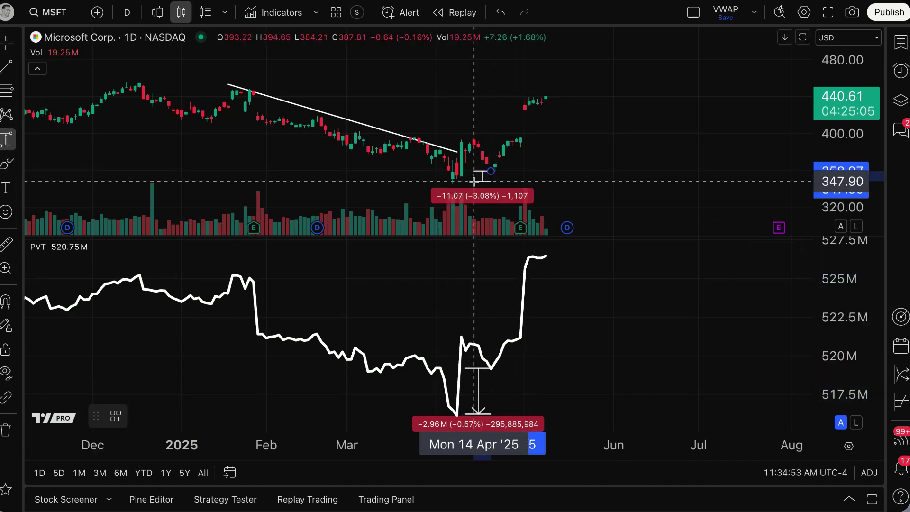
{"action": "left_click", "coordinate": [452, 185]}
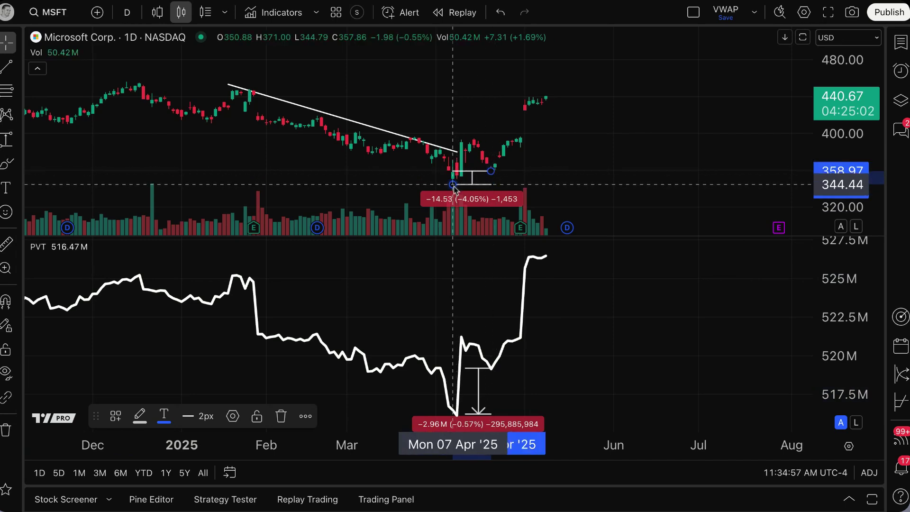
{"action": "key", "text": "Delete"}
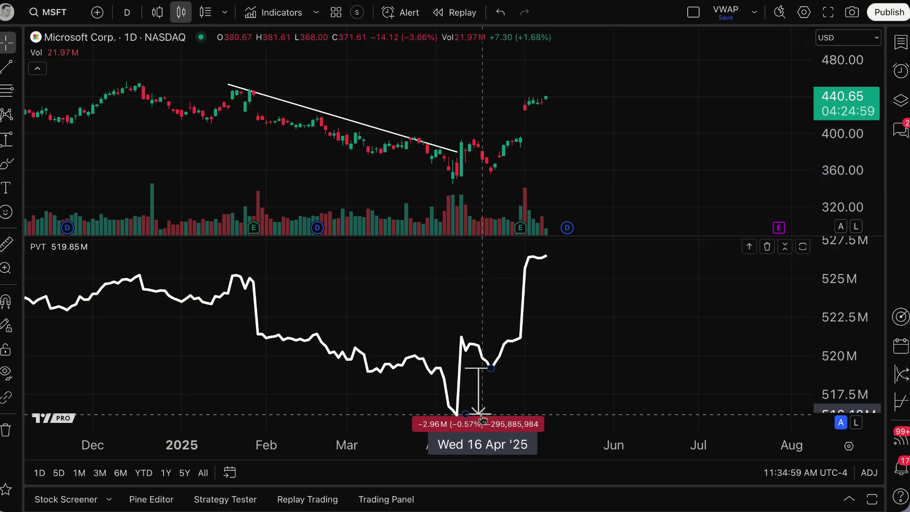
{"action": "left_click", "coordinate": [481, 417]}
{"action": "key", "text": "Delete"}
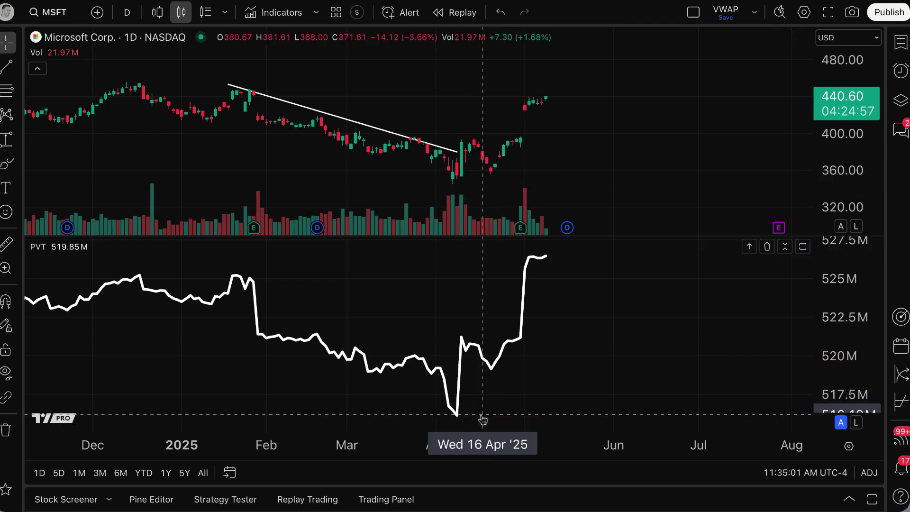
Circle the early April 2025 volume bars with the red brush on the wider chart, and undo the circle
{"action": "scroll", "coordinate": [607, 368], "scroll_direction": "down", "scroll_amount": 3}
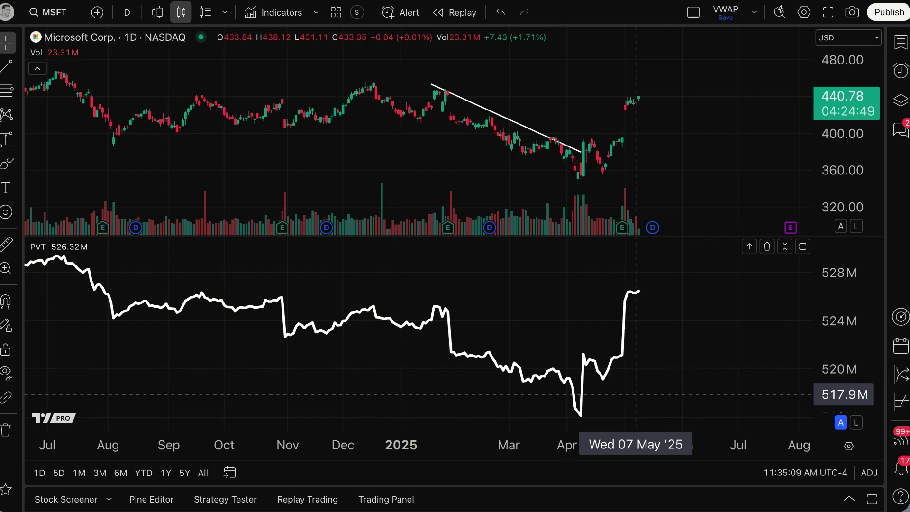
{"action": "left_click", "coordinate": [7, 163]}
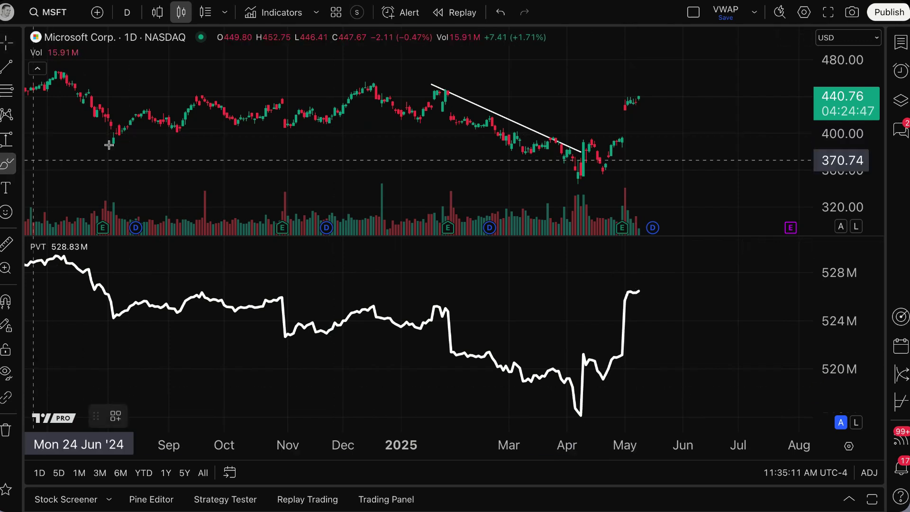
{"action": "mouse_move", "coordinate": [592, 191]}
{"action": "left_mouse_down"}
{"action": "mouse_move", "coordinate": [574, 212]}
{"action": "mouse_move", "coordinate": [572, 193]}
{"action": "mouse_move", "coordinate": [593, 209]}
{"action": "mouse_move", "coordinate": [578, 190]}
{"action": "left_mouse_up"}
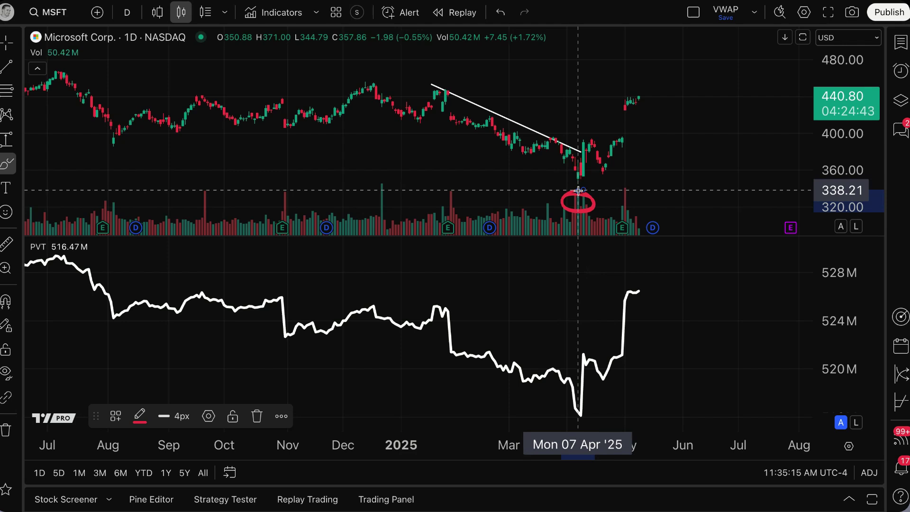
{"action": "key", "text": "ctrl+z"}
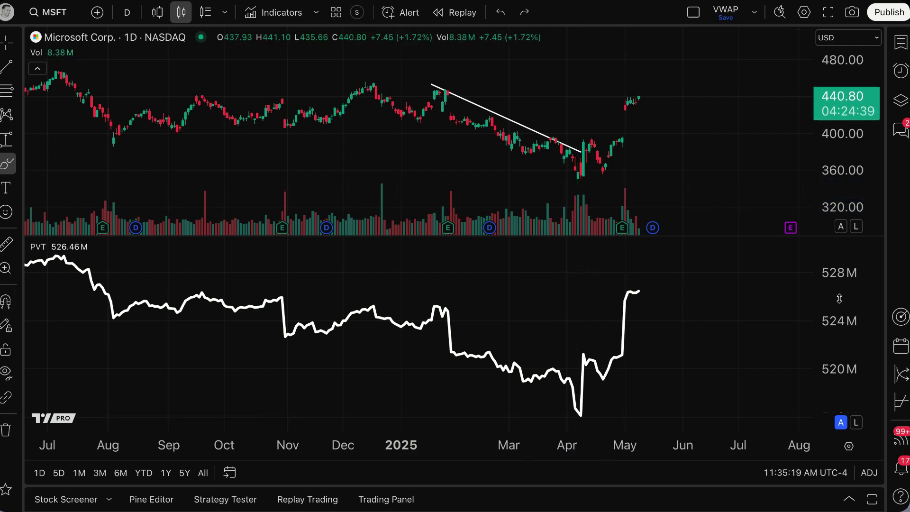
Stretch the PVT pane's value scale vertically so the line fills the pane
{"action": "left_click_drag", "start_coordinate": [841, 284], "coordinate": [842, 290]}
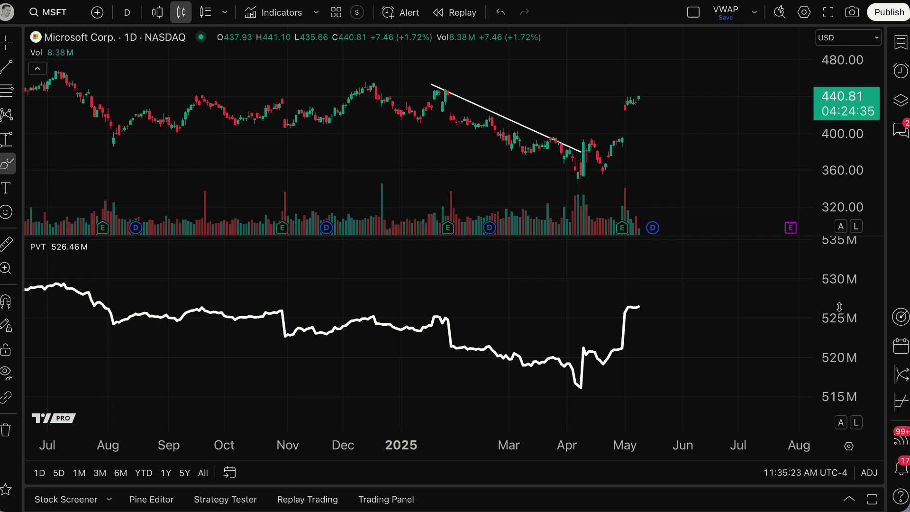
{"action": "left_click_drag", "start_coordinate": [842, 290], "coordinate": [836, 245]}
{"action": "left_click_drag", "start_coordinate": [842, 307], "coordinate": [842, 318]}
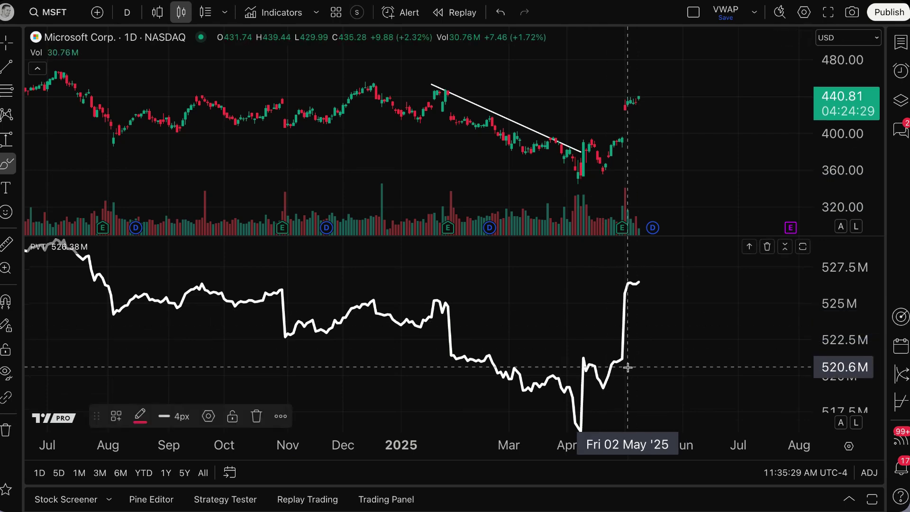
Mark the PVT's early May 2025 rise and circle the matching volume spike with the red brush, and undo both marks
{"action": "left_click_drag", "start_coordinate": [628, 363], "coordinate": [646, 302]}
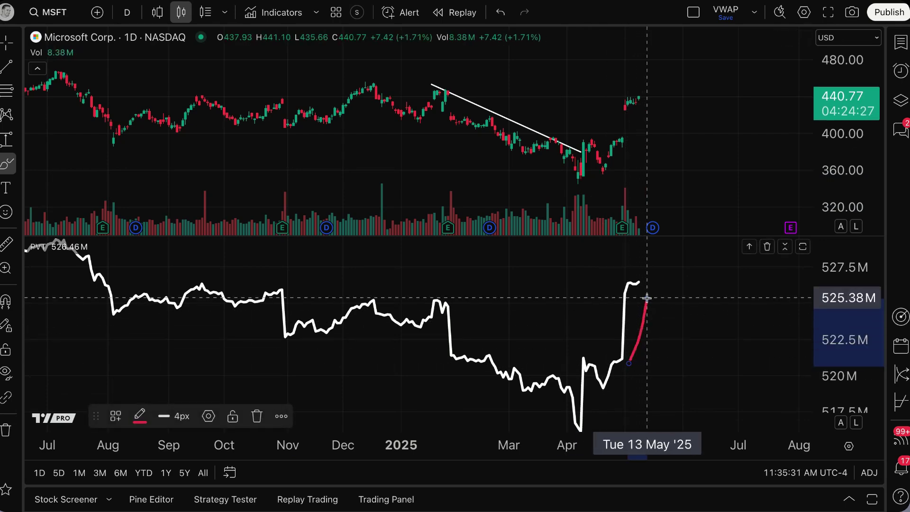
{"action": "mouse_move", "coordinate": [628, 182]}
{"action": "left_mouse_down"}
{"action": "mouse_move", "coordinate": [616, 194]}
{"action": "mouse_move", "coordinate": [635, 191]}
{"action": "mouse_move", "coordinate": [623, 184]}
{"action": "left_mouse_up"}
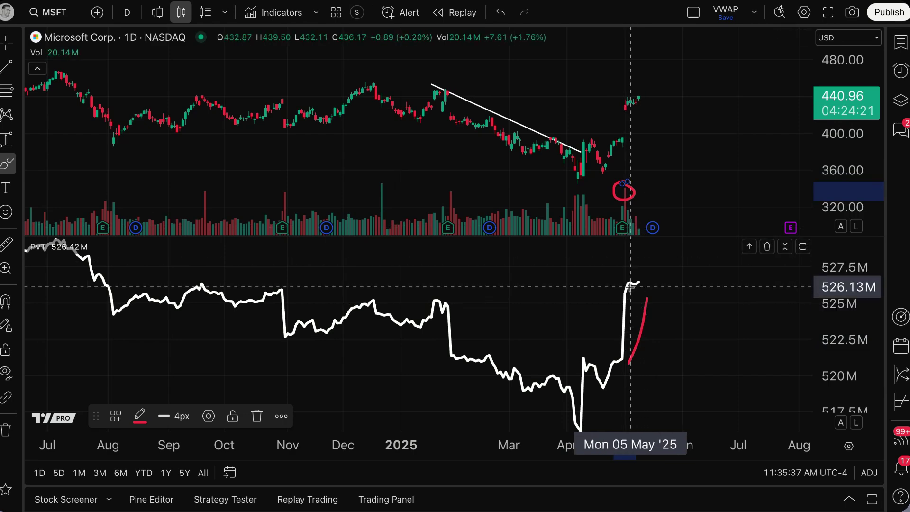
{"action": "key", "text": "ctrl+z"}
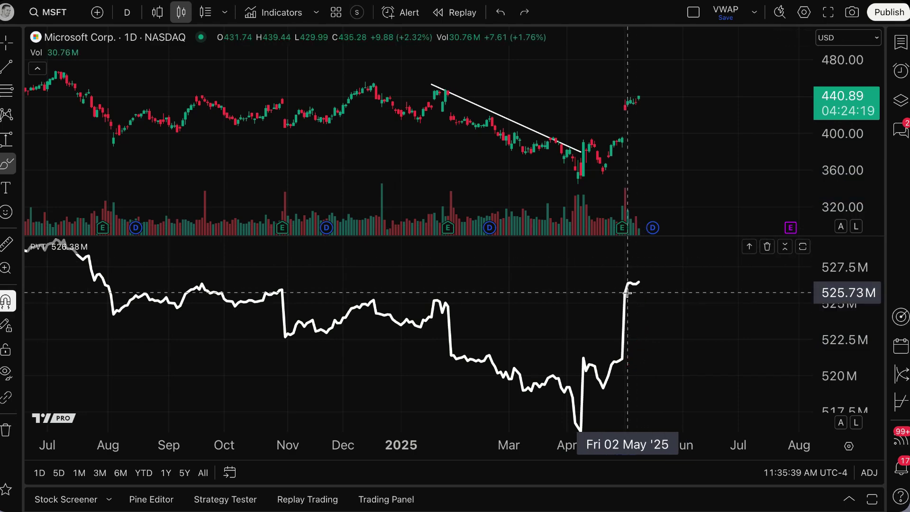
Switch the chart's symbol to AAPL
{"action": "left_click", "coordinate": [54, 15]}
{"action": "type", "text": "AAPL"}
{"action": "key", "text": "Return"}
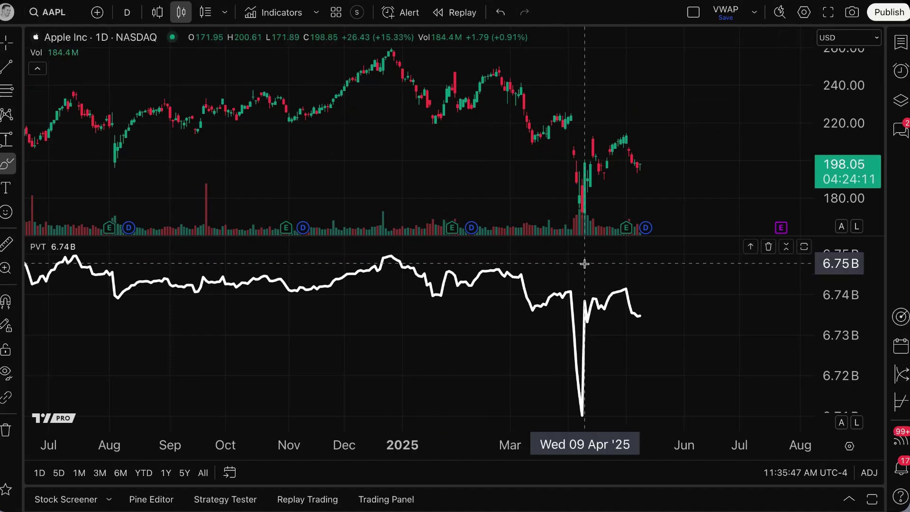
Bring Apple's April to June 2024 rally into view, and turn on automatic scaling for the price pane
{"action": "scroll", "coordinate": [577, 328], "scroll_direction": "down", "scroll_amount": 1}
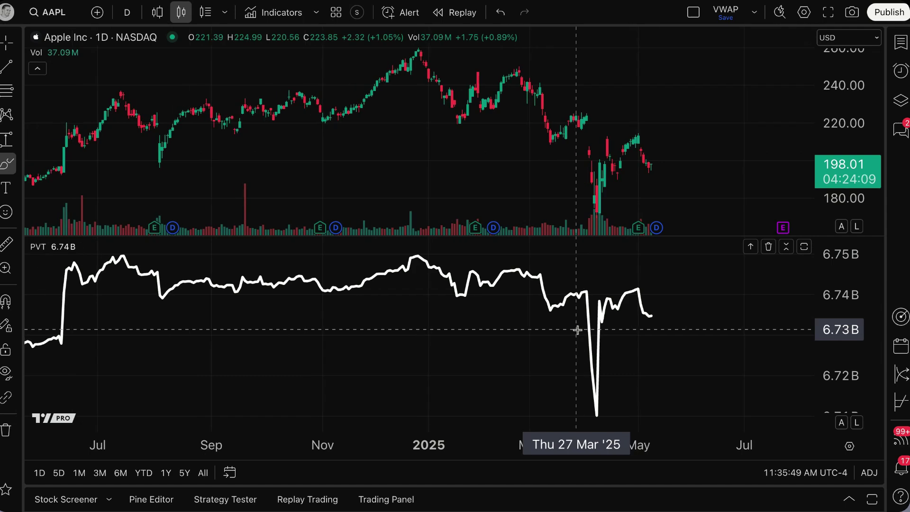
{"action": "scroll", "coordinate": [578, 328], "scroll_direction": "down", "scroll_amount": 4}
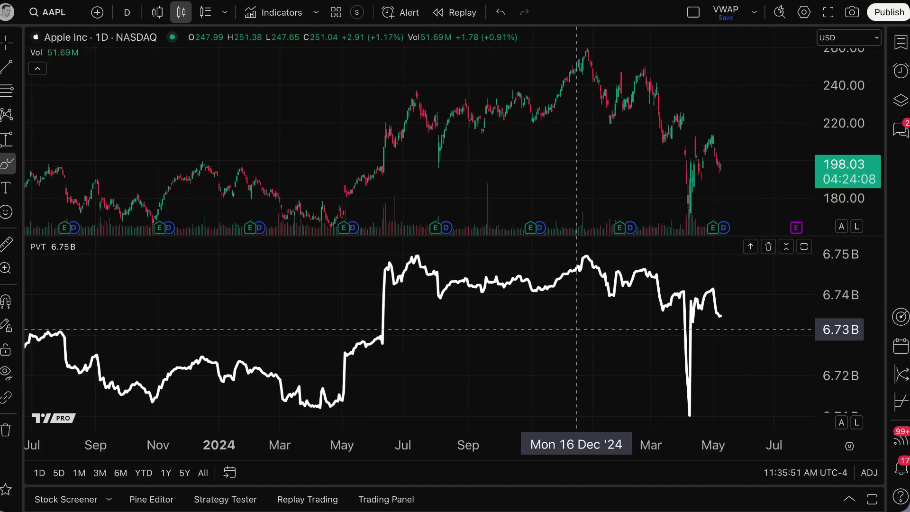
{"action": "left_click", "coordinate": [8, 42]}
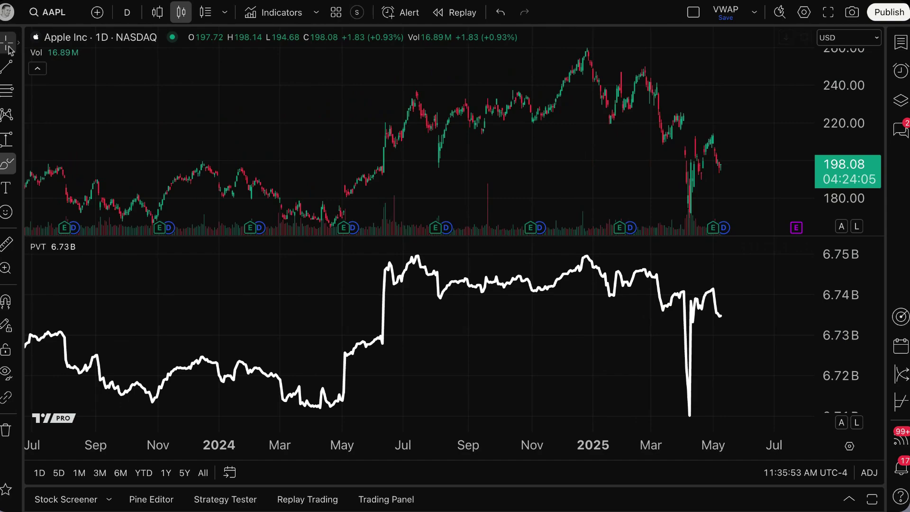
{"action": "left_click_drag", "start_coordinate": [248, 126], "coordinate": [537, 153]}
{"action": "scroll", "coordinate": [535, 152], "scroll_direction": "up", "scroll_amount": 3}
{"action": "left_click_drag", "start_coordinate": [693, 143], "coordinate": [344, 123]}
{"action": "left_click", "coordinate": [841, 226]}
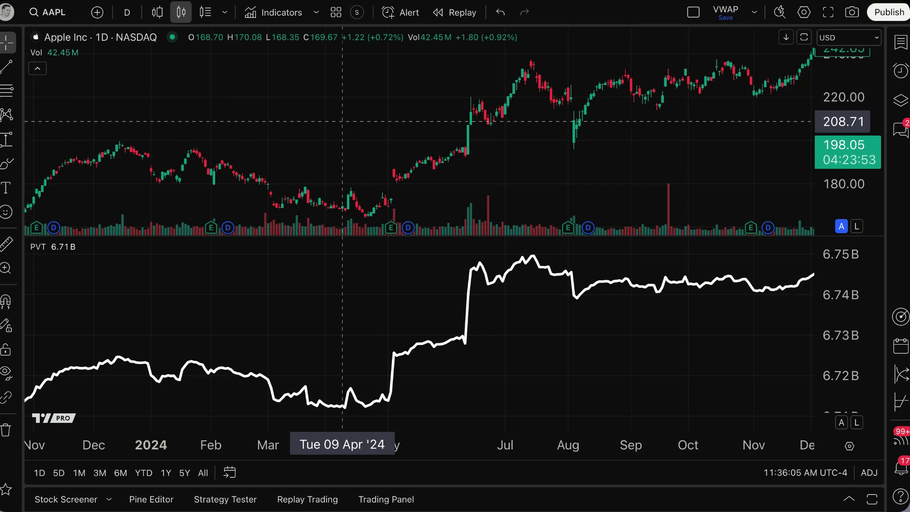
{"action": "left_click_drag", "start_coordinate": [406, 126], "coordinate": [268, 135]}
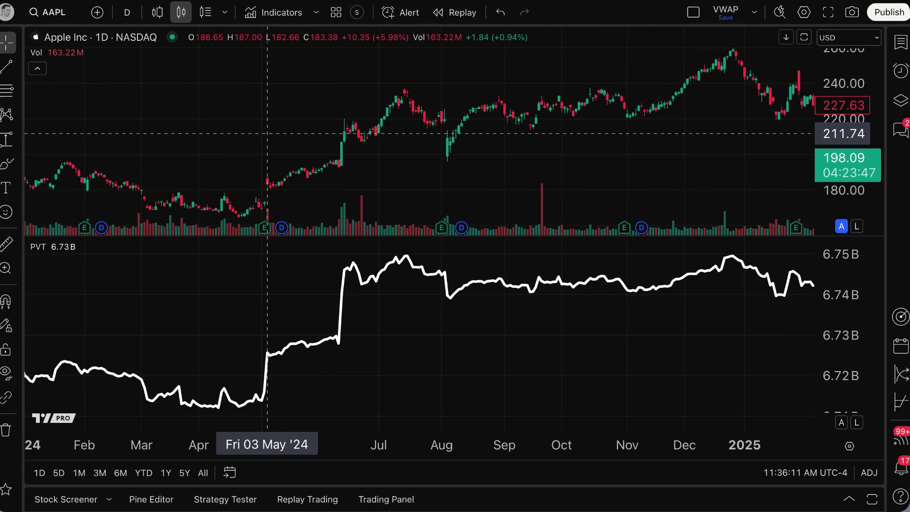
Trace Apple's price rise from late April to early June 2024 with the red brush, and undo the stroke
{"action": "left_click", "coordinate": [7, 163]}
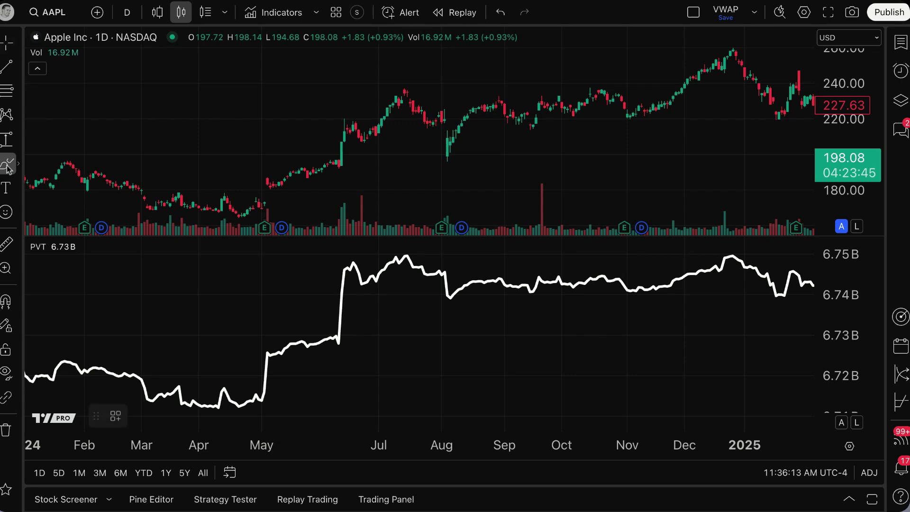
{"action": "mouse_move", "coordinate": [250, 218]}
{"action": "left_mouse_down"}
{"action": "mouse_move", "coordinate": [283, 185]}
{"action": "mouse_move", "coordinate": [337, 163]}
{"action": "left_mouse_up"}
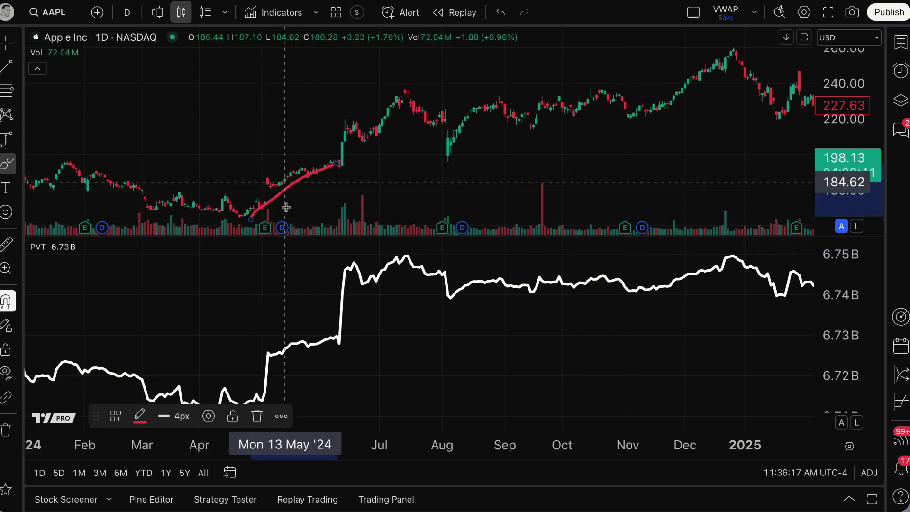
{"action": "key", "text": "ctrl+z"}
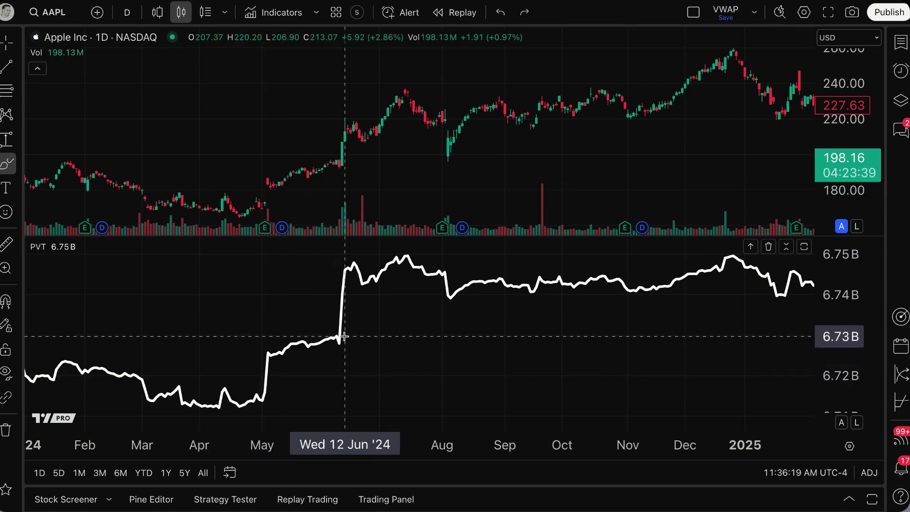
Measure the PVT range from the 22 April 2024 low up to the June 2024 peak
{"action": "left_click", "coordinate": [7, 140]}
{"action": "left_click", "coordinate": [242, 407]}
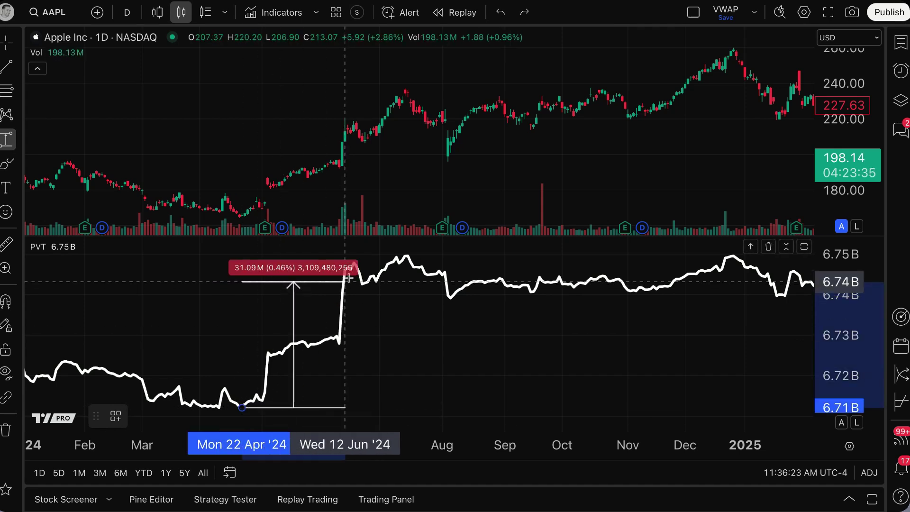
{"action": "left_click", "coordinate": [362, 261]}
{"action": "left_click", "coordinate": [247, 312]}
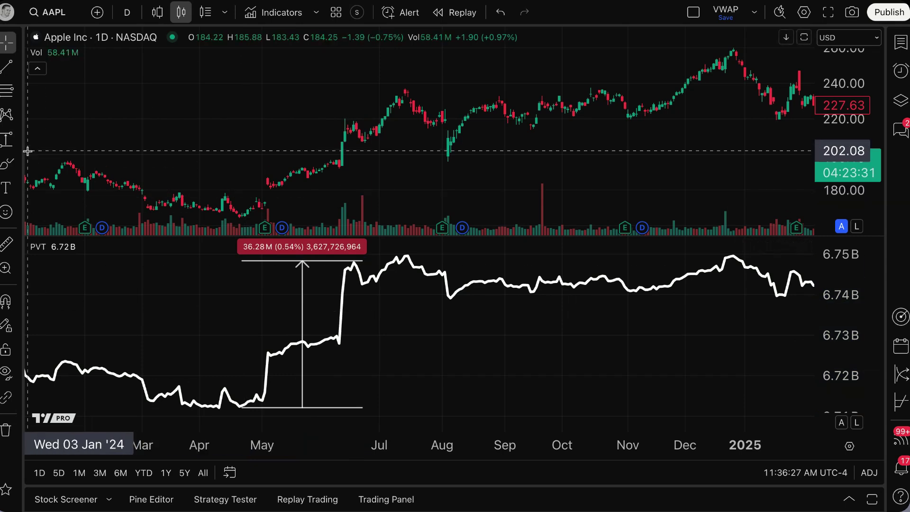
Measure Apple's price range from the 22 April 2024 low up to the June 2024 high, and select that measurement
{"action": "left_click", "coordinate": [7, 140]}
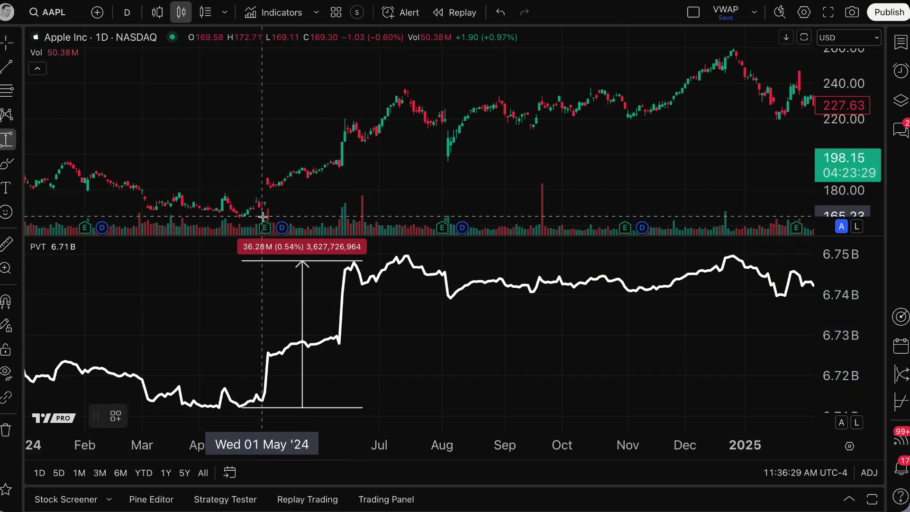
{"action": "left_click", "coordinate": [244, 221]}
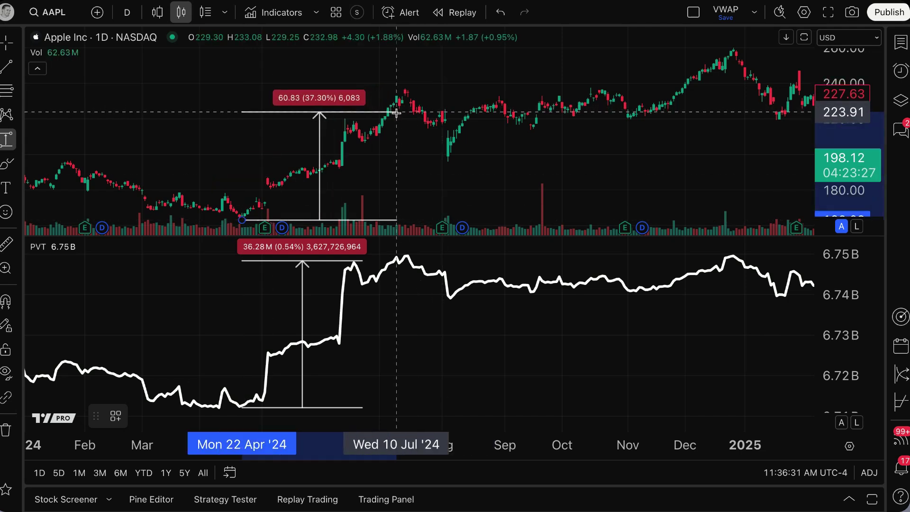
{"action": "left_click", "coordinate": [359, 121]}
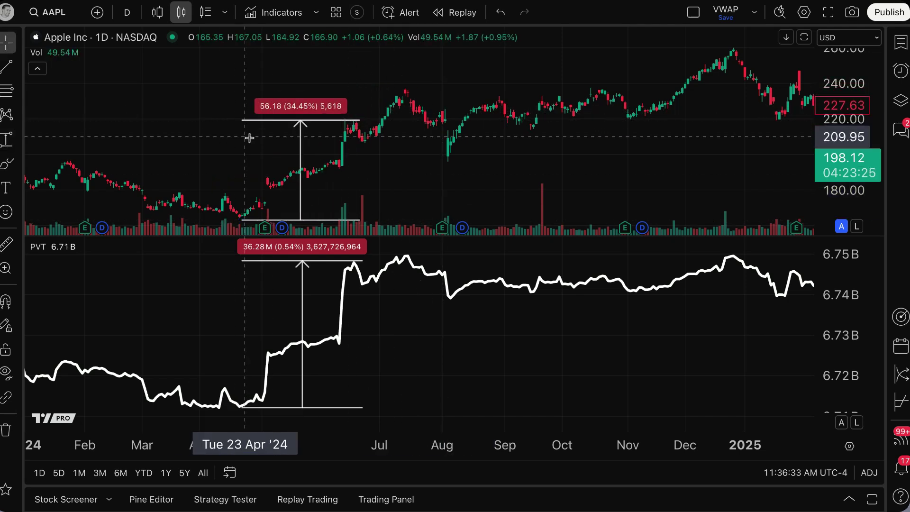
{"action": "left_click", "coordinate": [304, 151]}
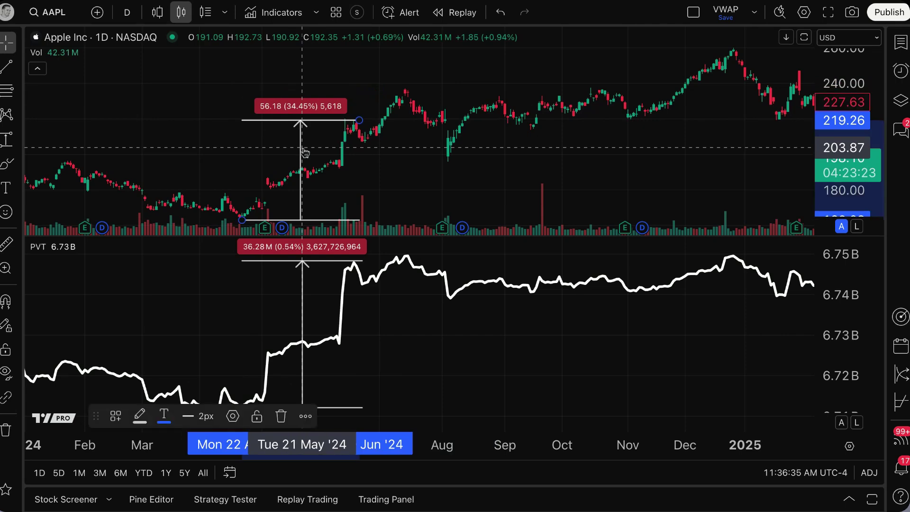
Delete the range measurements of the April to June 2024 rise from the price chart and the PVT pane
{"action": "key", "text": "Delete"}
{"action": "left_click", "coordinate": [309, 259]}
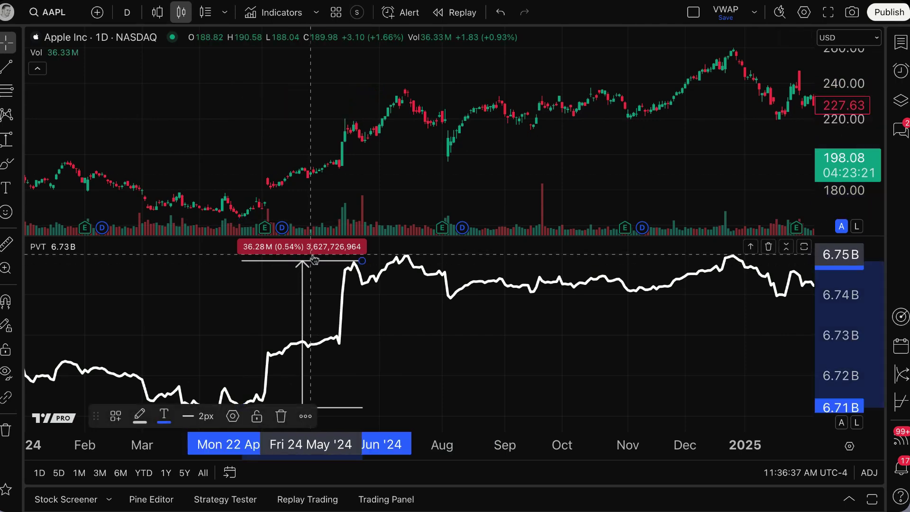
{"action": "key", "text": "Delete"}
Place a horizontal line at the PVT's July 2024 peak, at about 6.75B
{"action": "left_click_drag", "start_coordinate": [479, 197], "coordinate": [319, 193]}
{"action": "left_click_drag", "start_coordinate": [543, 237], "coordinate": [533, 218]}
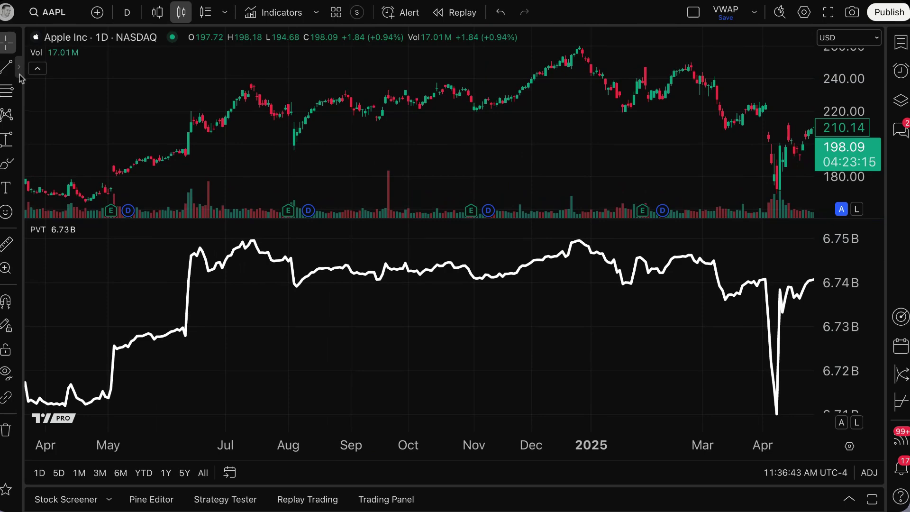
{"action": "left_click", "coordinate": [19, 70]}
{"action": "left_click", "coordinate": [71, 195]}
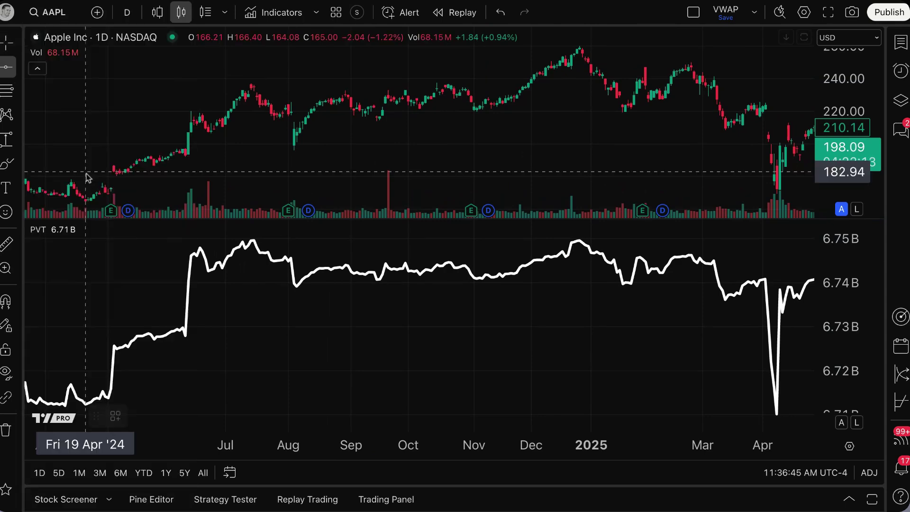
{"action": "left_click", "coordinate": [294, 240]}
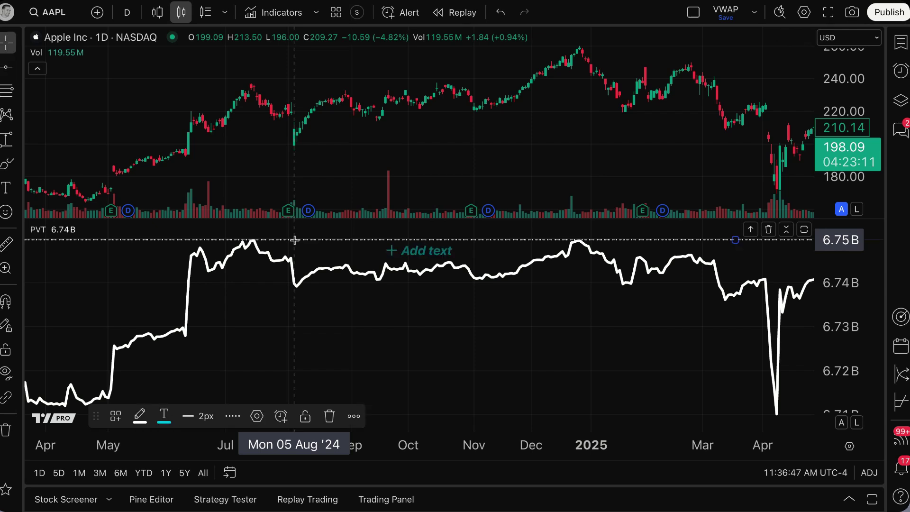
{"action": "left_click", "coordinate": [321, 319]}
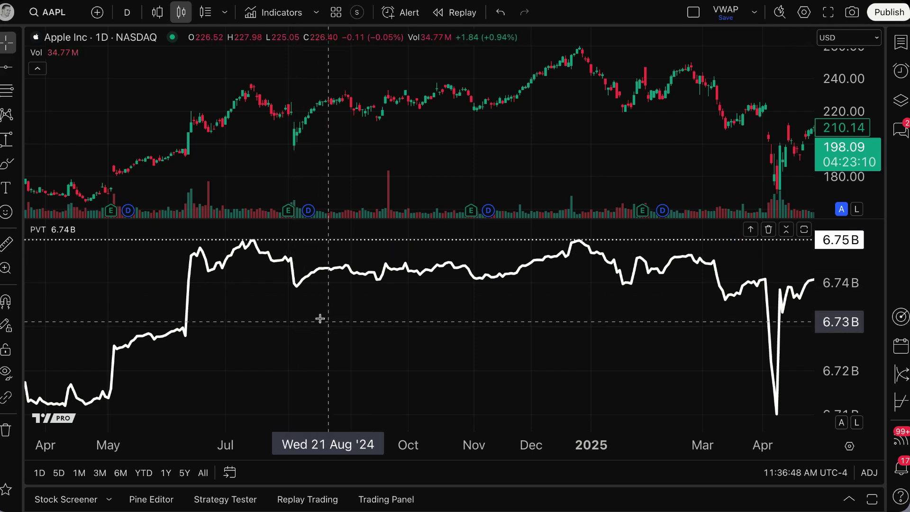
Circle the PVT's July and December 2024 peaks and Apple's December 2024 price high with the red brush
{"action": "left_click", "coordinate": [7, 166]}
{"action": "mouse_move", "coordinate": [260, 233]}
{"action": "left_mouse_down"}
{"action": "mouse_move", "coordinate": [231, 246]}
{"action": "mouse_move", "coordinate": [268, 239]}
{"action": "mouse_move", "coordinate": [251, 233]}
{"action": "left_mouse_up"}
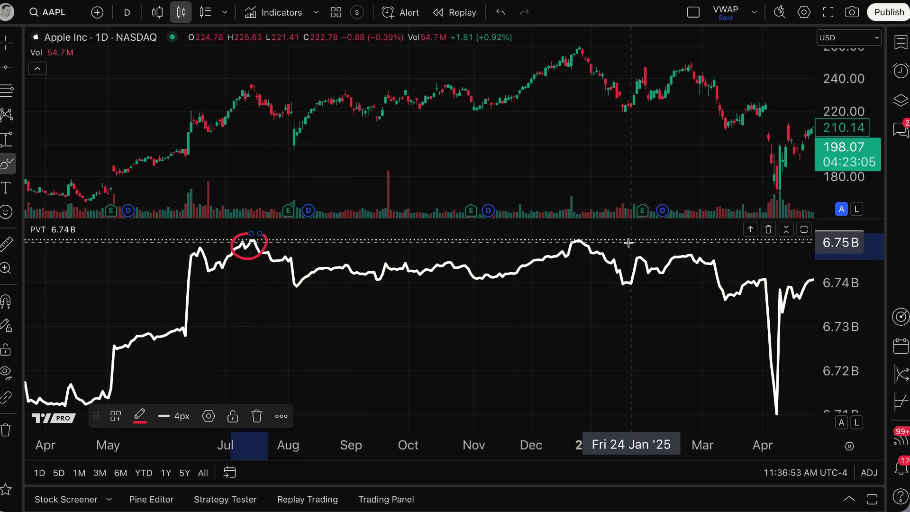
{"action": "mouse_move", "coordinate": [586, 237]}
{"action": "left_mouse_down"}
{"action": "mouse_move", "coordinate": [572, 244]}
{"action": "mouse_move", "coordinate": [594, 248]}
{"action": "mouse_move", "coordinate": [584, 234]}
{"action": "left_mouse_up"}
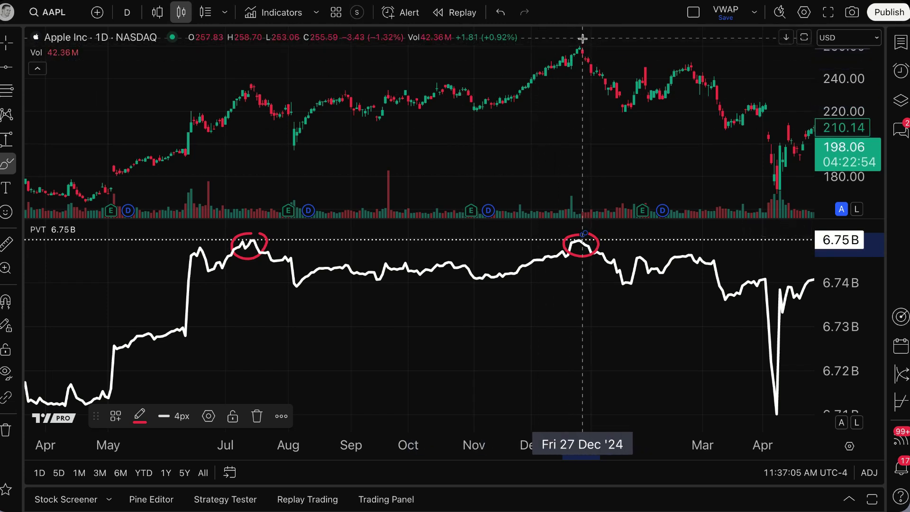
{"action": "mouse_move", "coordinate": [579, 40]}
{"action": "left_mouse_down"}
{"action": "mouse_move", "coordinate": [567, 43]}
{"action": "mouse_move", "coordinate": [591, 49]}
{"action": "mouse_move", "coordinate": [581, 45]}
{"action": "left_mouse_up"}
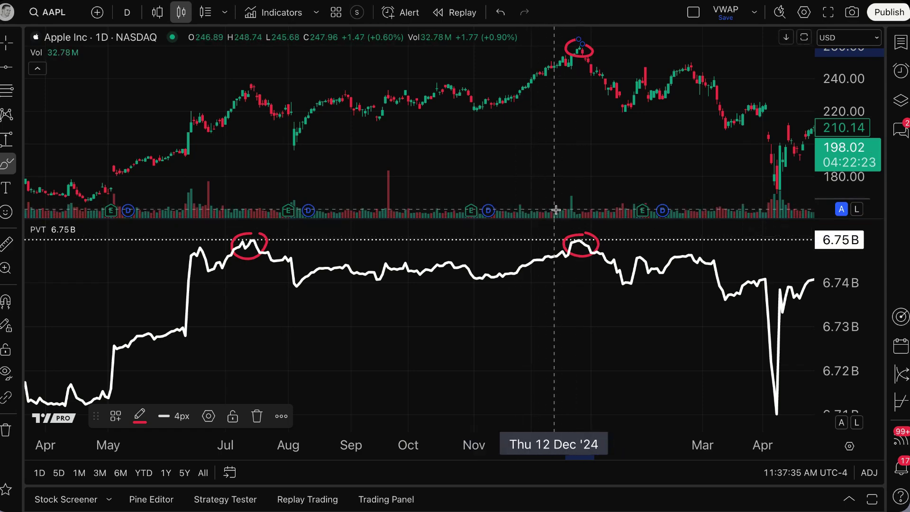
Circle the volume bars of mid-October to mid-December 2024 and those of June to July 2024 with the red brush
{"action": "mouse_move", "coordinate": [559, 209]}
{"action": "left_mouse_down"}
{"action": "mouse_move", "coordinate": [432, 211]}
{"action": "mouse_move", "coordinate": [559, 212]}
{"action": "mouse_move", "coordinate": [548, 209]}
{"action": "left_mouse_up"}
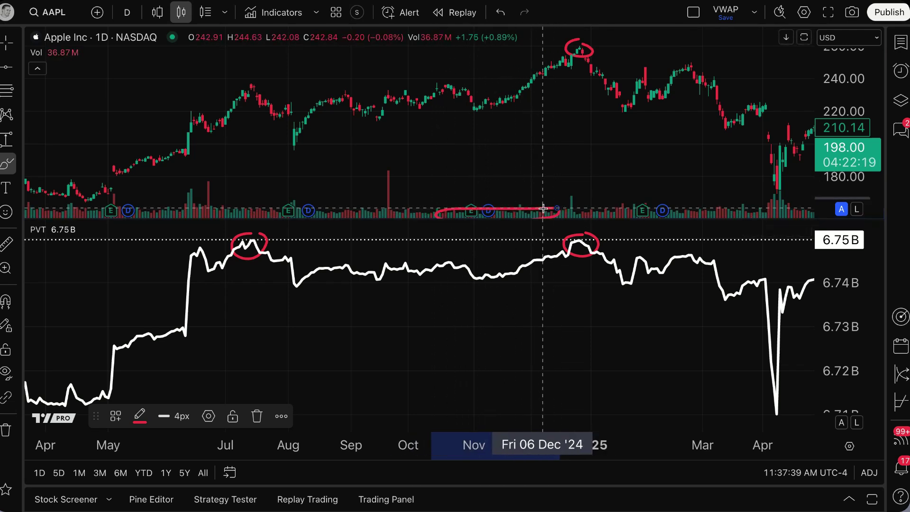
{"action": "scroll", "coordinate": [462, 213], "scroll_direction": "up", "scroll_amount": 5}
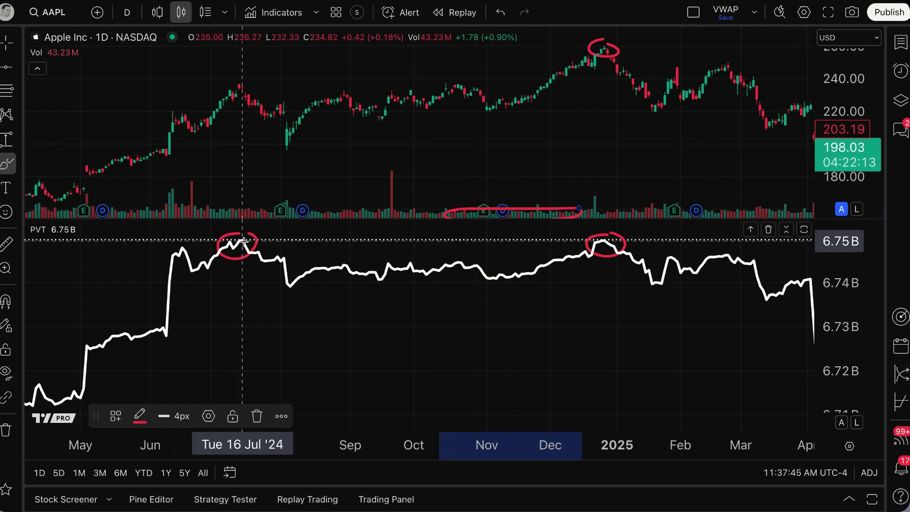
{"action": "mouse_move", "coordinate": [271, 195]}
{"action": "left_mouse_down"}
{"action": "mouse_move", "coordinate": [164, 196]}
{"action": "mouse_move", "coordinate": [198, 216]}
{"action": "mouse_move", "coordinate": [280, 208]}
{"action": "mouse_move", "coordinate": [267, 194]}
{"action": "left_mouse_up"}
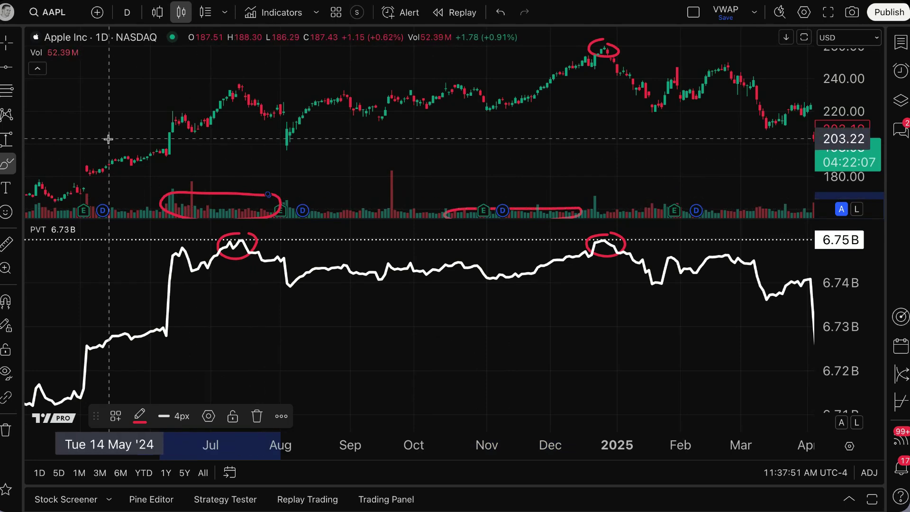
Place a horizontal line across the volume bars at their July 2024 level, and delete the circle around the October to December volume
{"action": "left_click", "coordinate": [207, 188]}
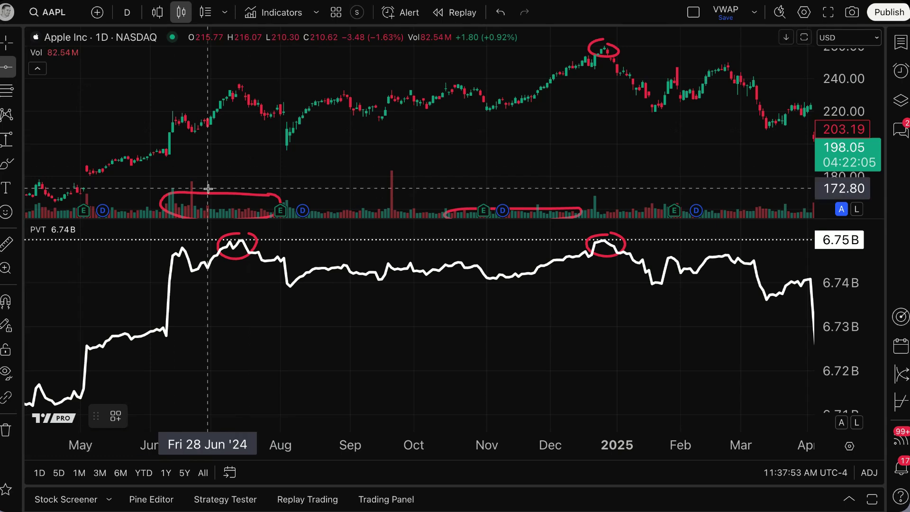
{"action": "key", "text": "alt+h"}
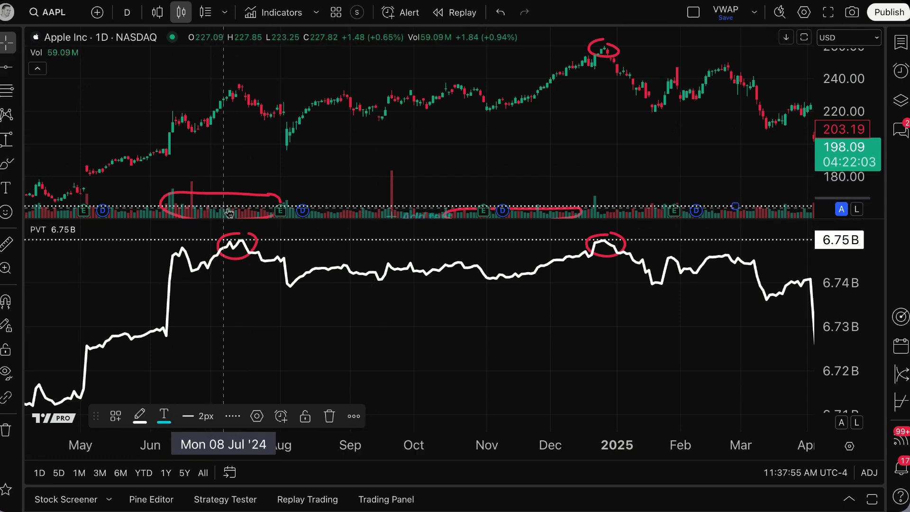
{"action": "scroll", "coordinate": [256, 211], "scroll_direction": "up", "scroll_amount": 2}
{"action": "scroll", "coordinate": [256, 211], "scroll_direction": "down", "scroll_amount": 3}
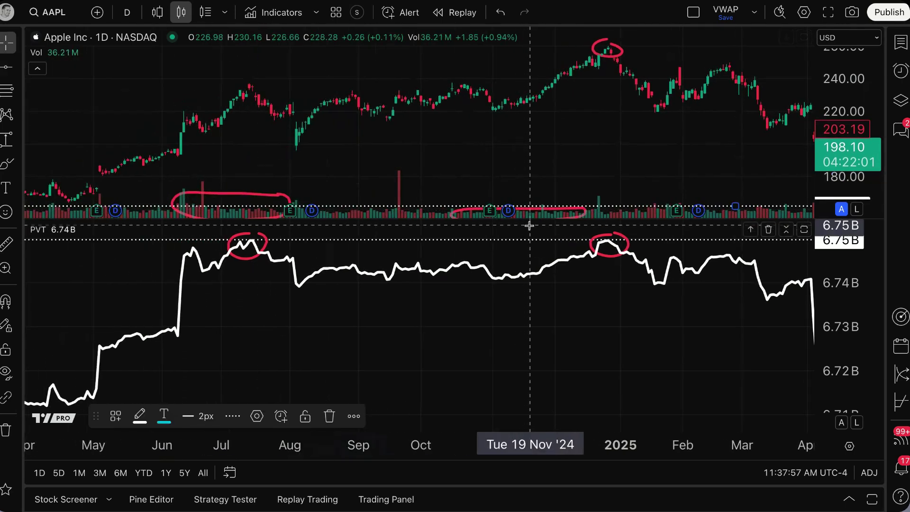
{"action": "key", "text": "Delete"}
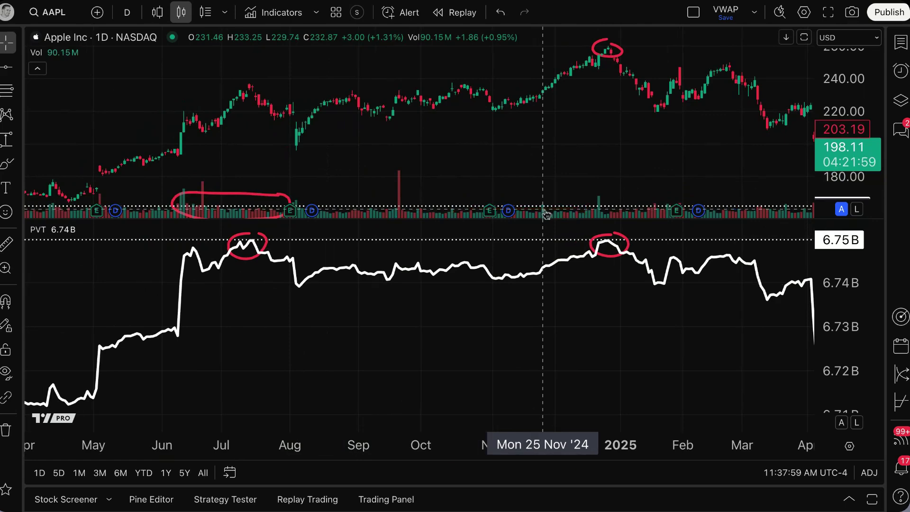
Hide the dividend and earnings markers on the Apple price chart
{"action": "right_click", "coordinate": [512, 216]}
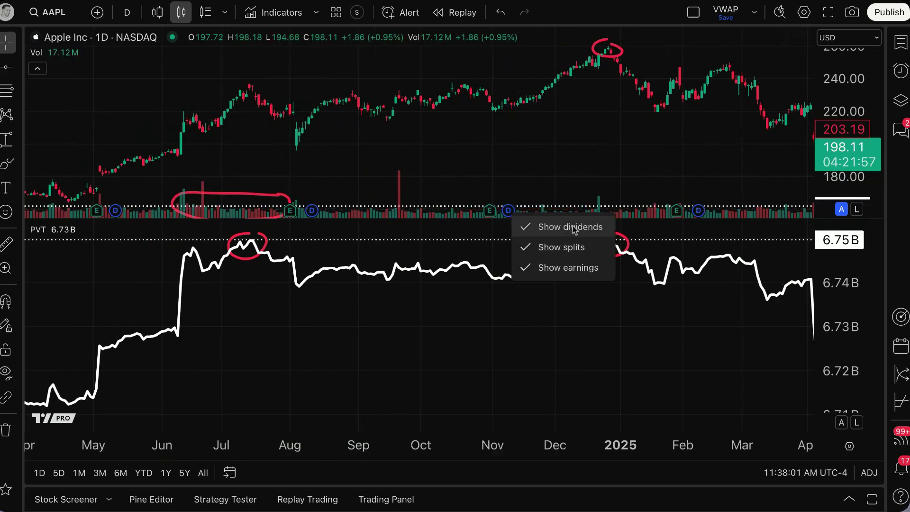
{"action": "left_click", "coordinate": [568, 227]}
{"action": "right_click", "coordinate": [492, 215]}
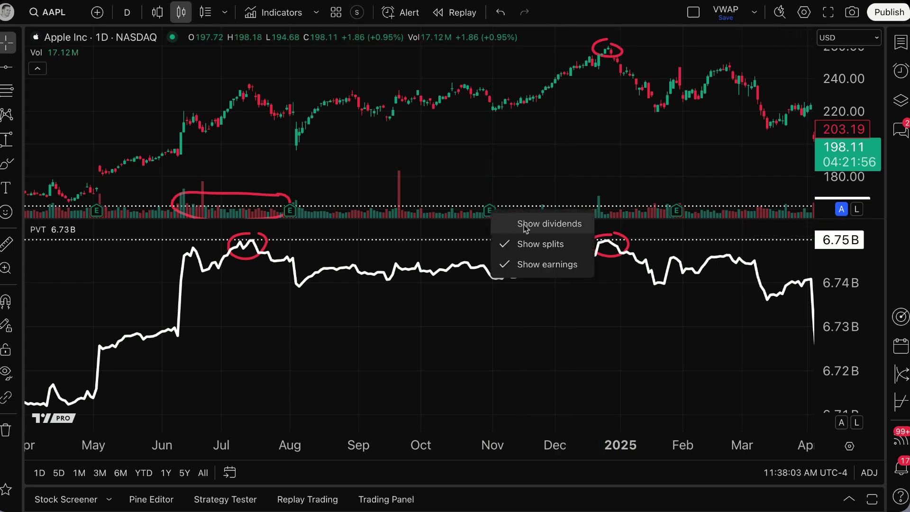
{"action": "left_click", "coordinate": [528, 265]}
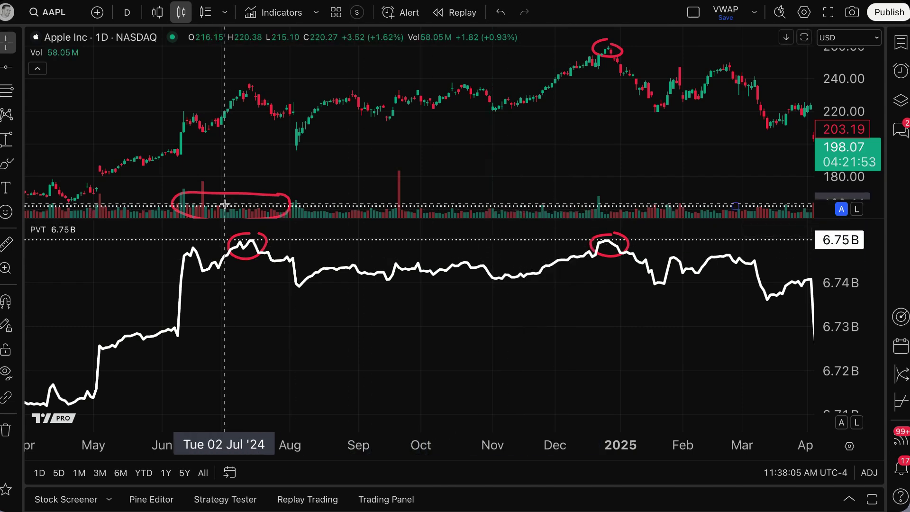
Scribble over the June to July 2024 volume bars with the red brush, and undo the vertical strokes above the November to December volume
{"action": "left_click", "coordinate": [8, 164]}
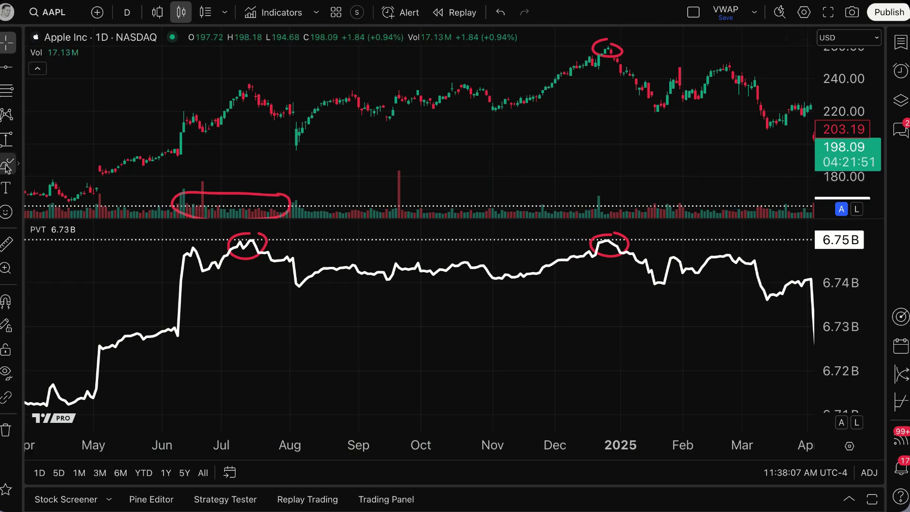
{"action": "mouse_move", "coordinate": [202, 203]}
{"action": "left_mouse_down"}
{"action": "mouse_move", "coordinate": [183, 203]}
{"action": "mouse_move", "coordinate": [251, 204]}
{"action": "mouse_move", "coordinate": [183, 204]}
{"action": "mouse_move", "coordinate": [254, 205]}
{"action": "mouse_move", "coordinate": [183, 206]}
{"action": "left_mouse_up"}
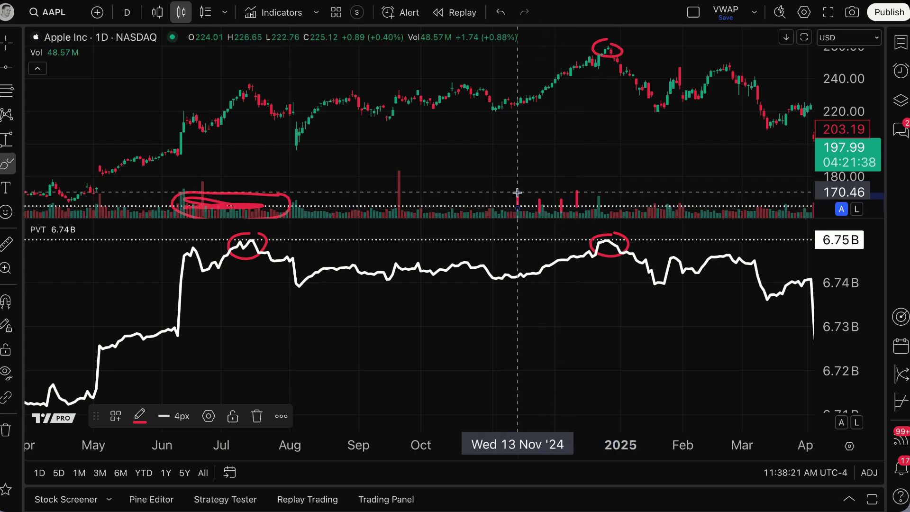
{"action": "key", "text": "super+z"}
{"action": "key", "text": "super+z"}
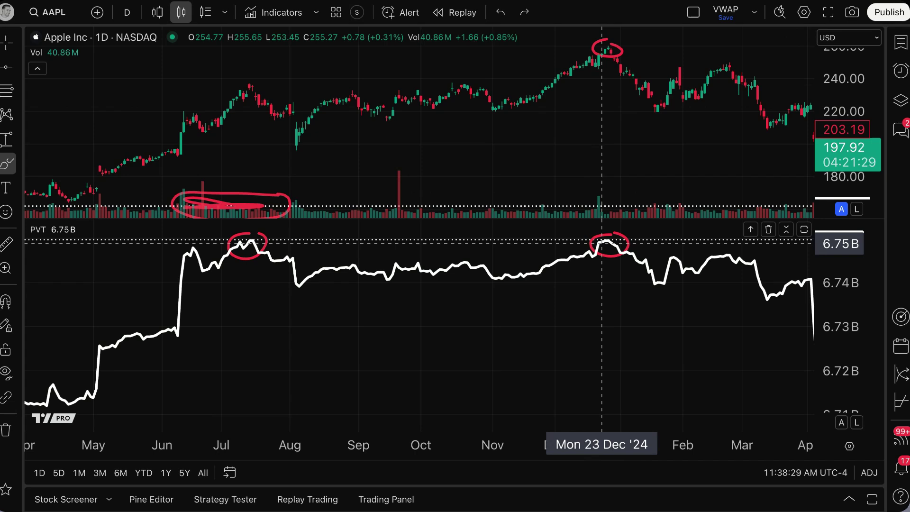
Trace Apple's November to December 2024 price rise with the brush, and undo recent chart changes back to the PVT's July 2024 circle
{"action": "left_click_drag", "start_coordinate": [521, 119], "coordinate": [596, 64]}
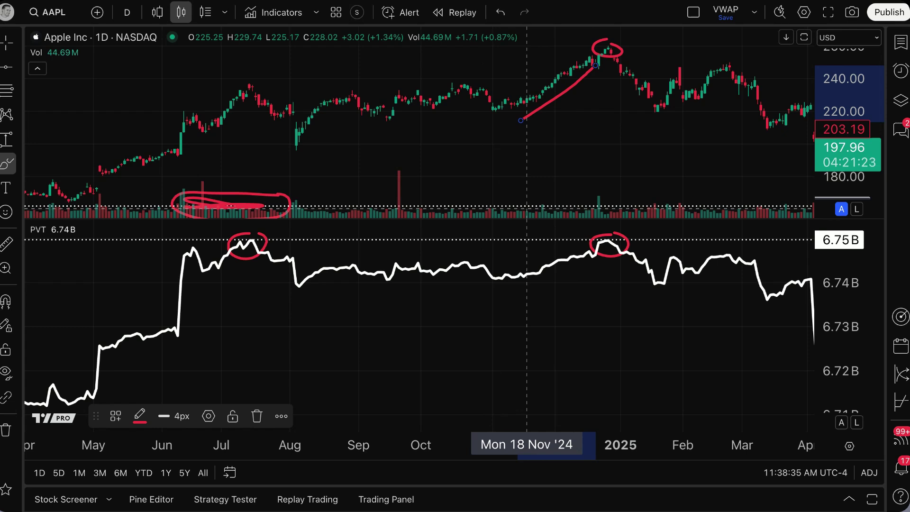
{"action": "key", "text": "super+z"}
{"action": "key", "text": "super+z"}
{"action": "key", "text": "super+z"}
{"action": "key", "text": "super+z"}
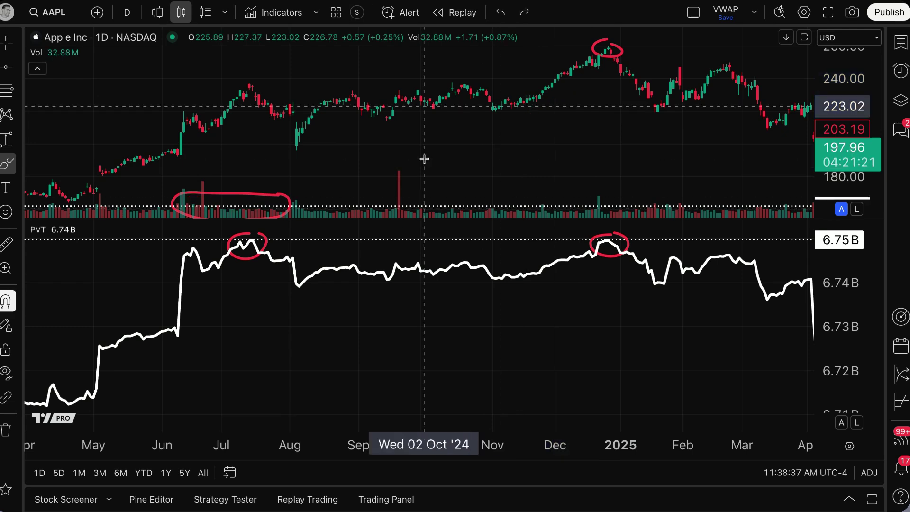
{"action": "key", "text": "super+z"}
{"action": "key", "text": "super+z"}
{"action": "key", "text": "super+z"}
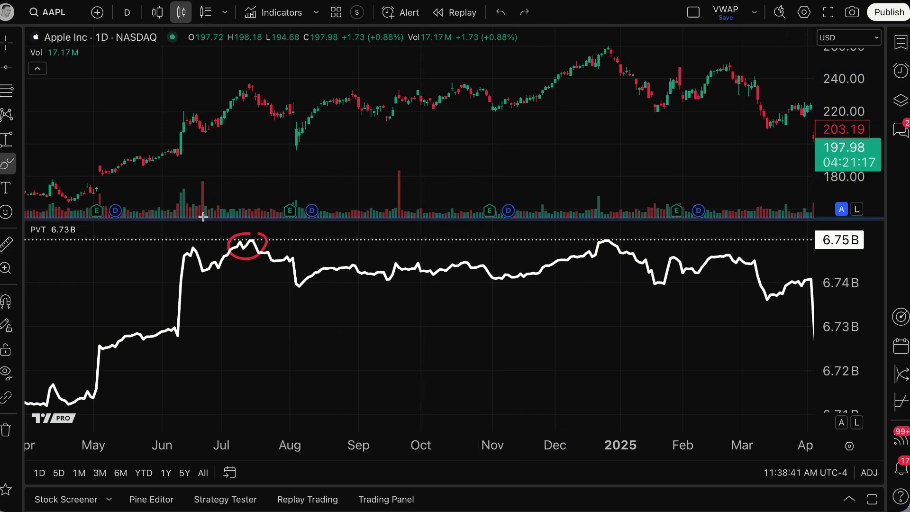
Set the PVT indicator's calculation timeframe to 1 week
{"action": "left_click", "coordinate": [75, 230]}
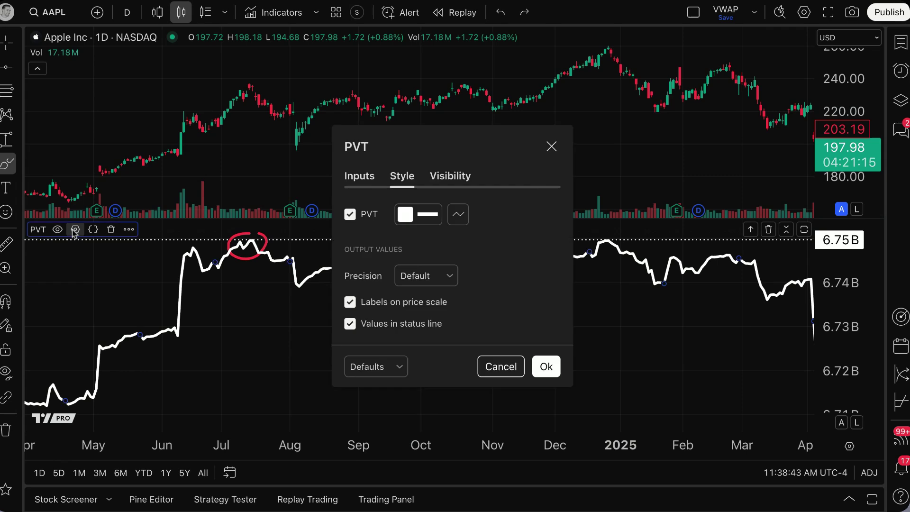
{"action": "left_click", "coordinate": [360, 177]}
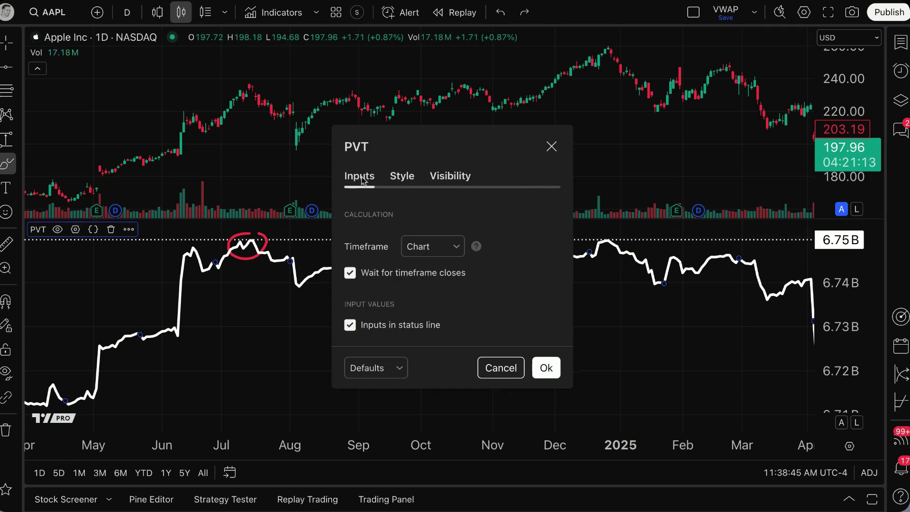
{"action": "left_click", "coordinate": [441, 251]}
{"action": "scroll", "coordinate": [456, 399], "scroll_direction": "down", "scroll_amount": 3}
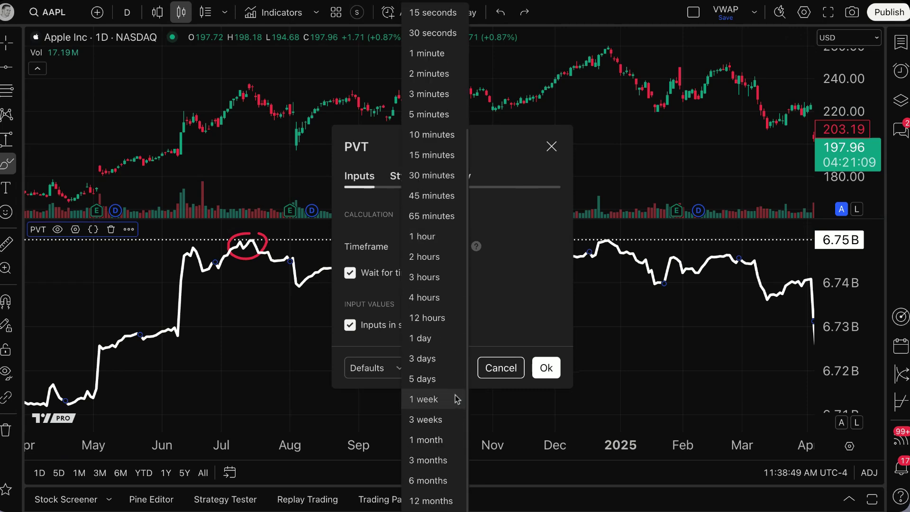
{"action": "left_click", "coordinate": [451, 400]}
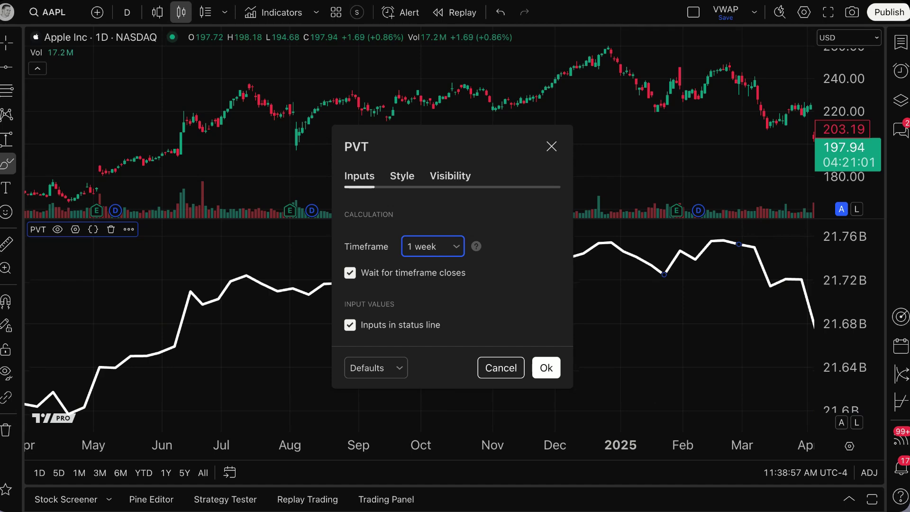
{"action": "left_click", "coordinate": [546, 367]}
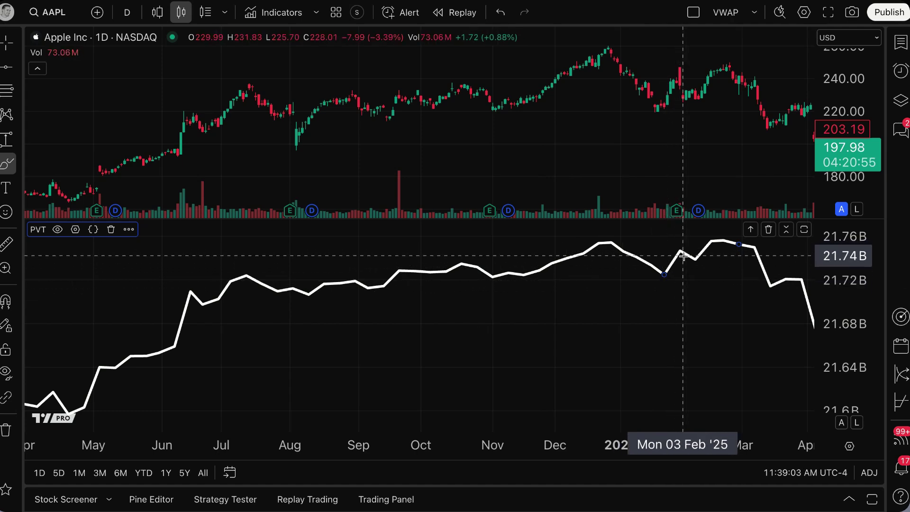
Try several colours on the PVT line and settle on light blue
{"action": "scroll", "coordinate": [692, 303], "scroll_direction": "down", "scroll_amount": 2}
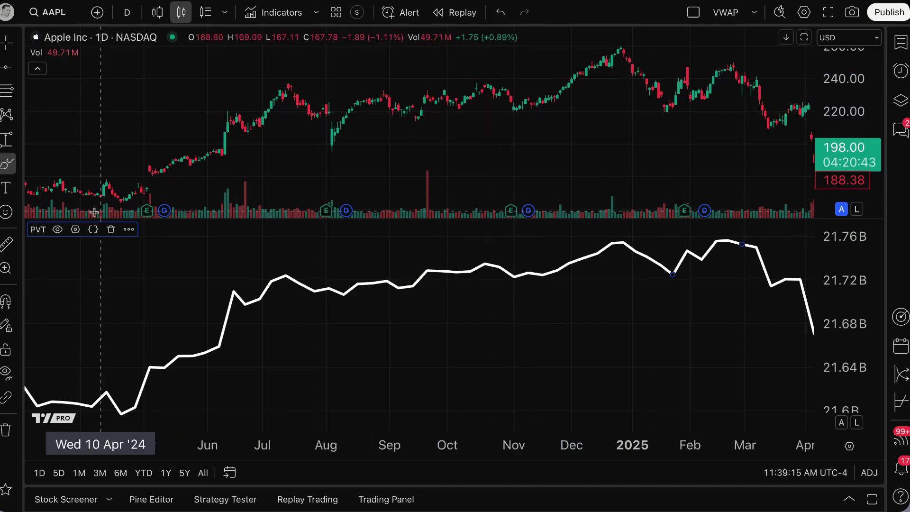
{"action": "left_click", "coordinate": [78, 235]}
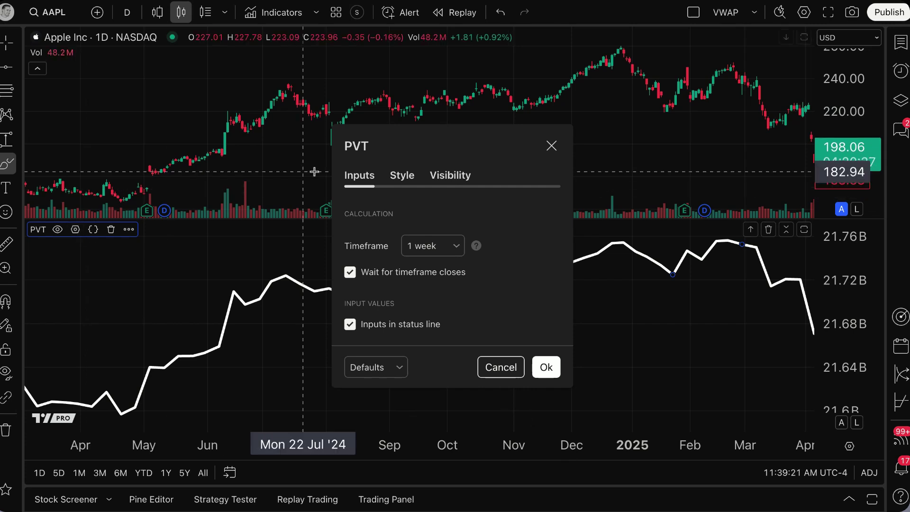
{"action": "left_click", "coordinate": [410, 183]}
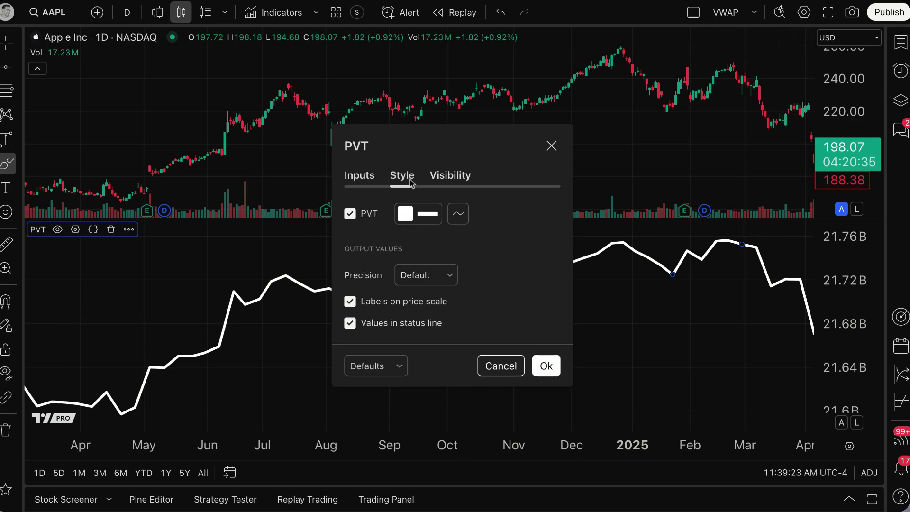
{"action": "left_click", "coordinate": [429, 221]}
{"action": "left_click", "coordinate": [436, 287]}
{"action": "left_click", "coordinate": [480, 302]}
{"action": "left_click", "coordinate": [465, 316]}
{"action": "left_click", "coordinate": [451, 330]}
{"action": "left_click", "coordinate": [436, 331]}
{"action": "left_click", "coordinate": [495, 331]}
{"action": "left_click", "coordinate": [510, 346]}
{"action": "left_click", "coordinate": [526, 332]}
{"action": "left_click", "coordinate": [524, 316]}
{"action": "left_click", "coordinate": [495, 286]}
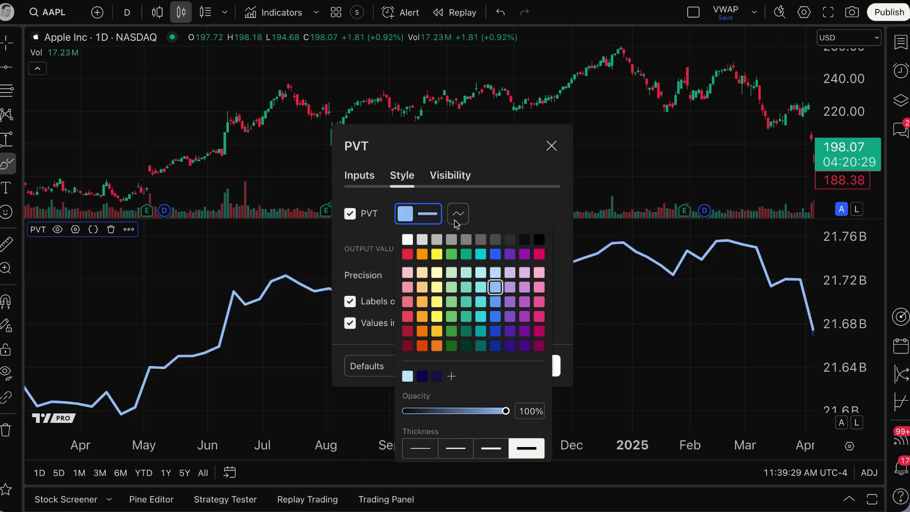
Change the PVT plot from a line to vertical bars and close its settings
{"action": "left_click", "coordinate": [458, 214]}
{"action": "left_click", "coordinate": [488, 369]}
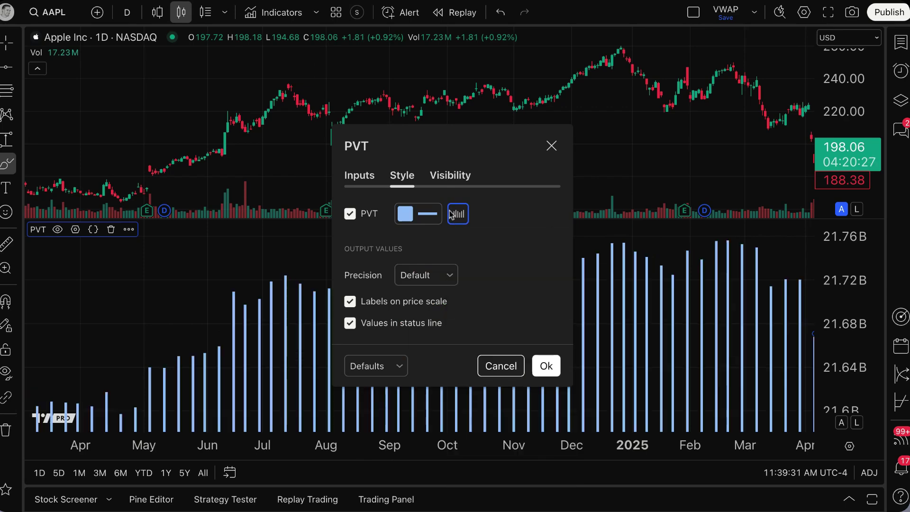
{"action": "left_click", "coordinate": [551, 146]}
{"action": "scroll", "coordinate": [538, 340], "scroll_direction": "down", "scroll_amount": 2}
{"action": "scroll", "coordinate": [538, 340], "scroll_direction": "down", "scroll_amount": 5}
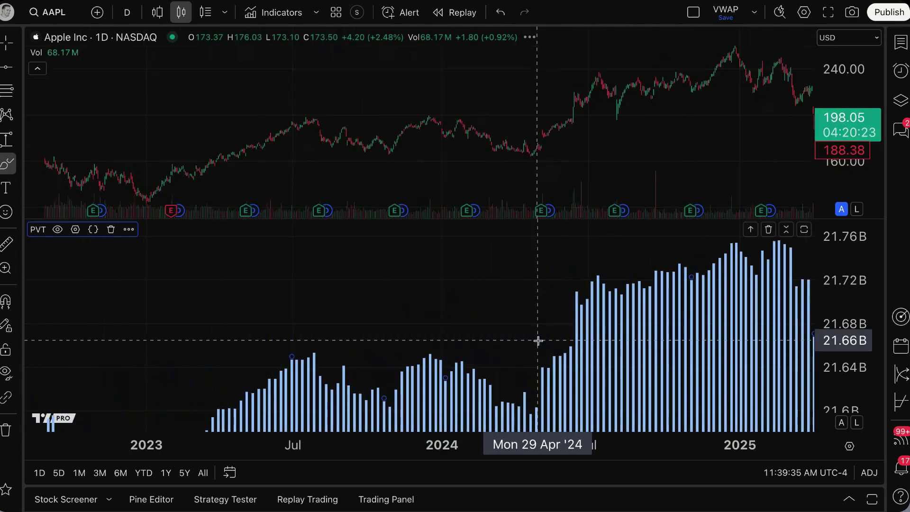
Draw a downward arrow with the brush along the PVT bars' decline in early 2025, and undo the drawing
{"action": "left_click", "coordinate": [7, 43]}
{"action": "mouse_move", "coordinate": [467, 290]}
{"action": "left_mouse_down"}
{"action": "mouse_move", "coordinate": [297, 285]}
{"action": "mouse_move", "coordinate": [230, 297]}
{"action": "left_mouse_up"}
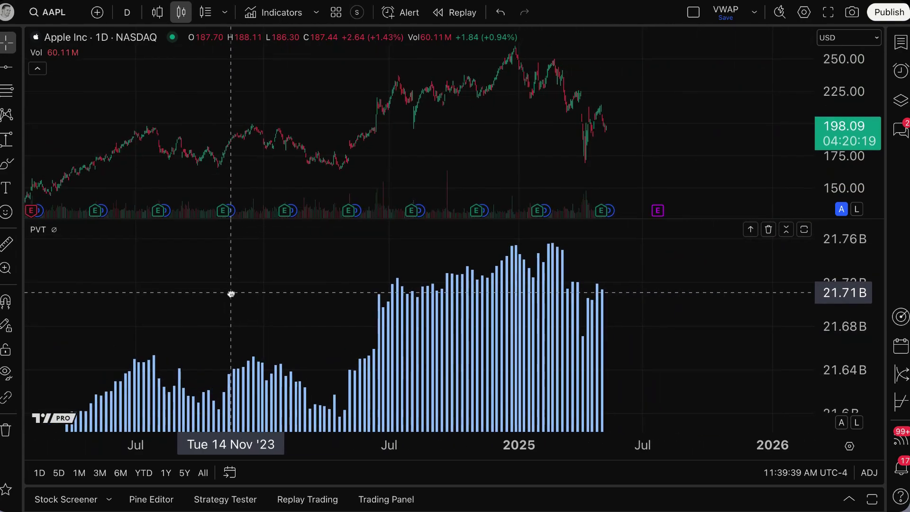
{"action": "left_click", "coordinate": [6, 164]}
{"action": "mouse_move", "coordinate": [548, 238]}
{"action": "left_mouse_down"}
{"action": "mouse_move", "coordinate": [628, 303]}
{"action": "mouse_move", "coordinate": [628, 282]}
{"action": "left_mouse_up"}
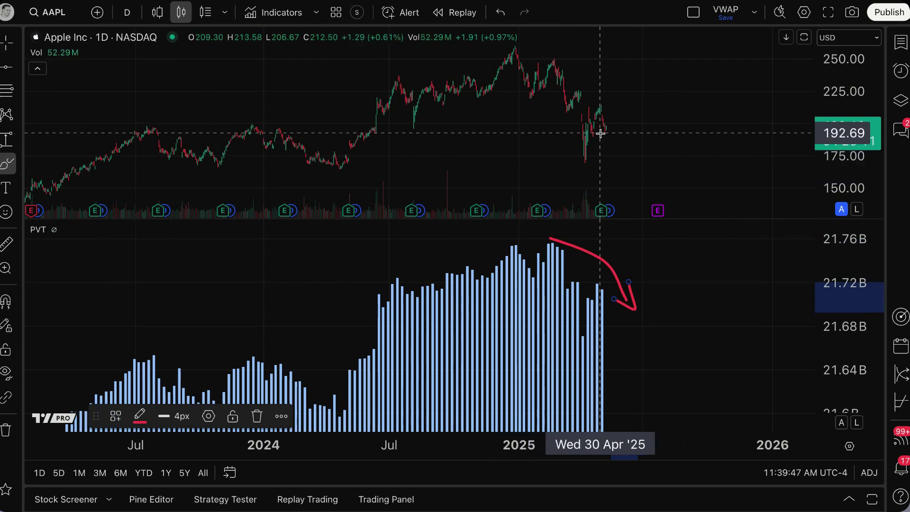
{"action": "key", "text": "ctrl+z"}
{"action": "key", "text": "ctrl+z"}
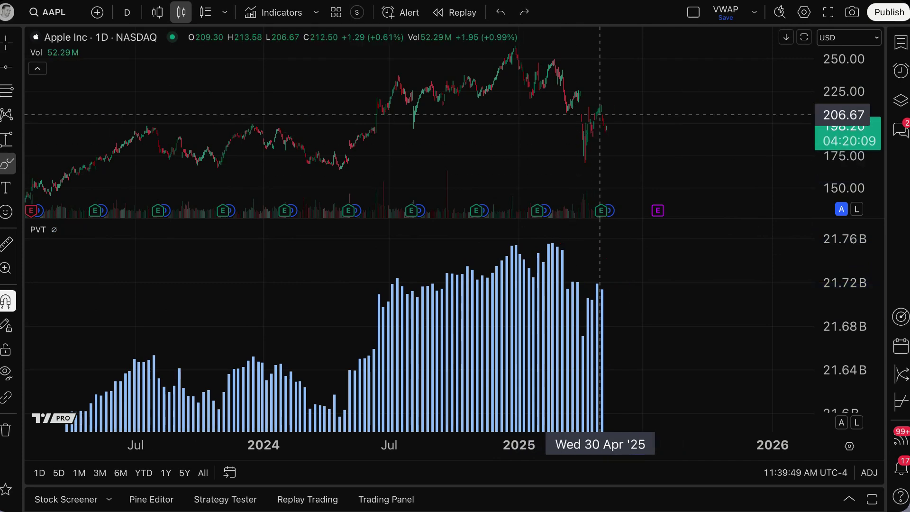
Review the PVT indicator's visibility settings for each timeframe interval, from ticks to ranges, and close them
{"action": "scroll", "coordinate": [526, 350], "scroll_direction": "down", "scroll_amount": 3}
{"action": "scroll", "coordinate": [526, 350], "scroll_direction": "down", "scroll_amount": 5}
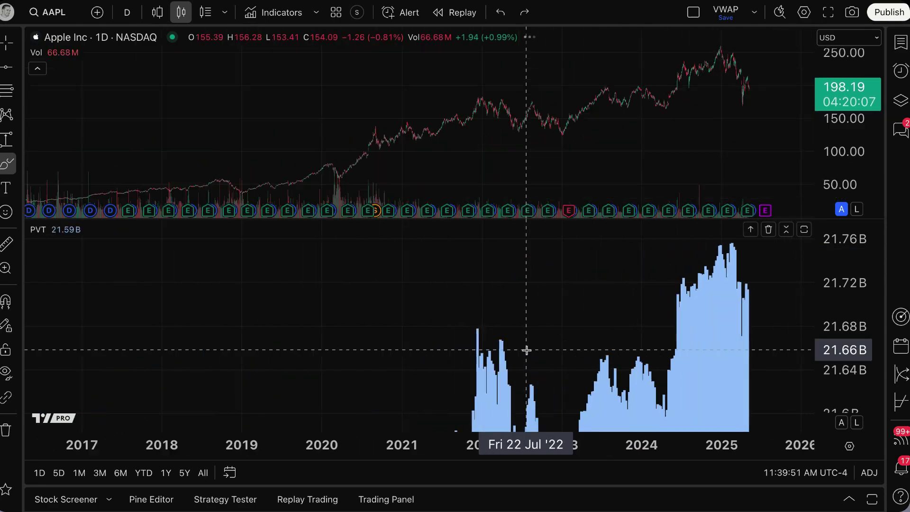
{"action": "scroll", "coordinate": [526, 350], "scroll_direction": "up", "scroll_amount": 7}
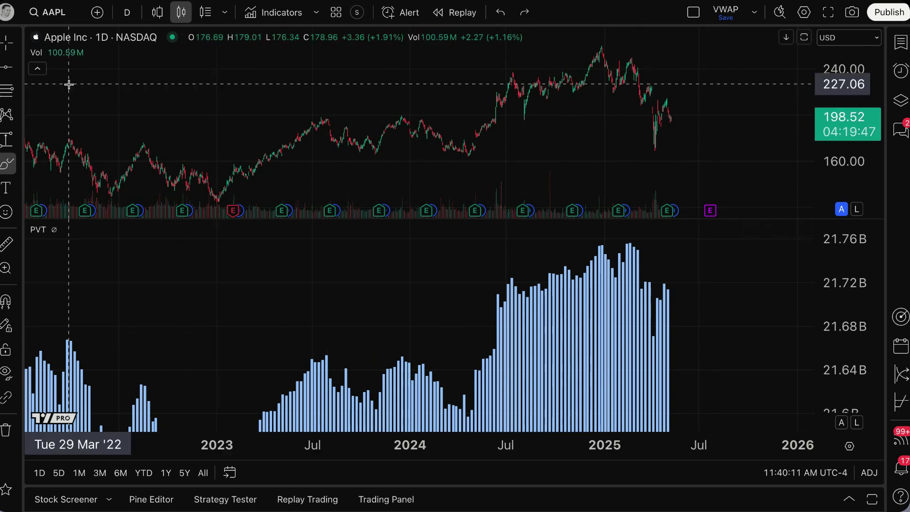
{"action": "left_click", "coordinate": [75, 229]}
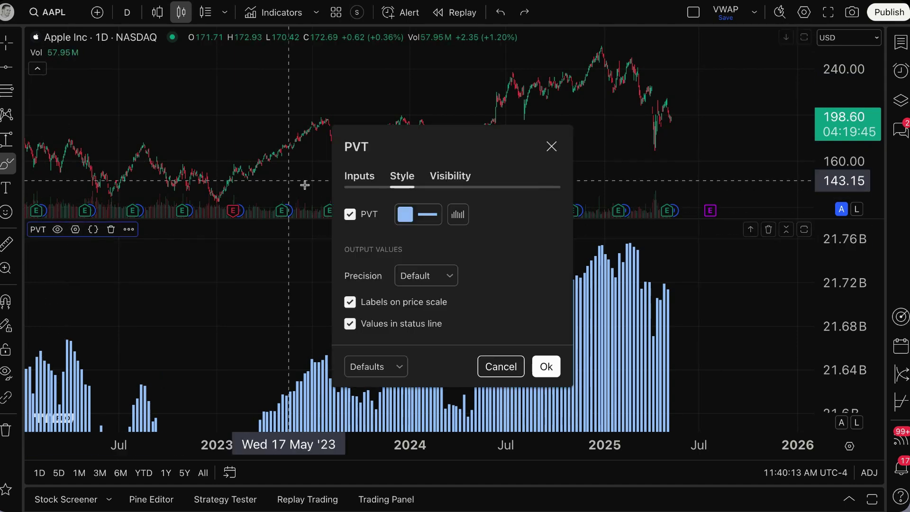
{"action": "left_click", "coordinate": [451, 177]}
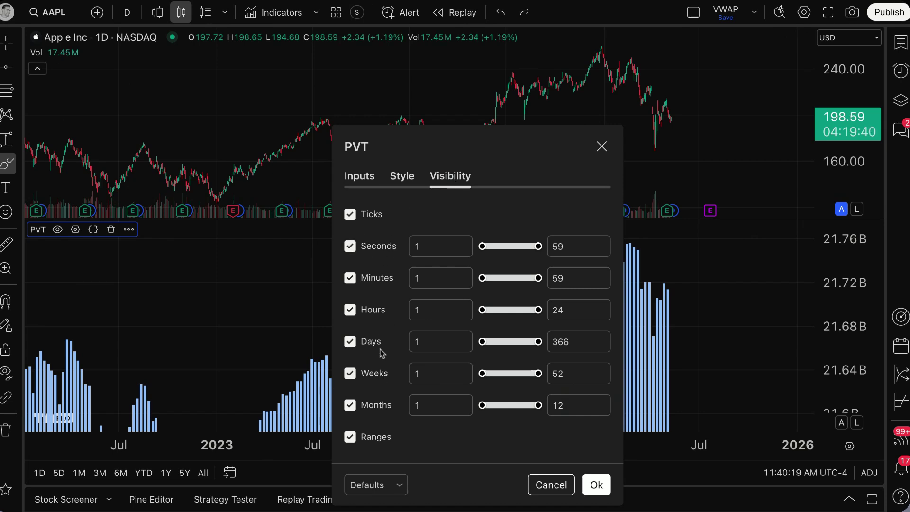
{"action": "left_click", "coordinate": [596, 485]}
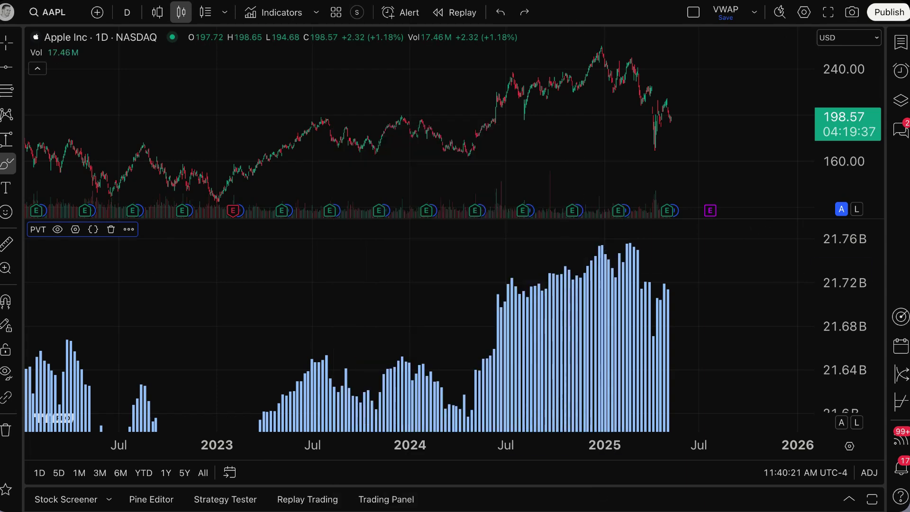